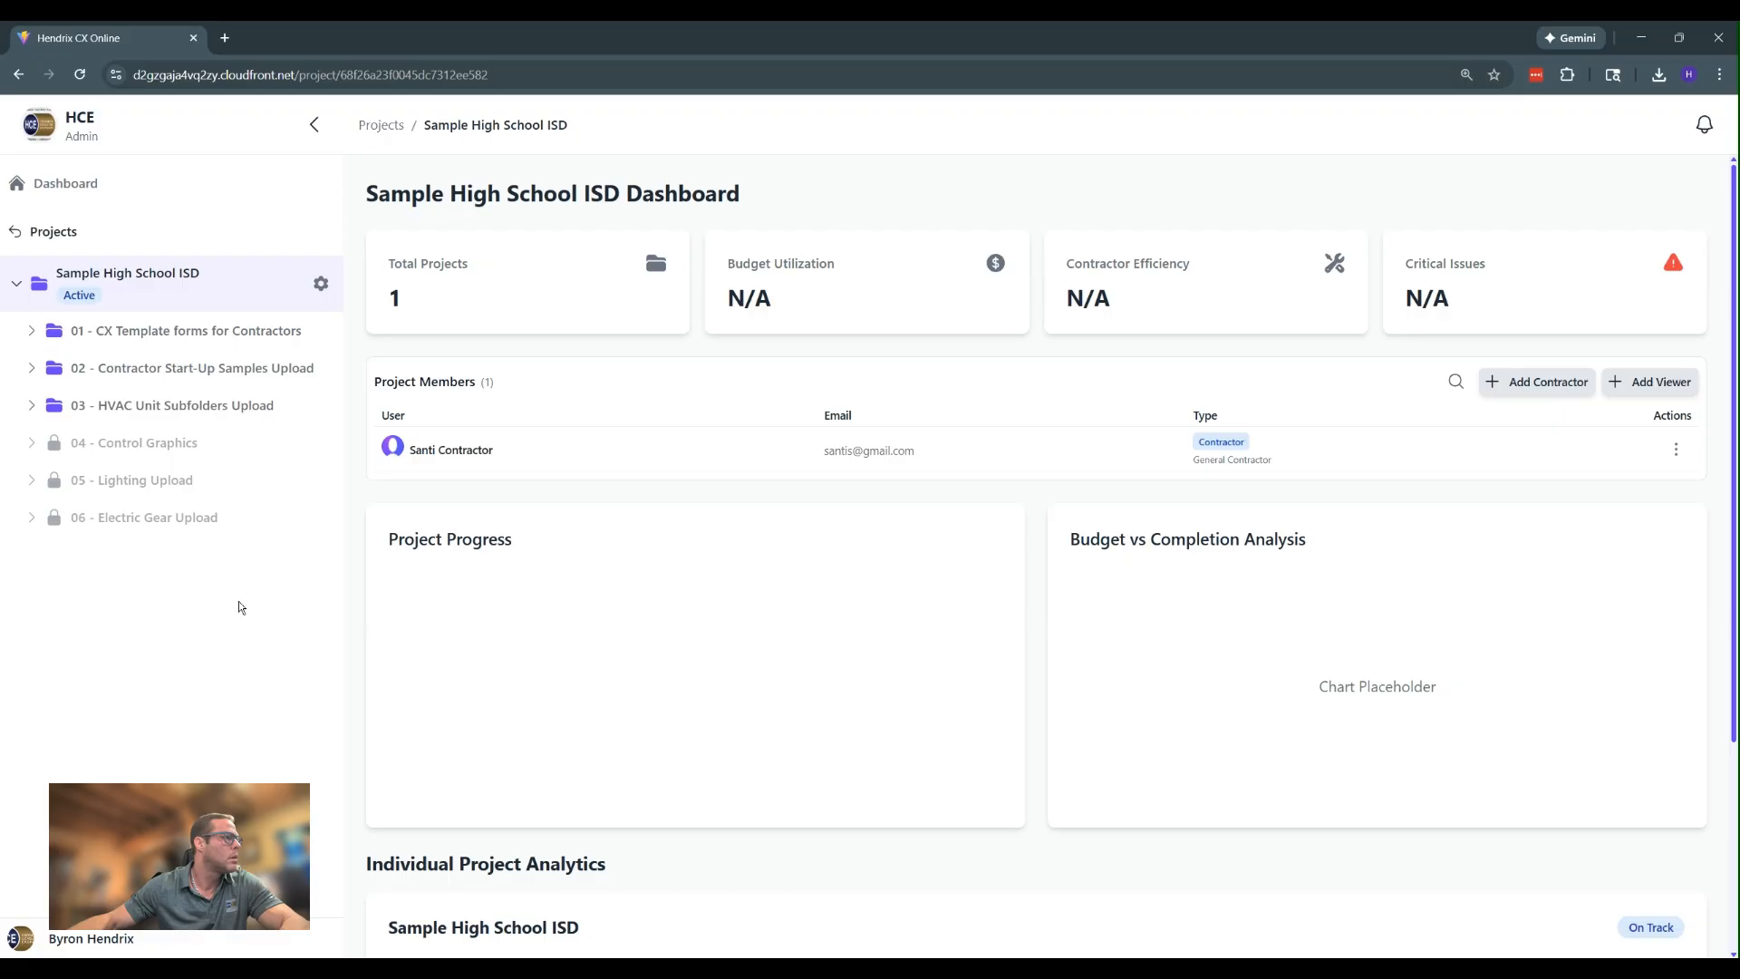
Look through the RTU templates in the 01 - CX Template forms for Contractors folder of the Sample High School ISD project
{"action": "left_click", "coordinate": [111, 288]}
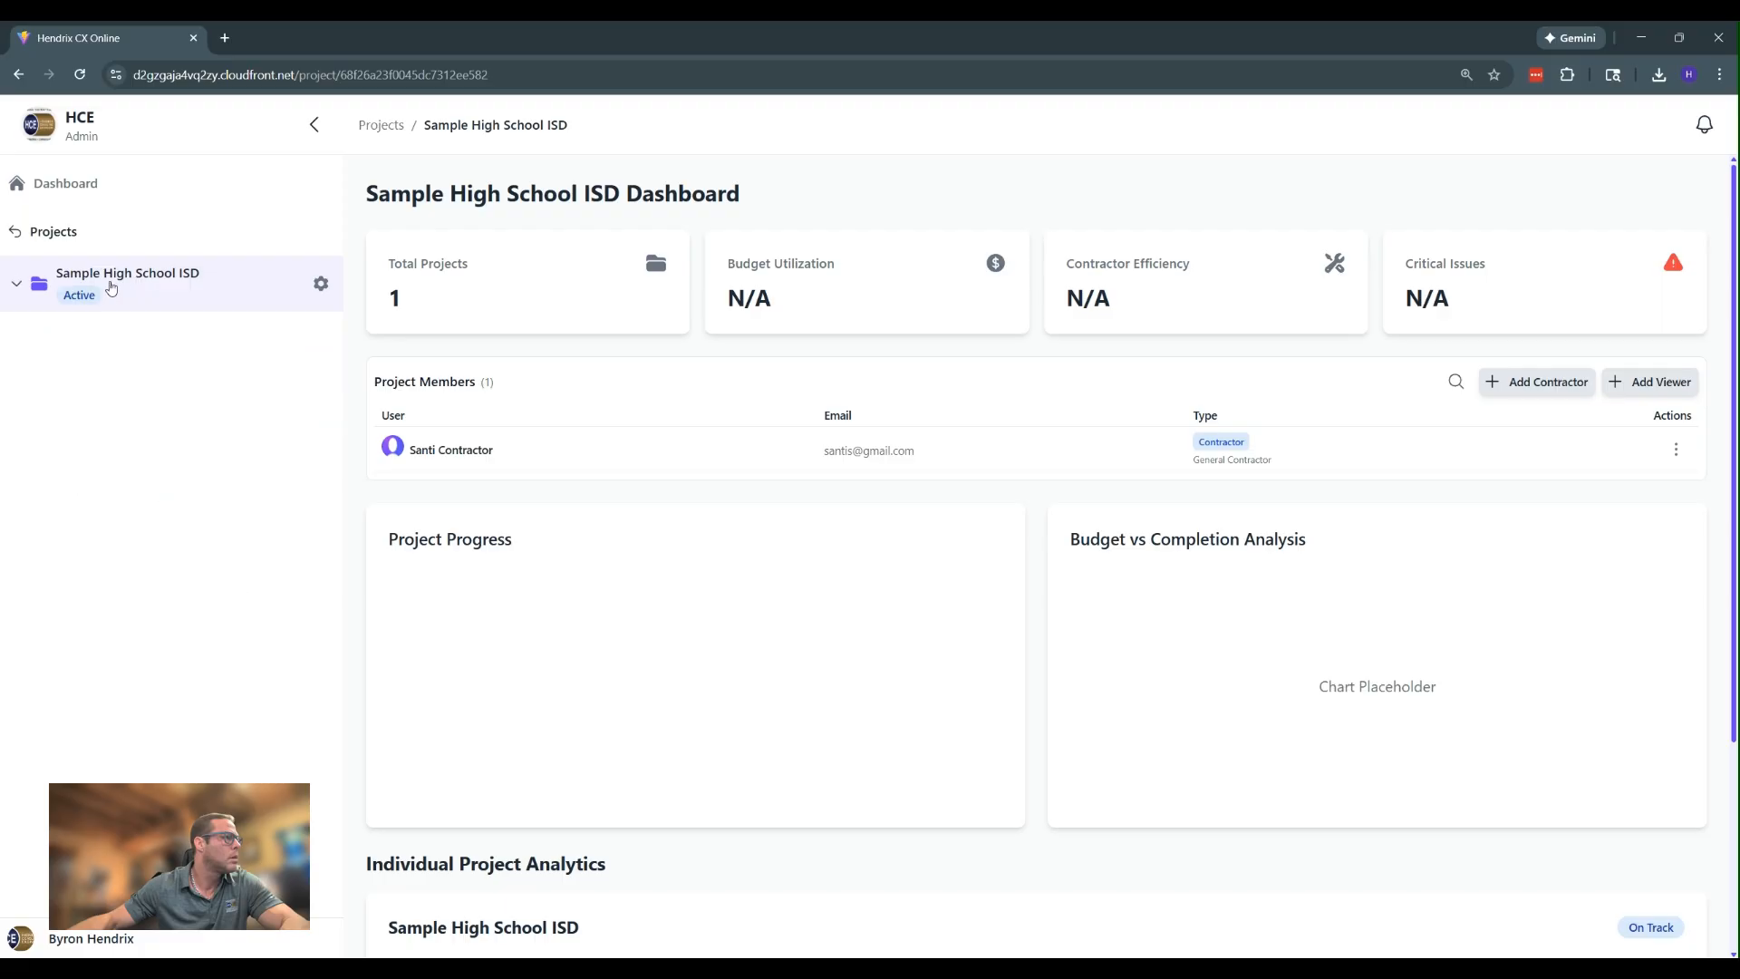
{"action": "left_click", "coordinate": [154, 289]}
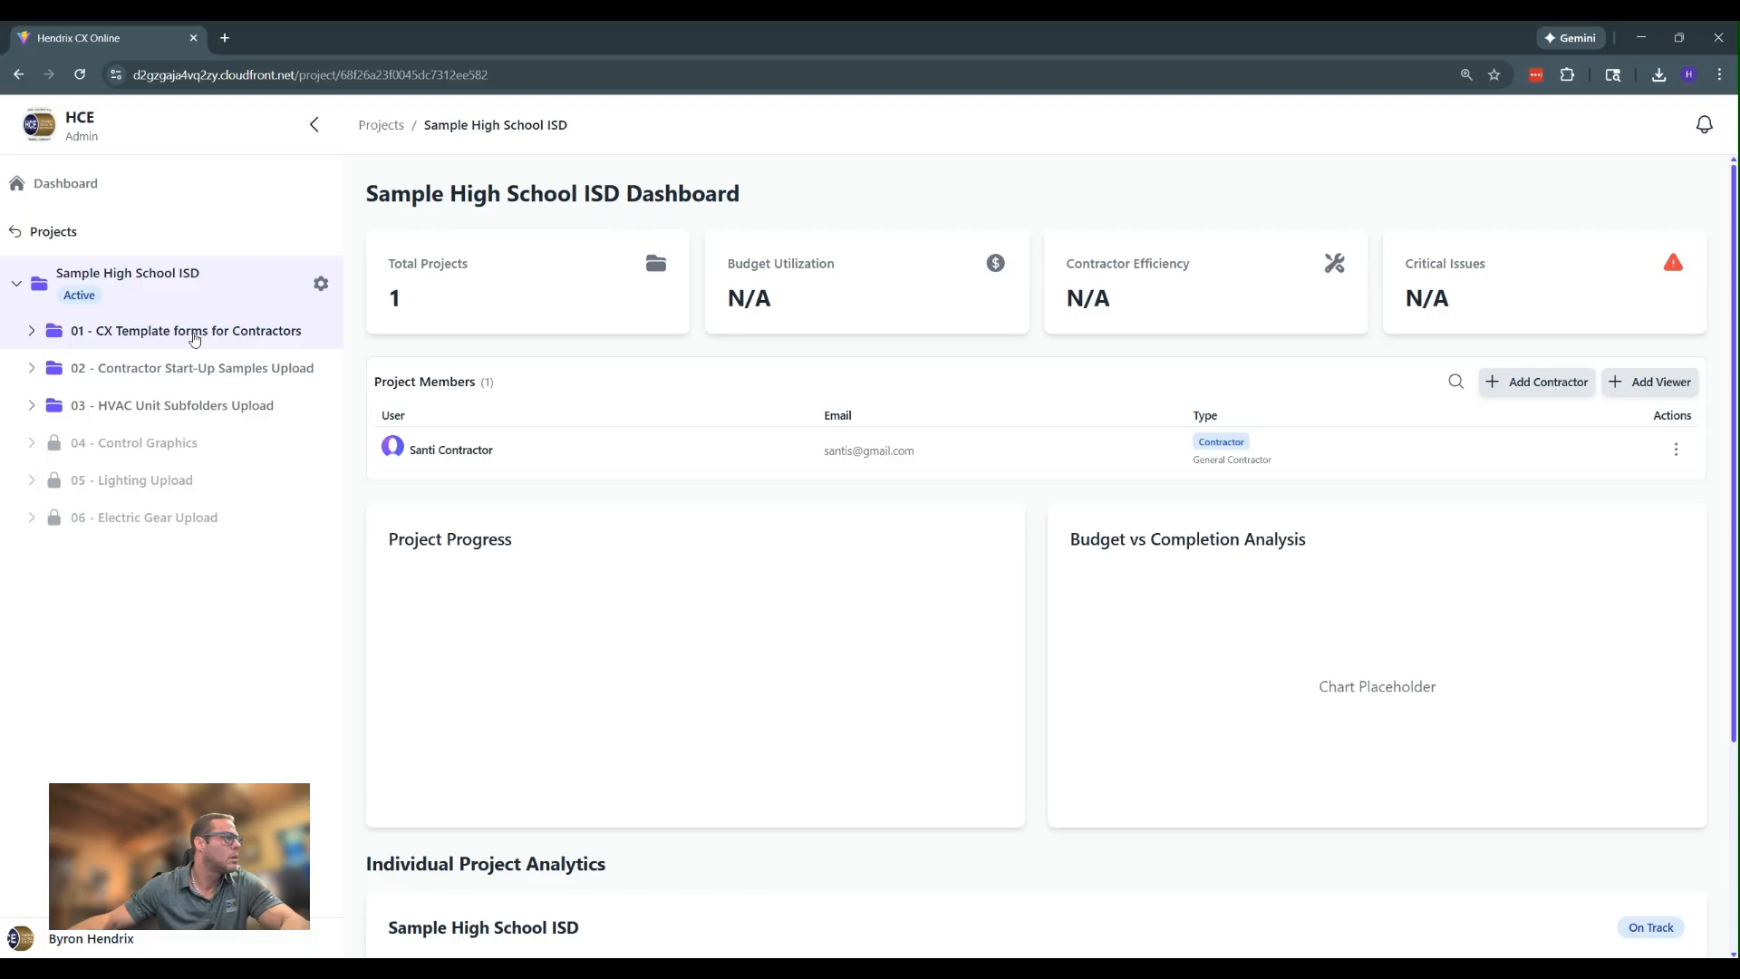
{"action": "left_click", "coordinate": [147, 335]}
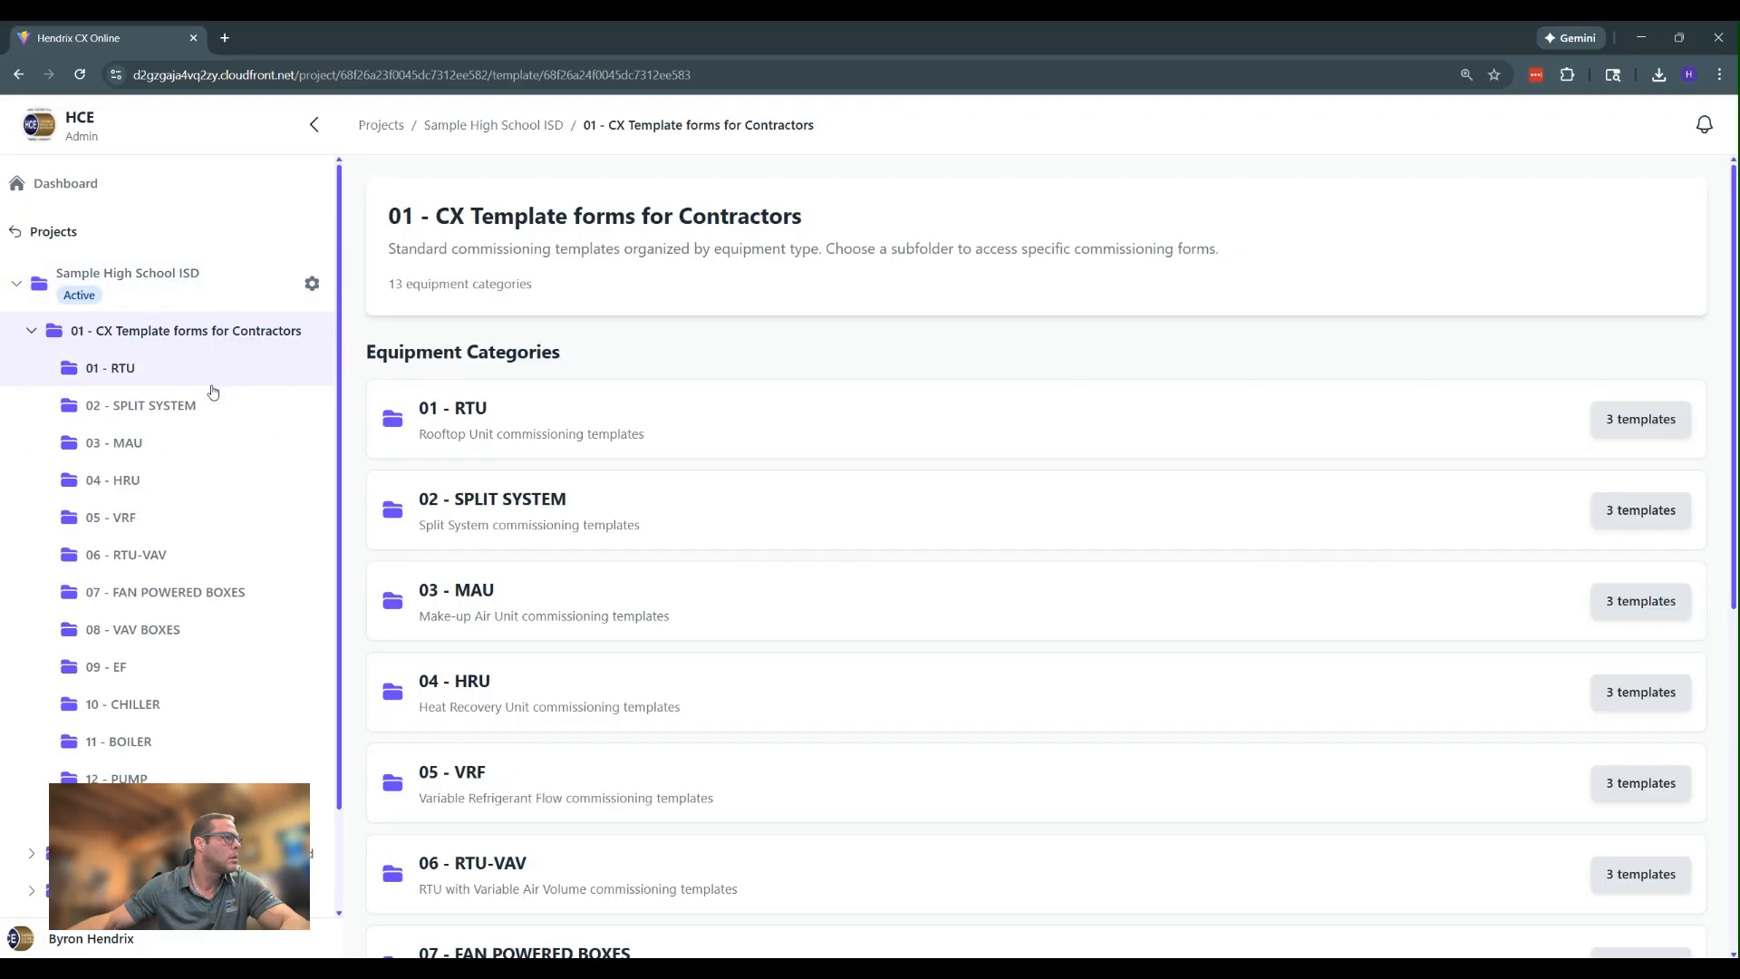
{"action": "left_click", "coordinate": [640, 413]}
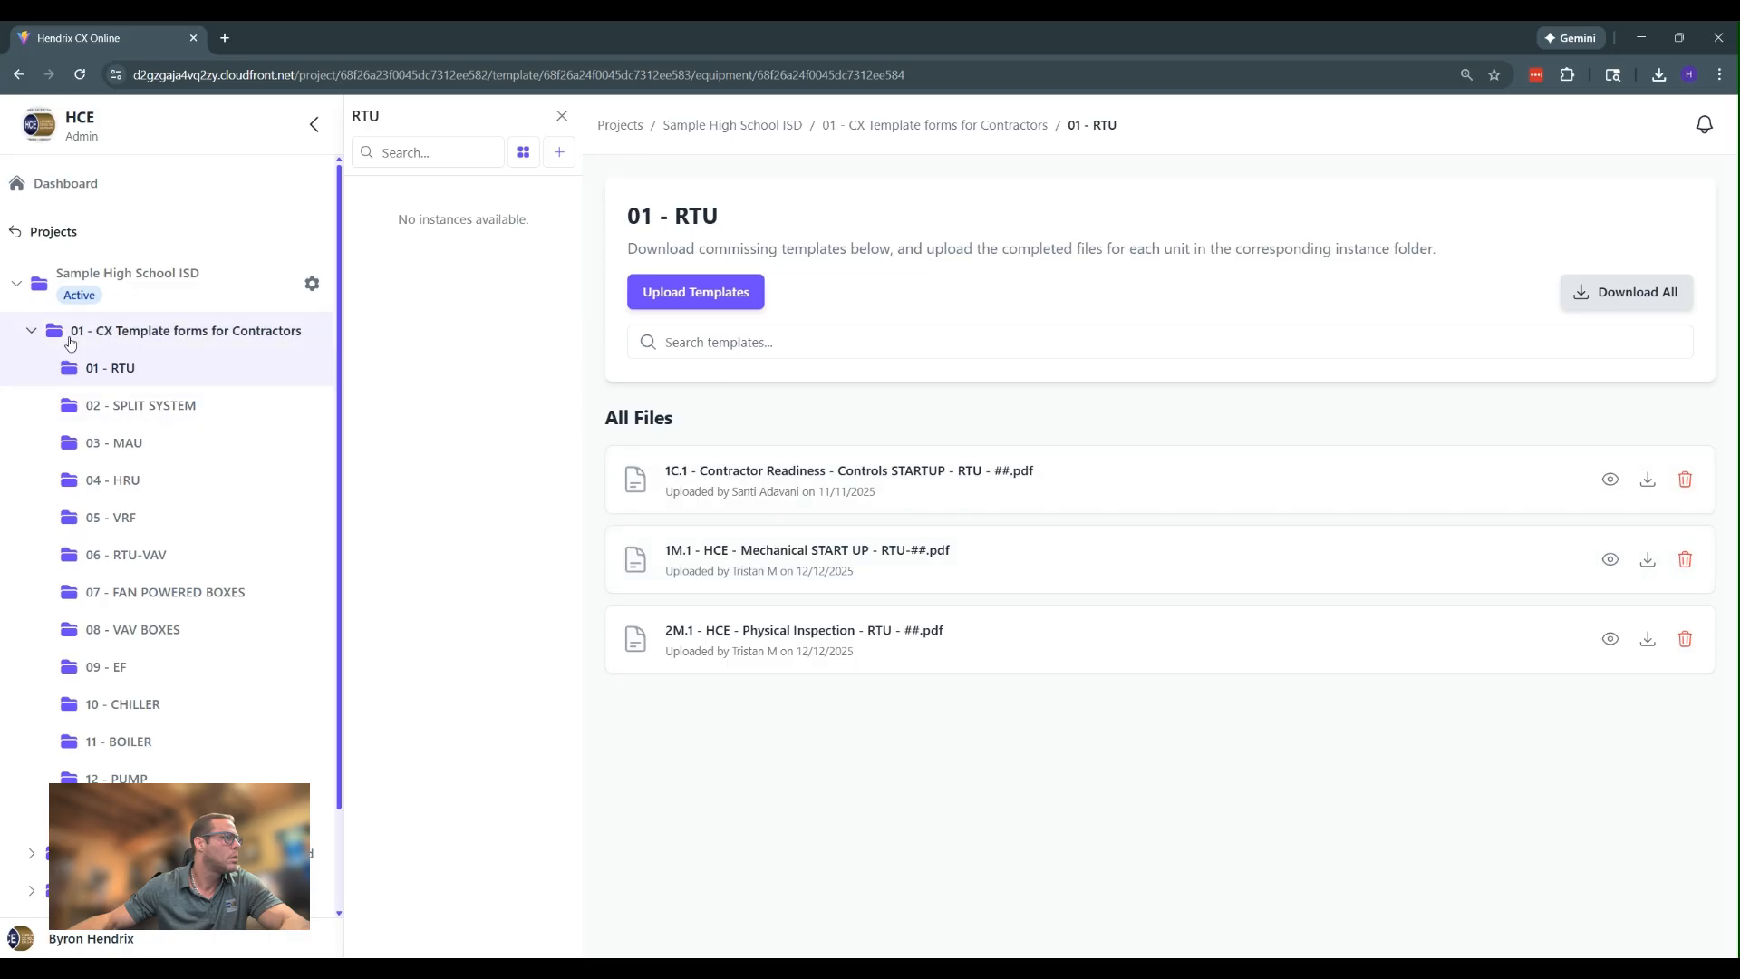
{"action": "left_click", "coordinate": [29, 333]}
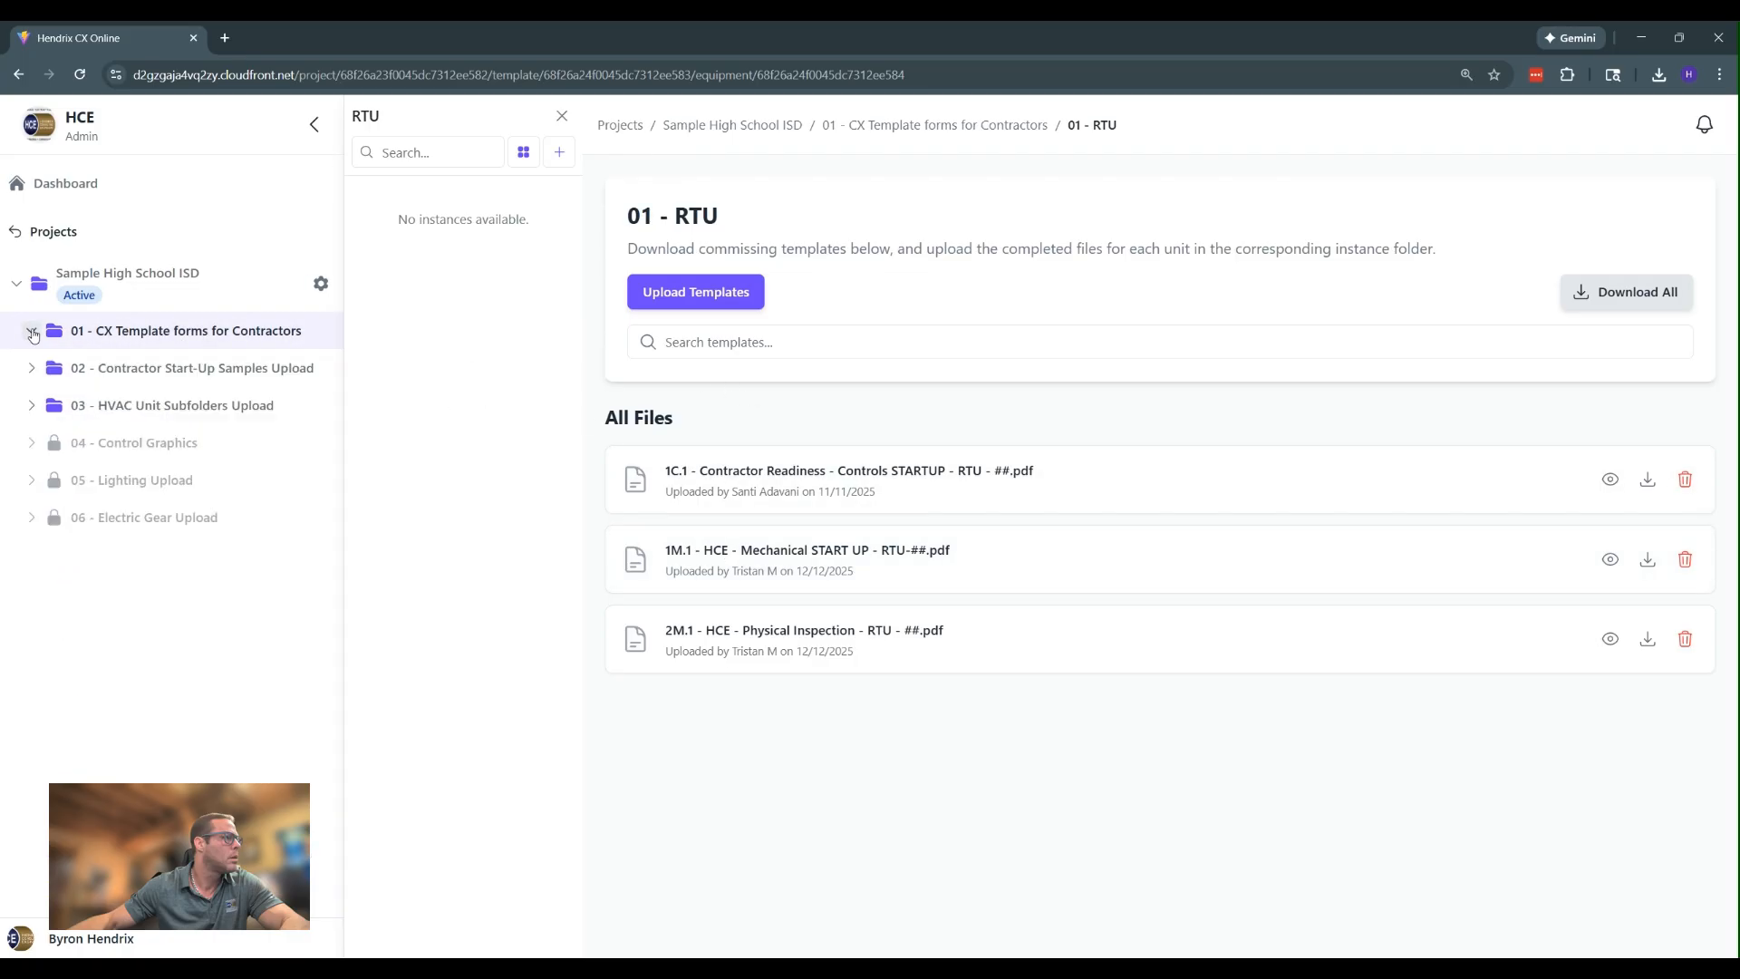
Look at the 01 - RTU subfolder of the 02 - Contractor Start-Up Samples Upload folder
{"action": "left_click", "coordinate": [142, 372]}
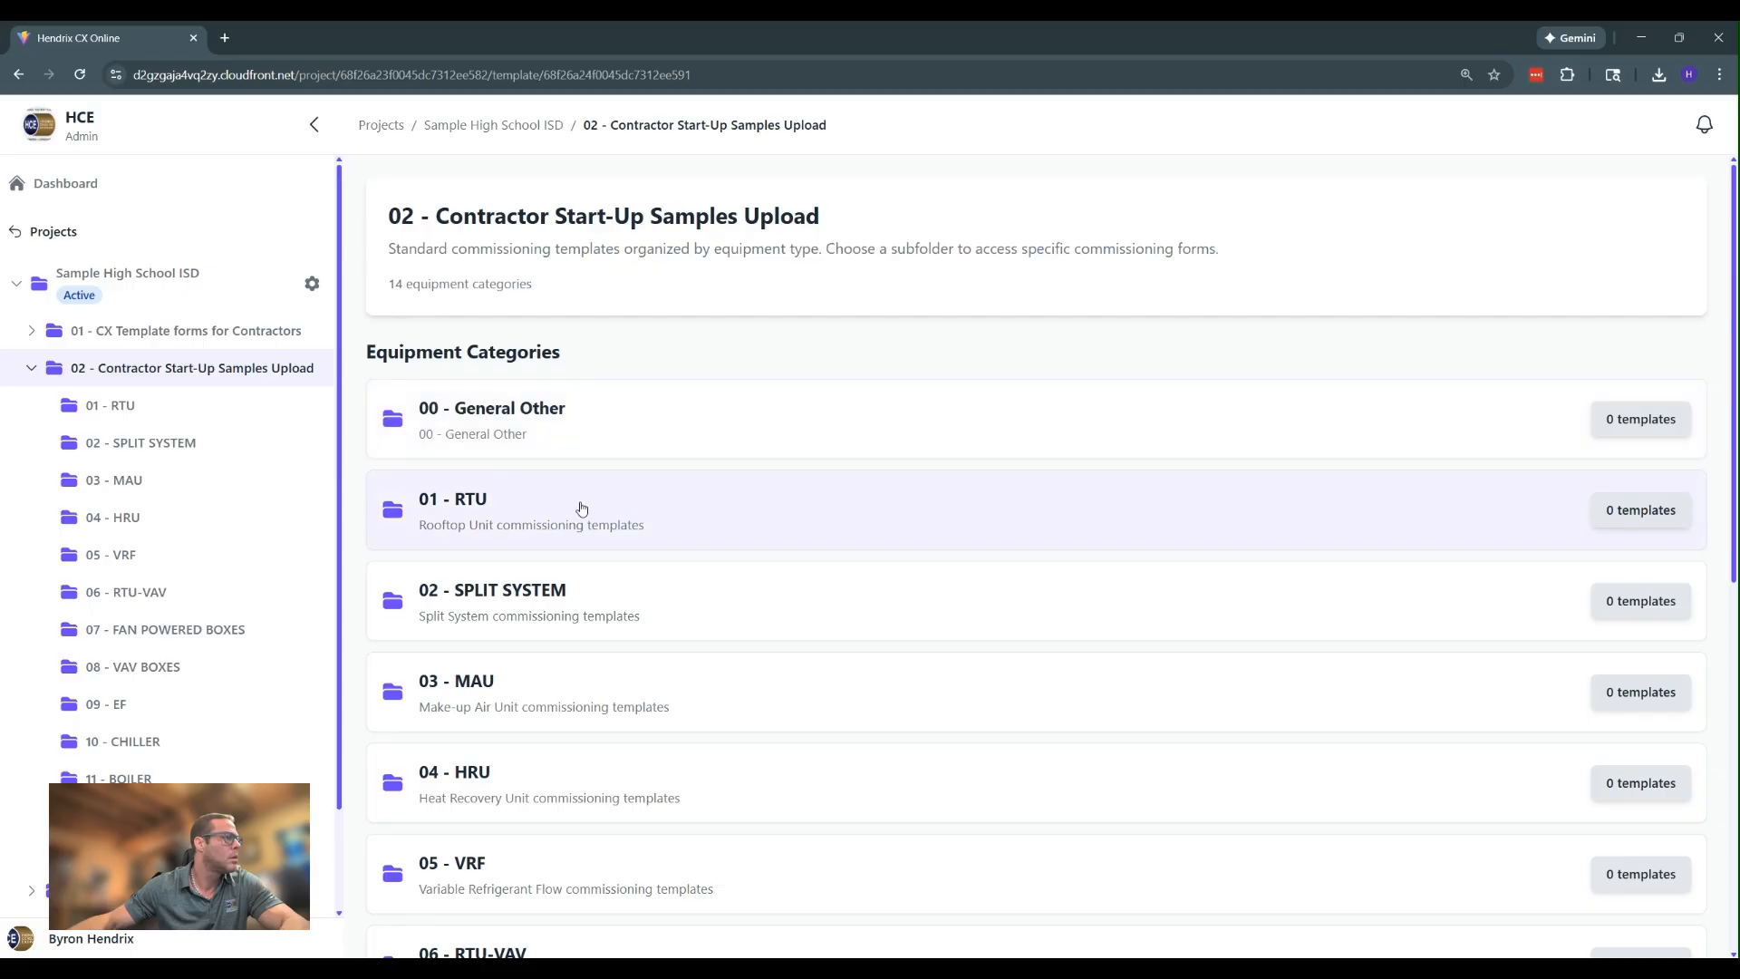
{"action": "left_click", "coordinate": [114, 405]}
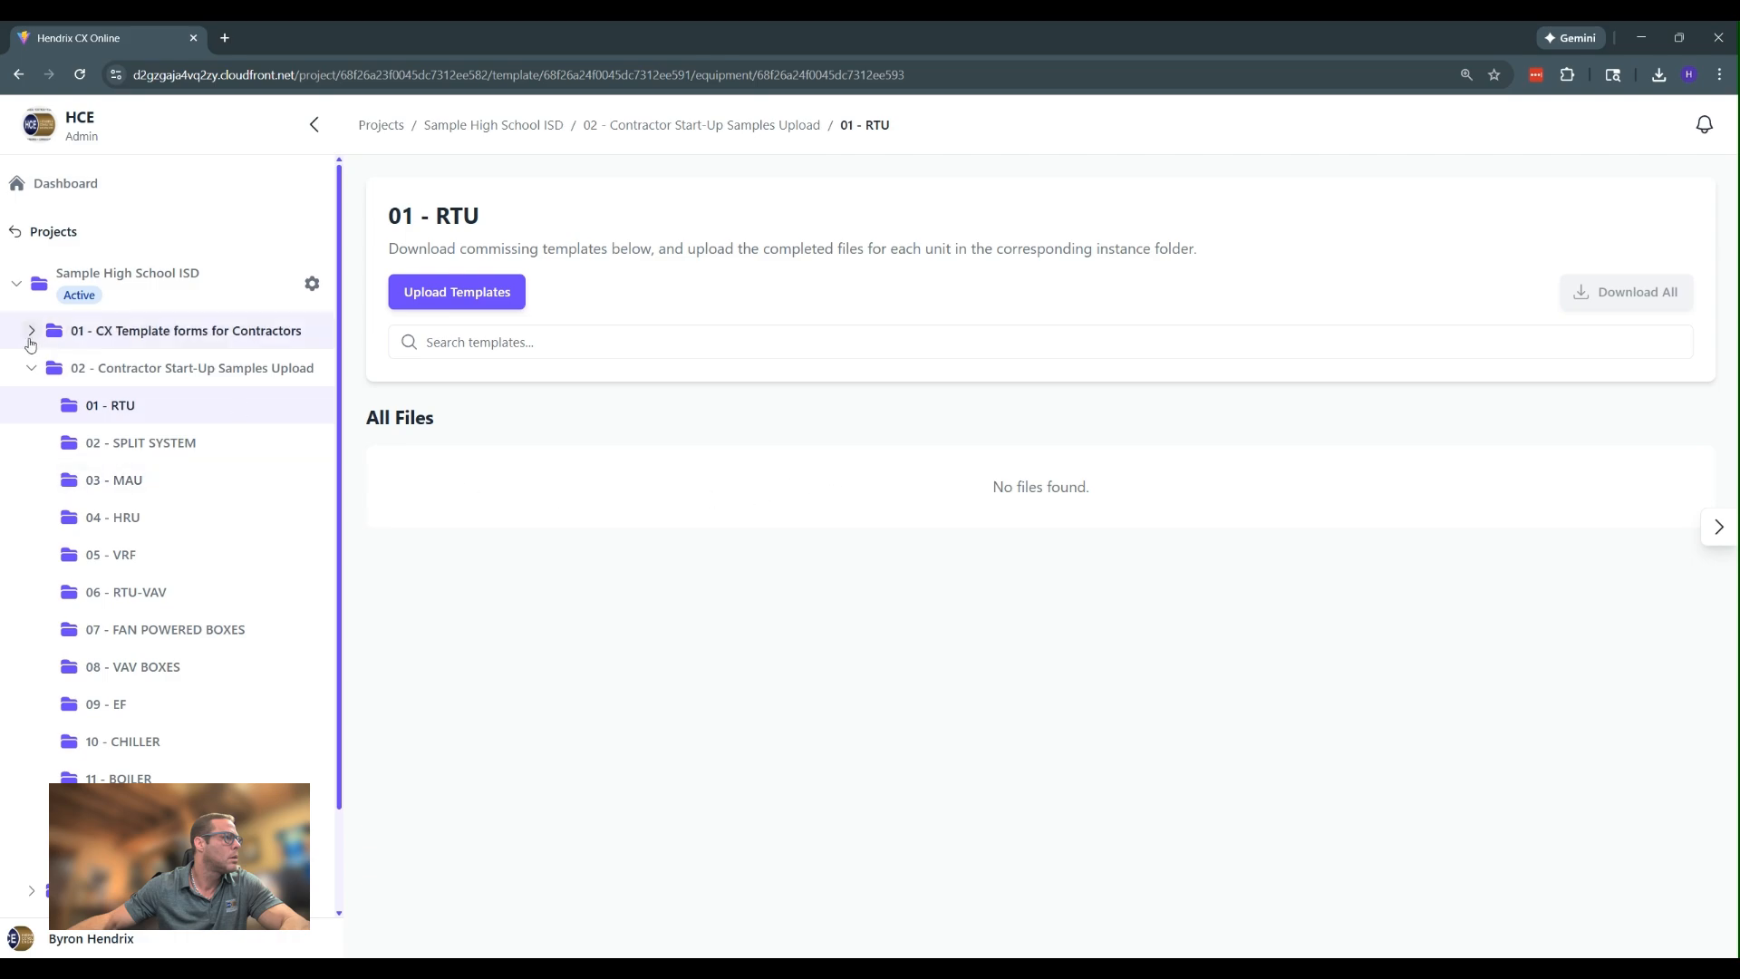
{"action": "left_click", "coordinate": [27, 368]}
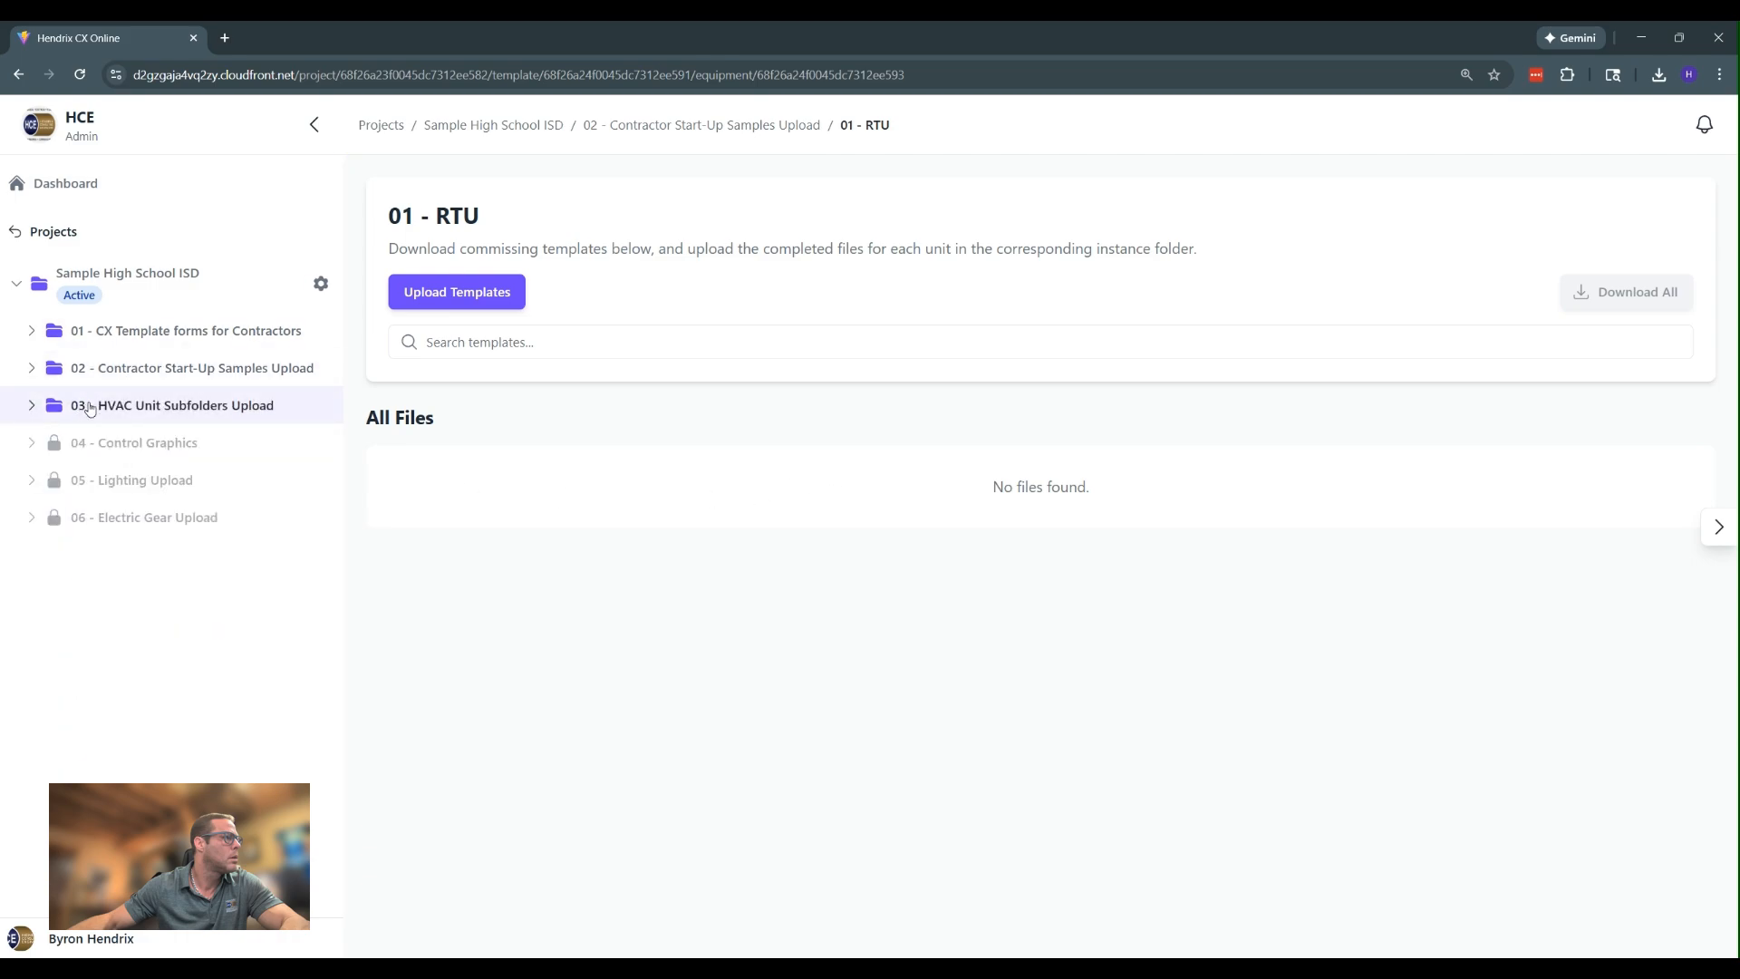
Open unit RTU-D1.3 in the 01 - RTU subfolder of 03 - HVAC Unit Subfolders Upload
{"action": "left_click", "coordinate": [89, 408]}
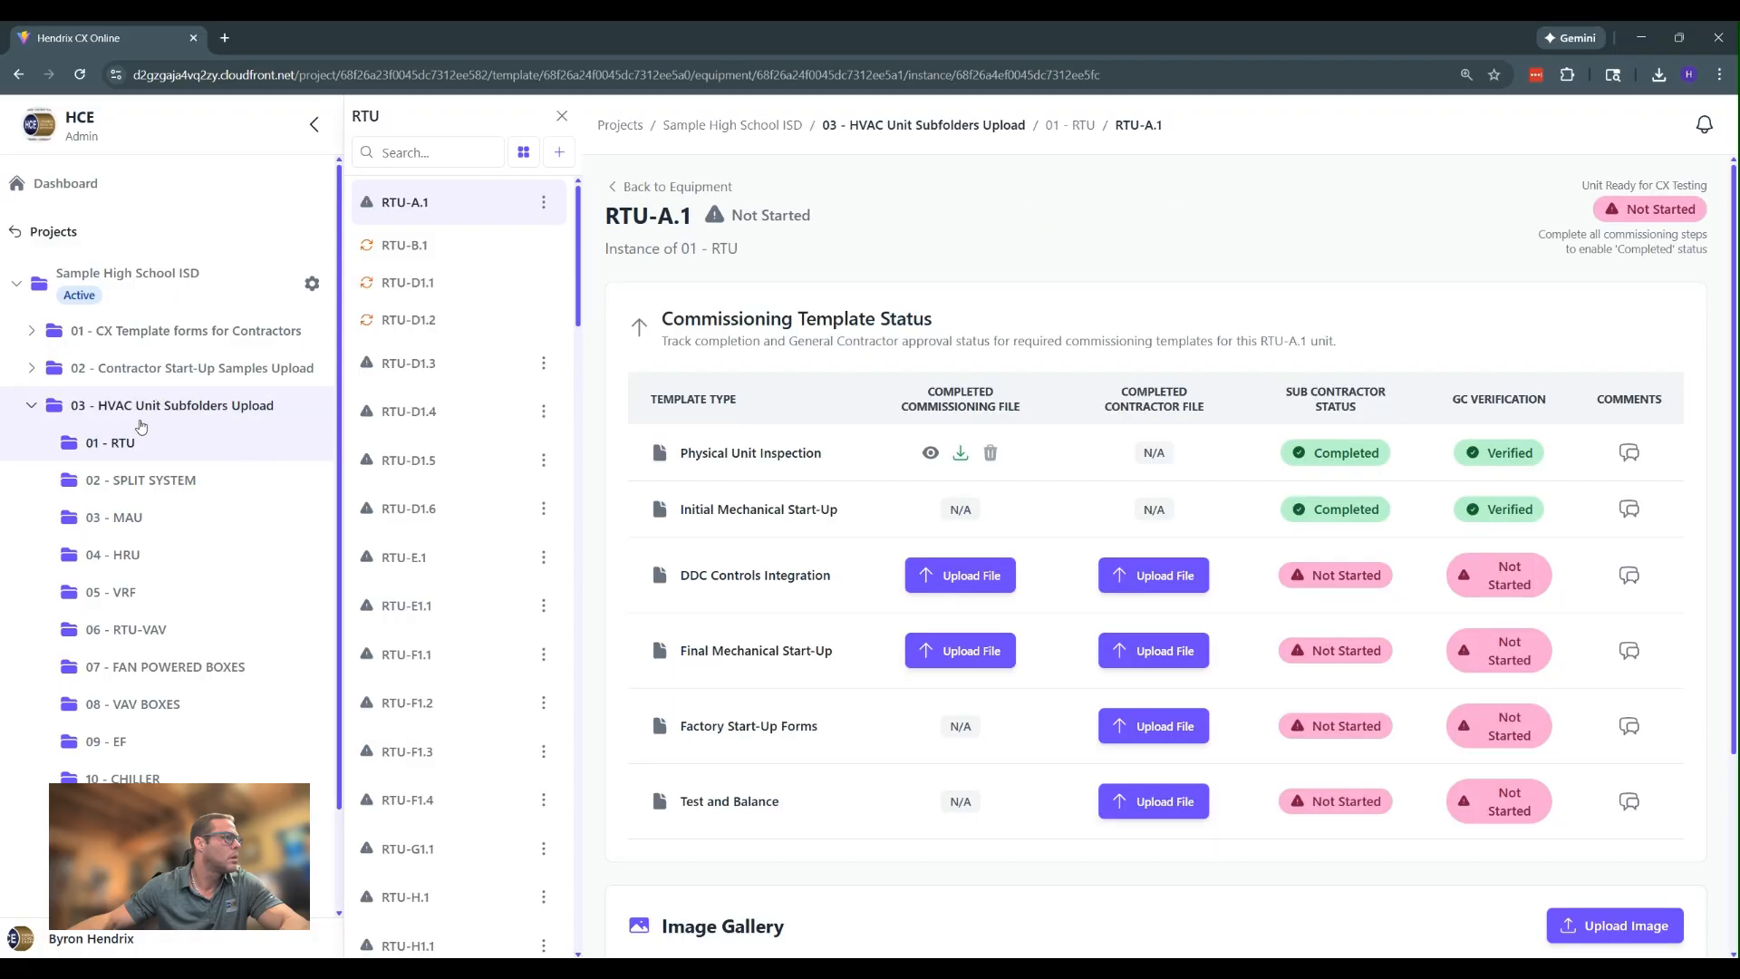
{"action": "left_click", "coordinate": [122, 448]}
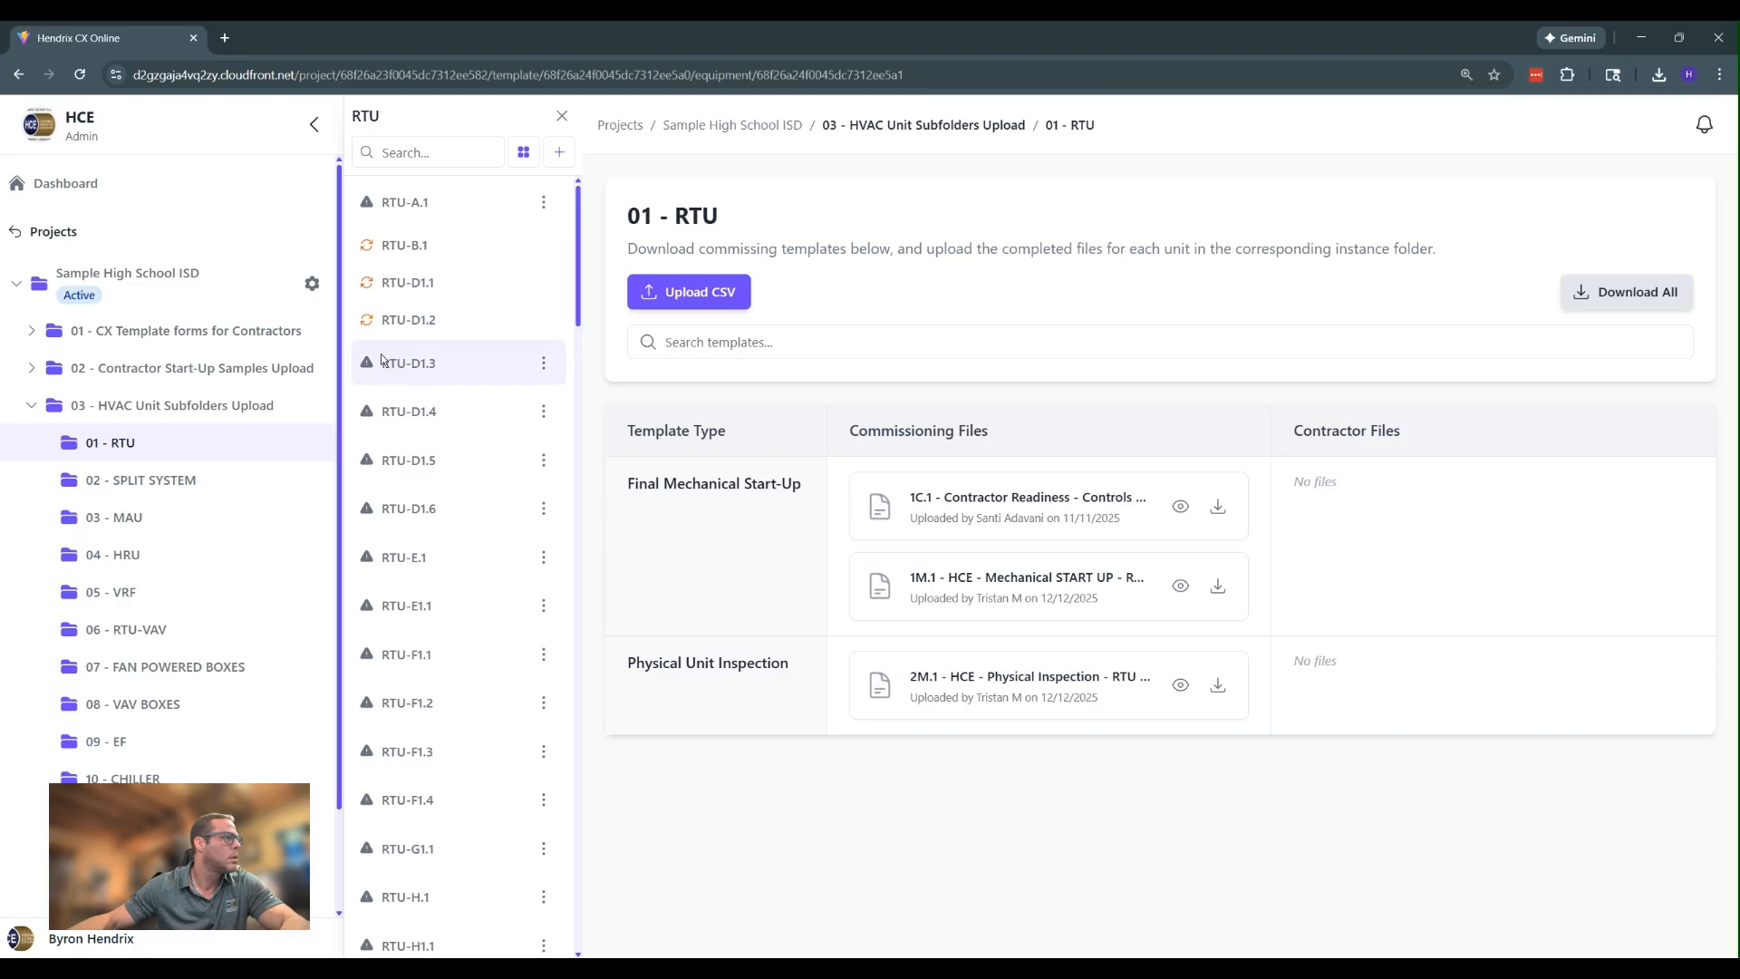
{"action": "left_click", "coordinate": [418, 366]}
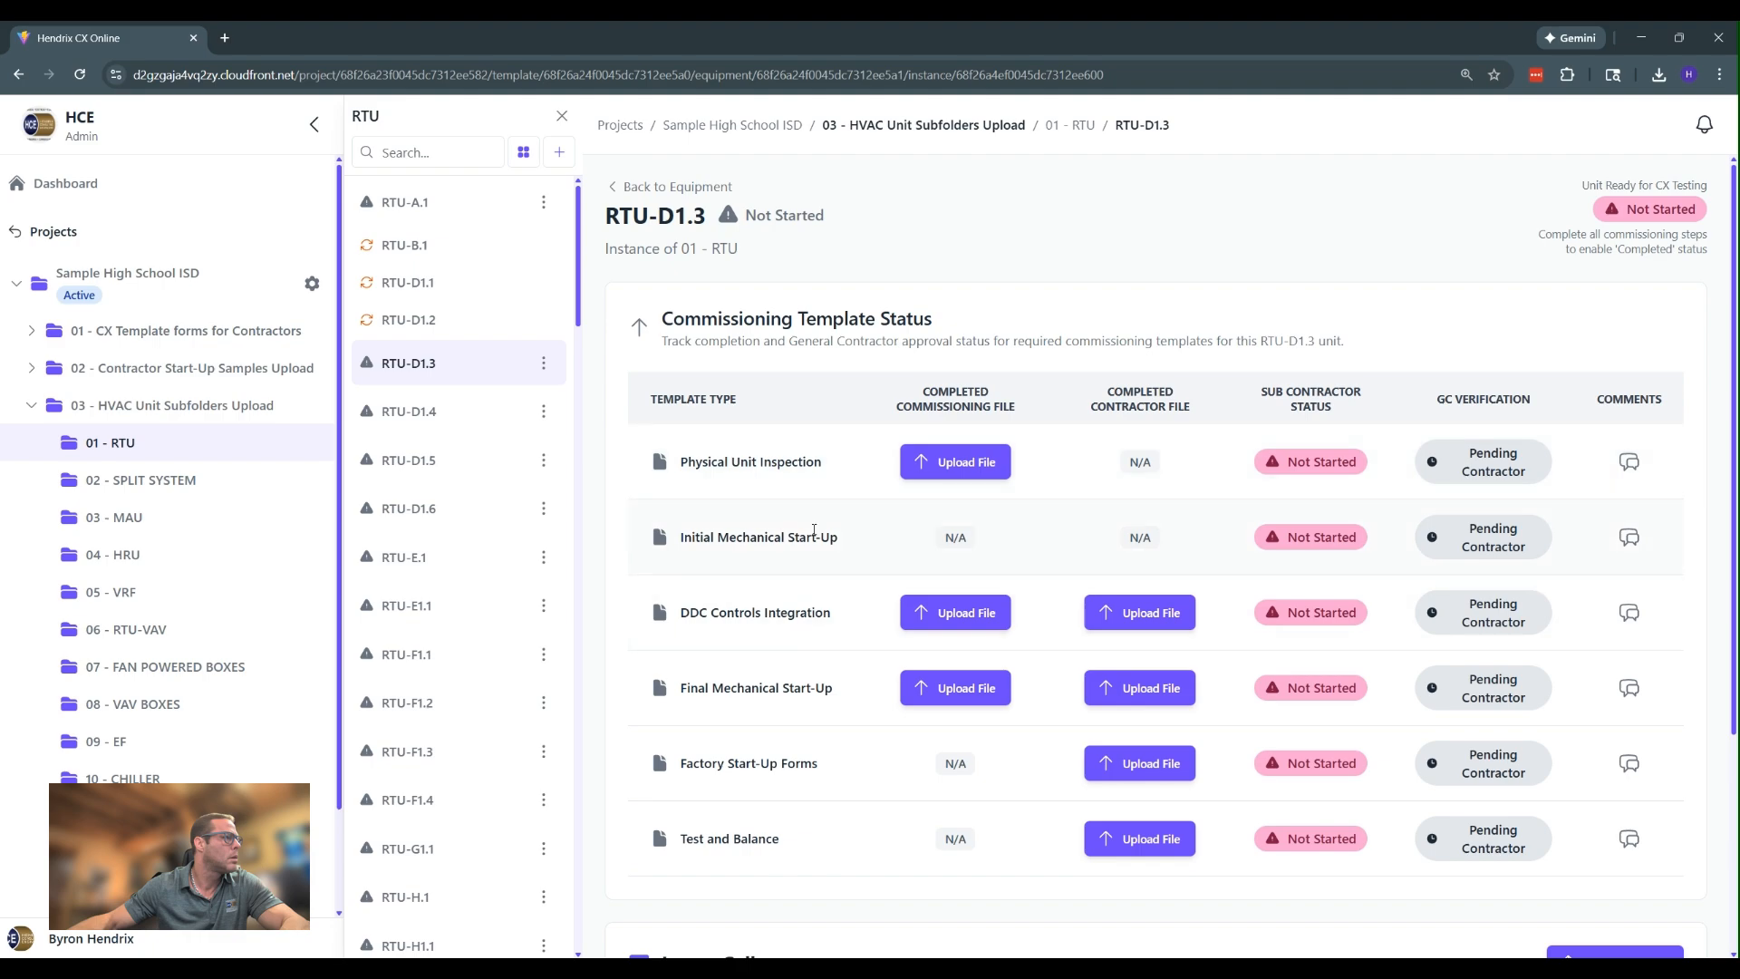
Upload "01 2M.1 - HCE - Physical Inspection - RTU - D1.3.pdf" as the completed commissioning file for Physical Unit Inspection
{"action": "left_click", "coordinate": [964, 465]}
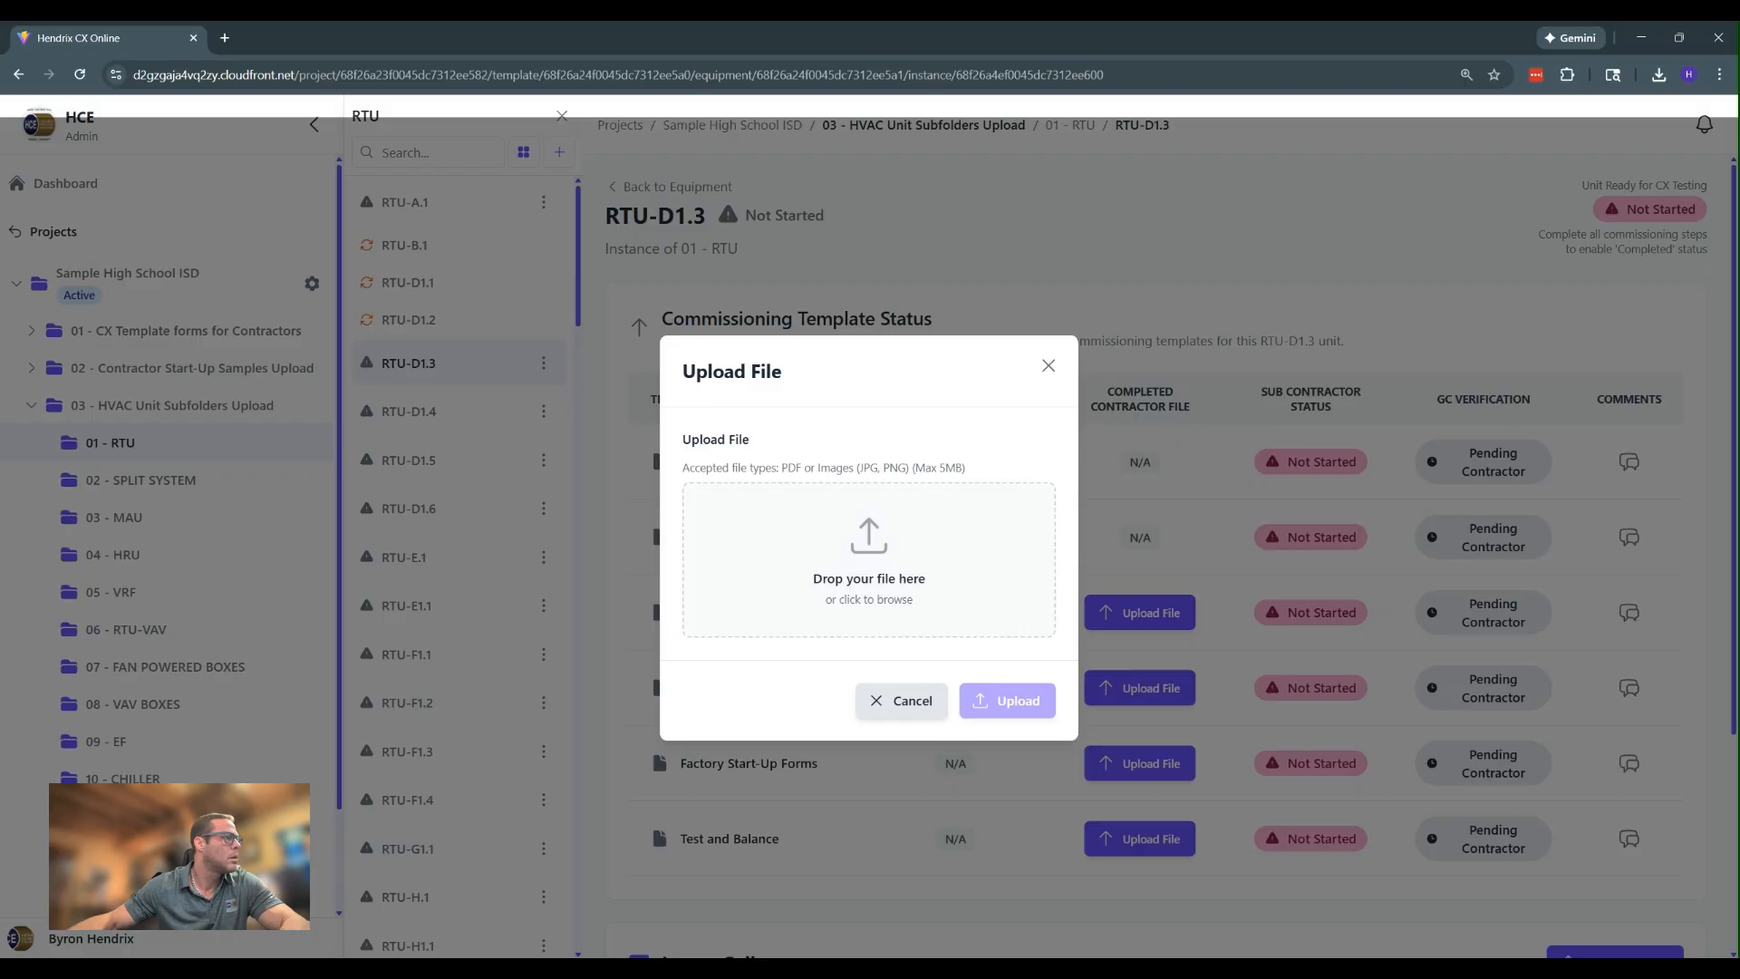
{"action": "left_click_drag", "start_coordinate": [1337, 450], "coordinate": [871, 573]}
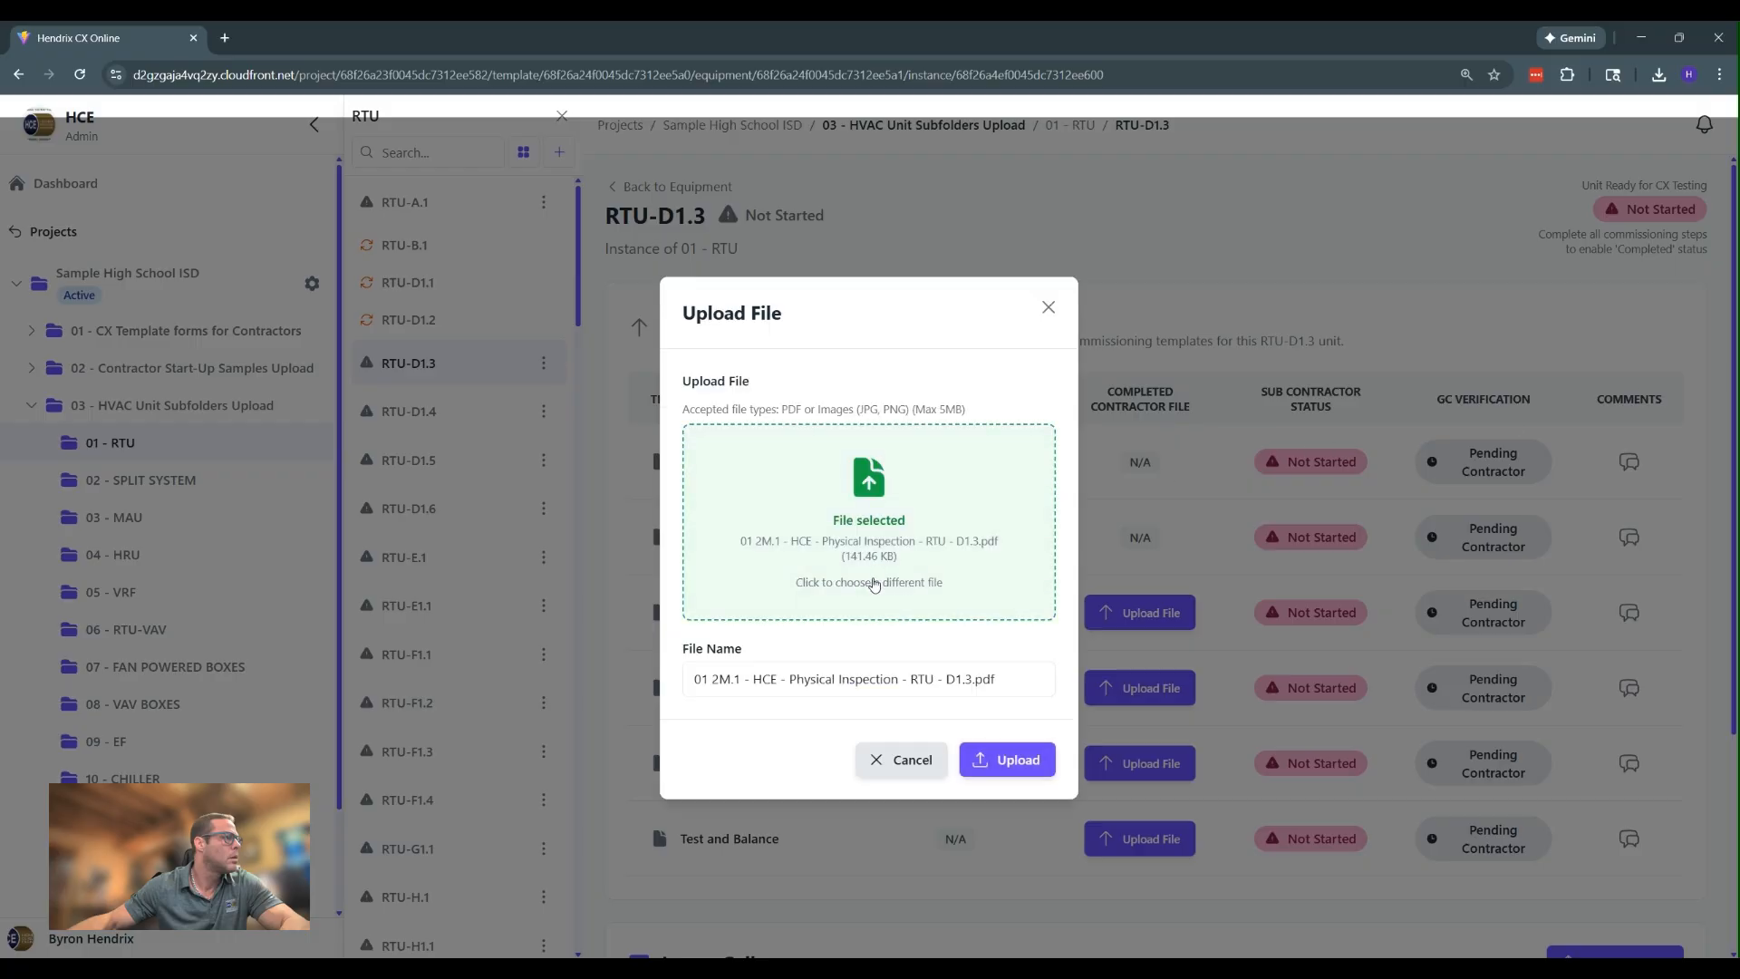
{"action": "left_click", "coordinate": [1029, 768]}
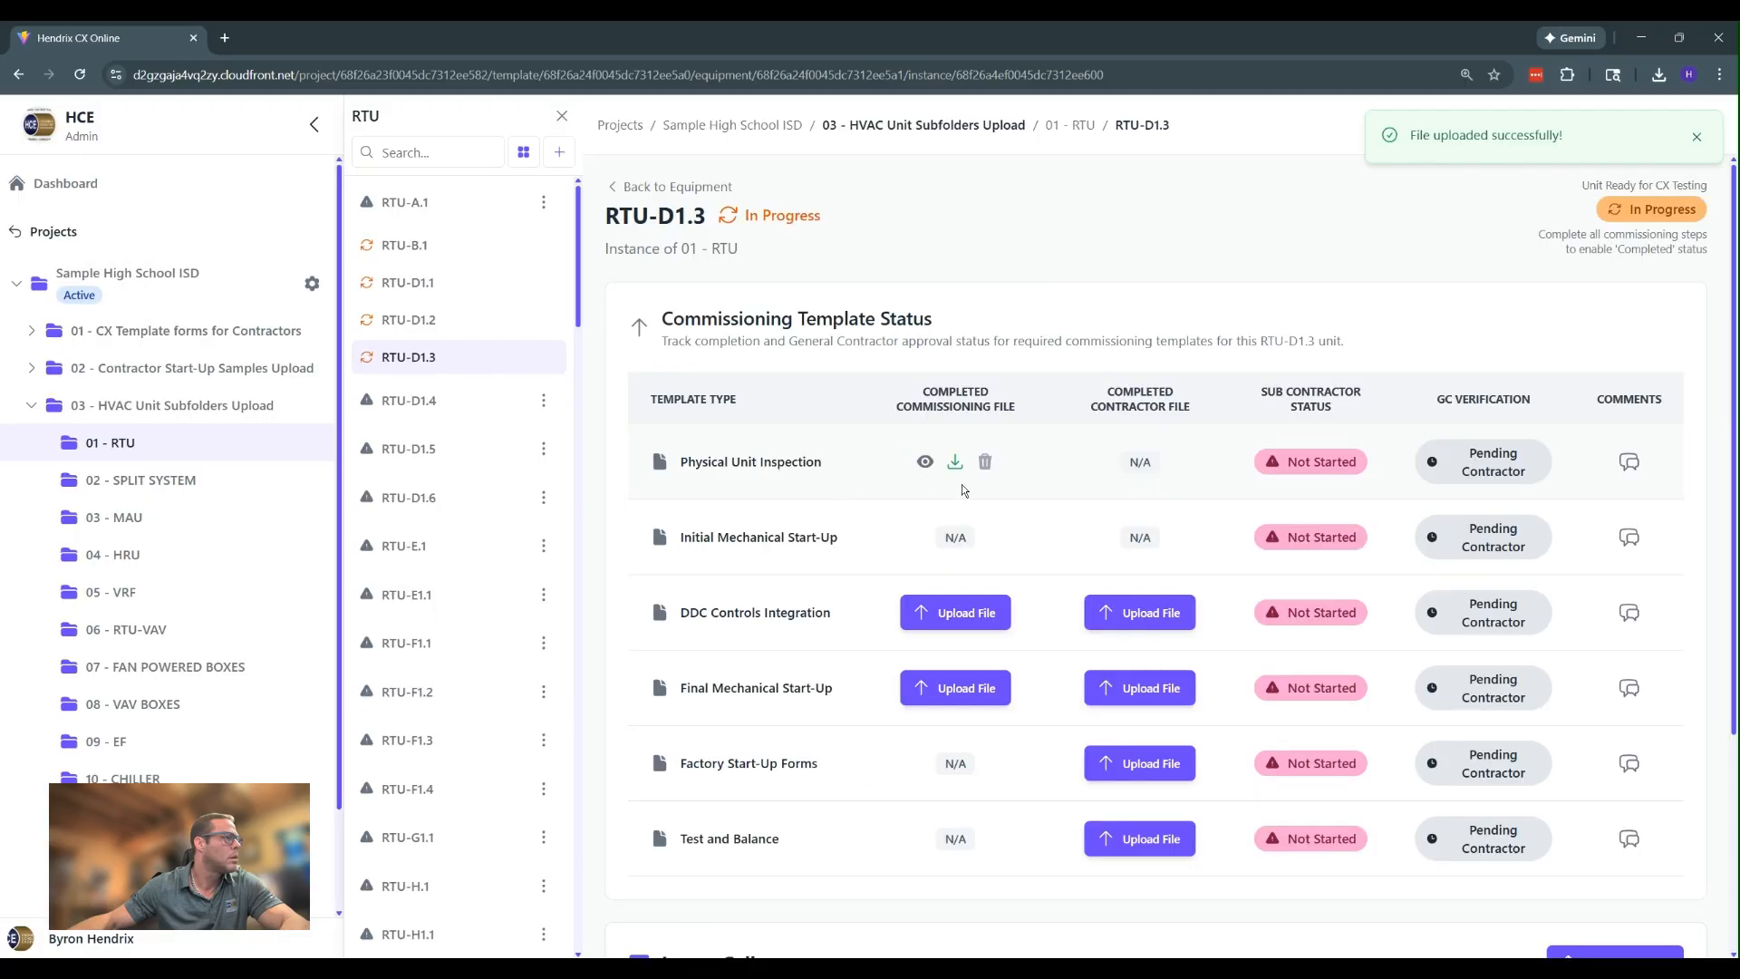
Review the uploaded Physical Unit Inspection form, then close it
{"action": "left_click", "coordinate": [925, 463]}
{"action": "scroll", "coordinate": [1055, 655], "scroll_direction": "down", "scroll_amount": 8}
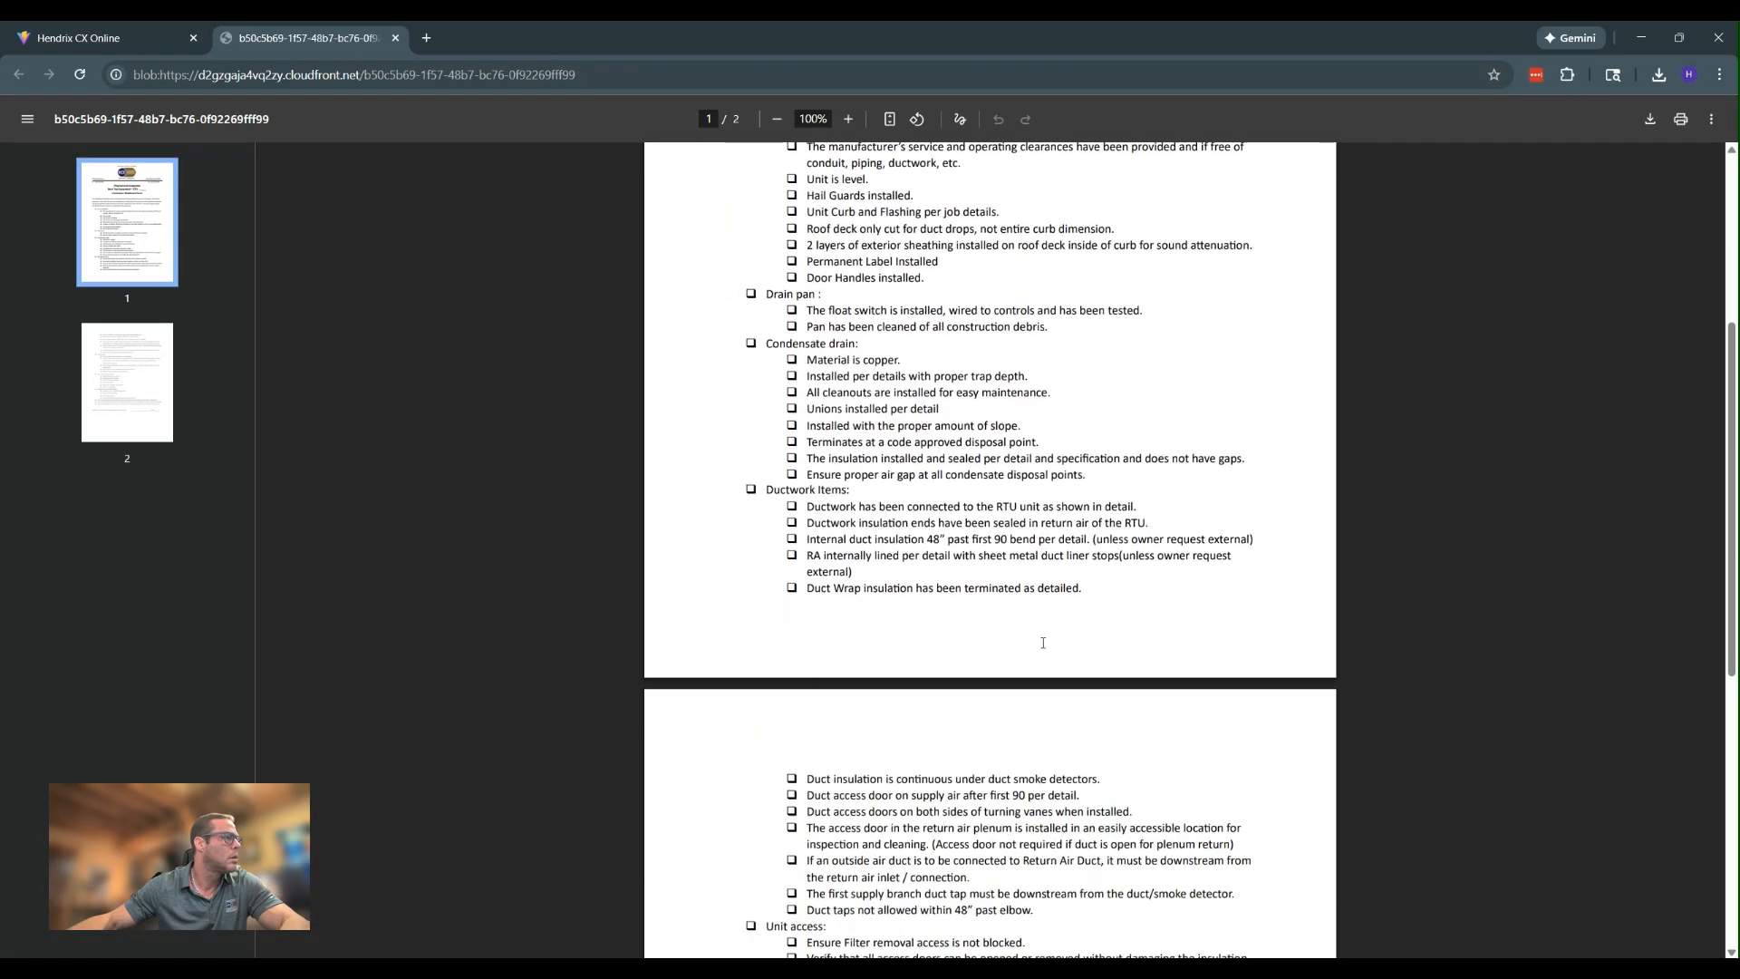
{"action": "scroll", "coordinate": [1037, 643], "scroll_direction": "up", "scroll_amount": 8}
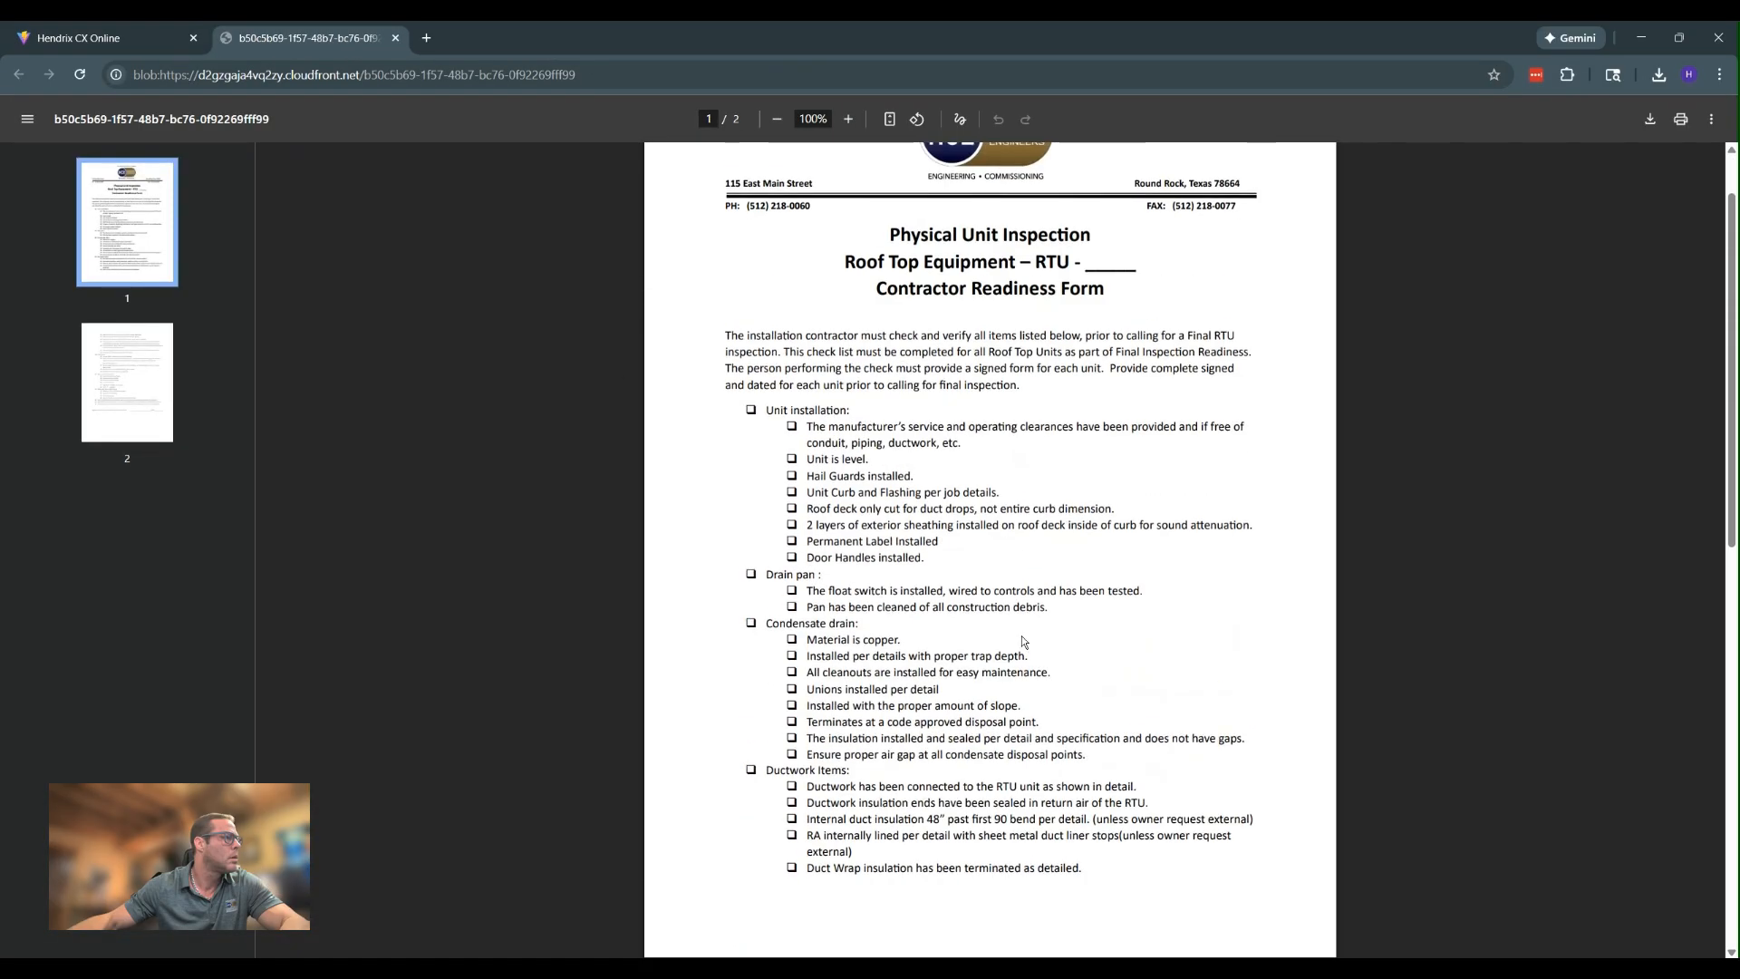
{"action": "left_click", "coordinate": [396, 38]}
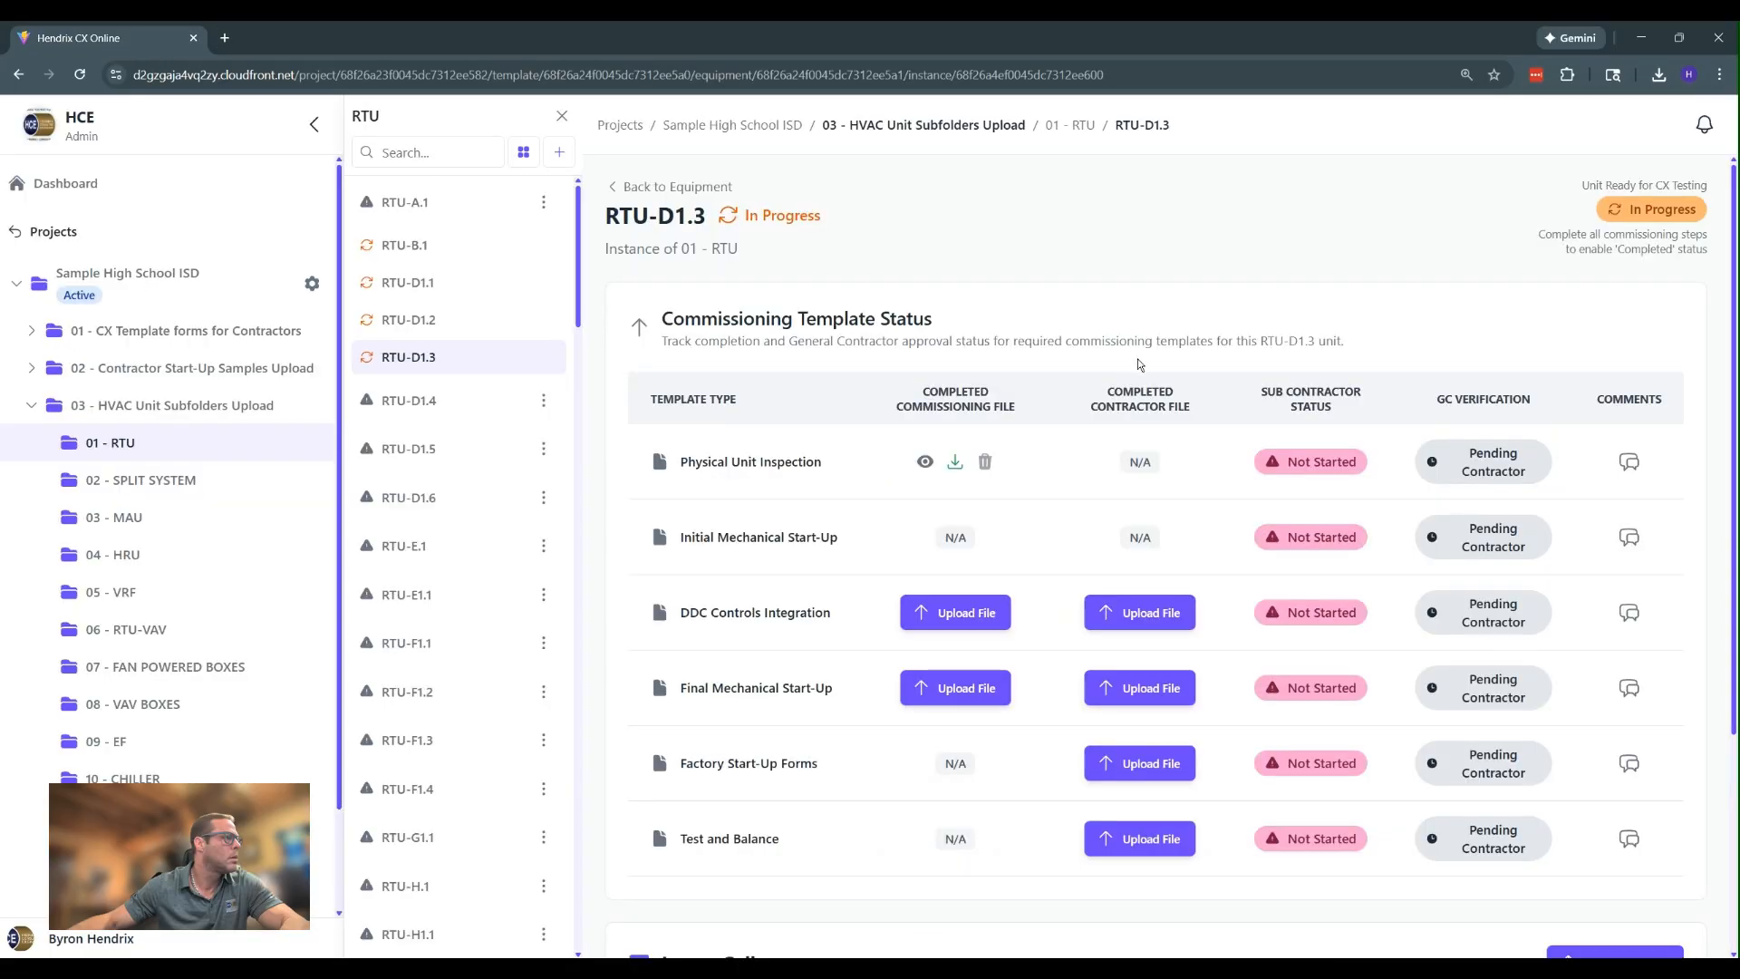
Set the Physical Unit Inspection's sub contractor status to Completed and its GC verification to Verified
{"action": "left_click", "coordinate": [1335, 467]}
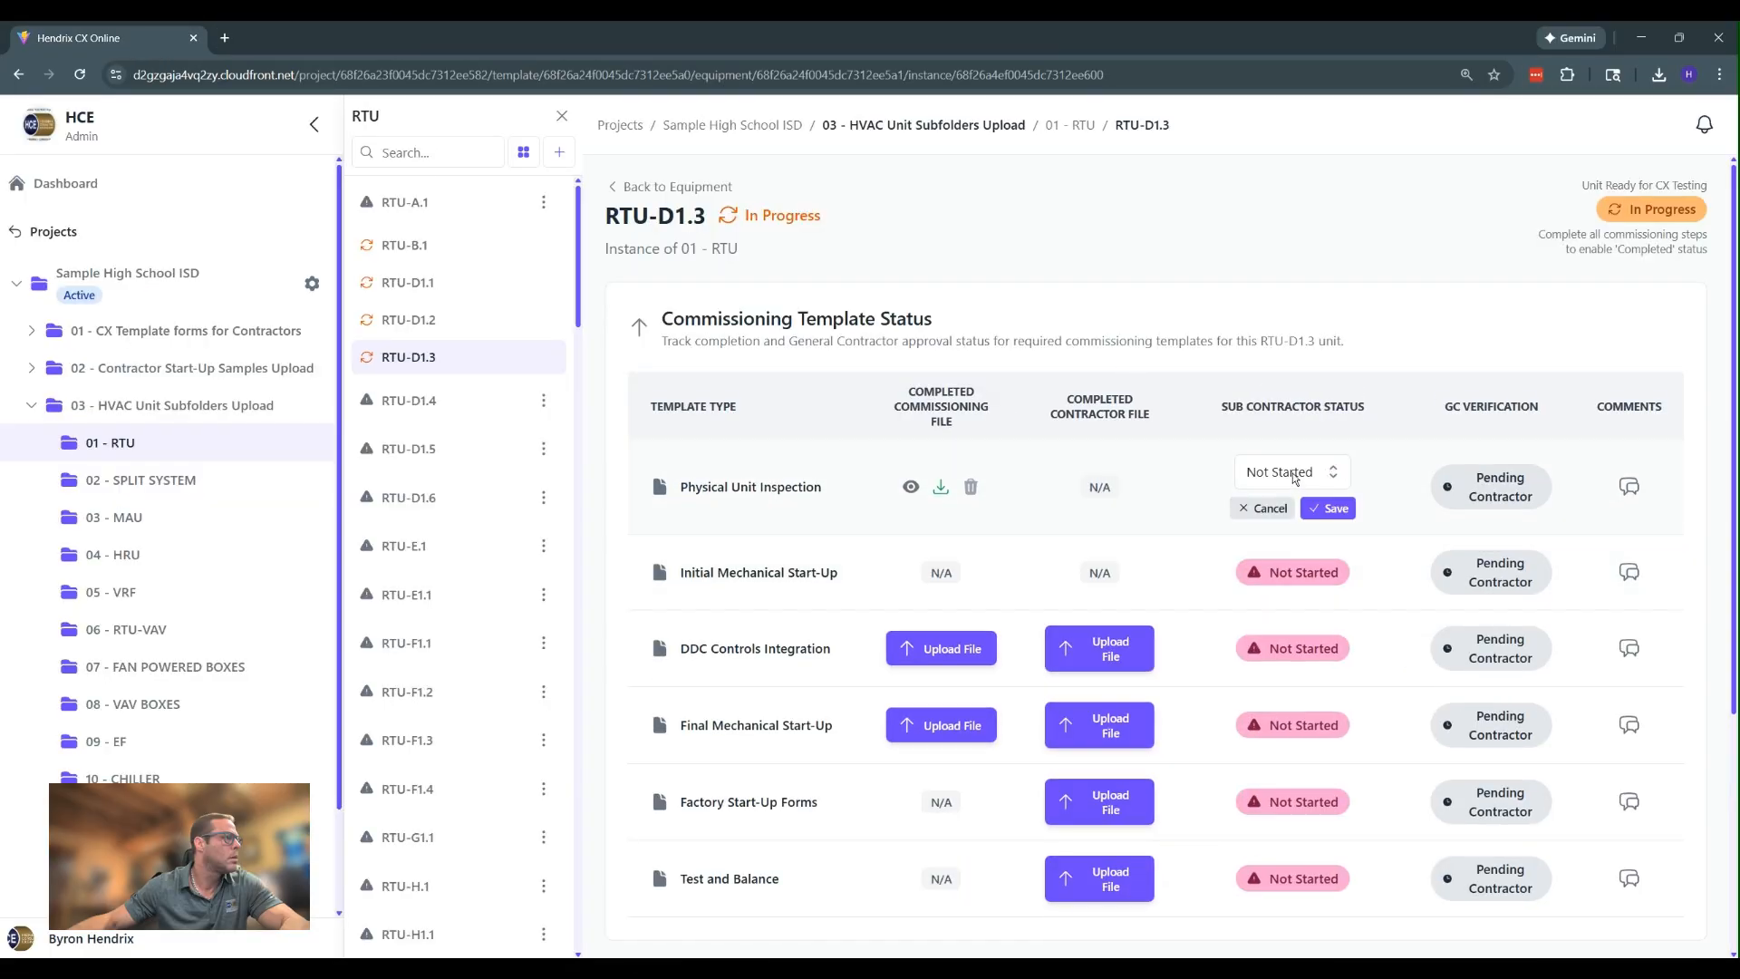
{"action": "left_click", "coordinate": [1294, 475]}
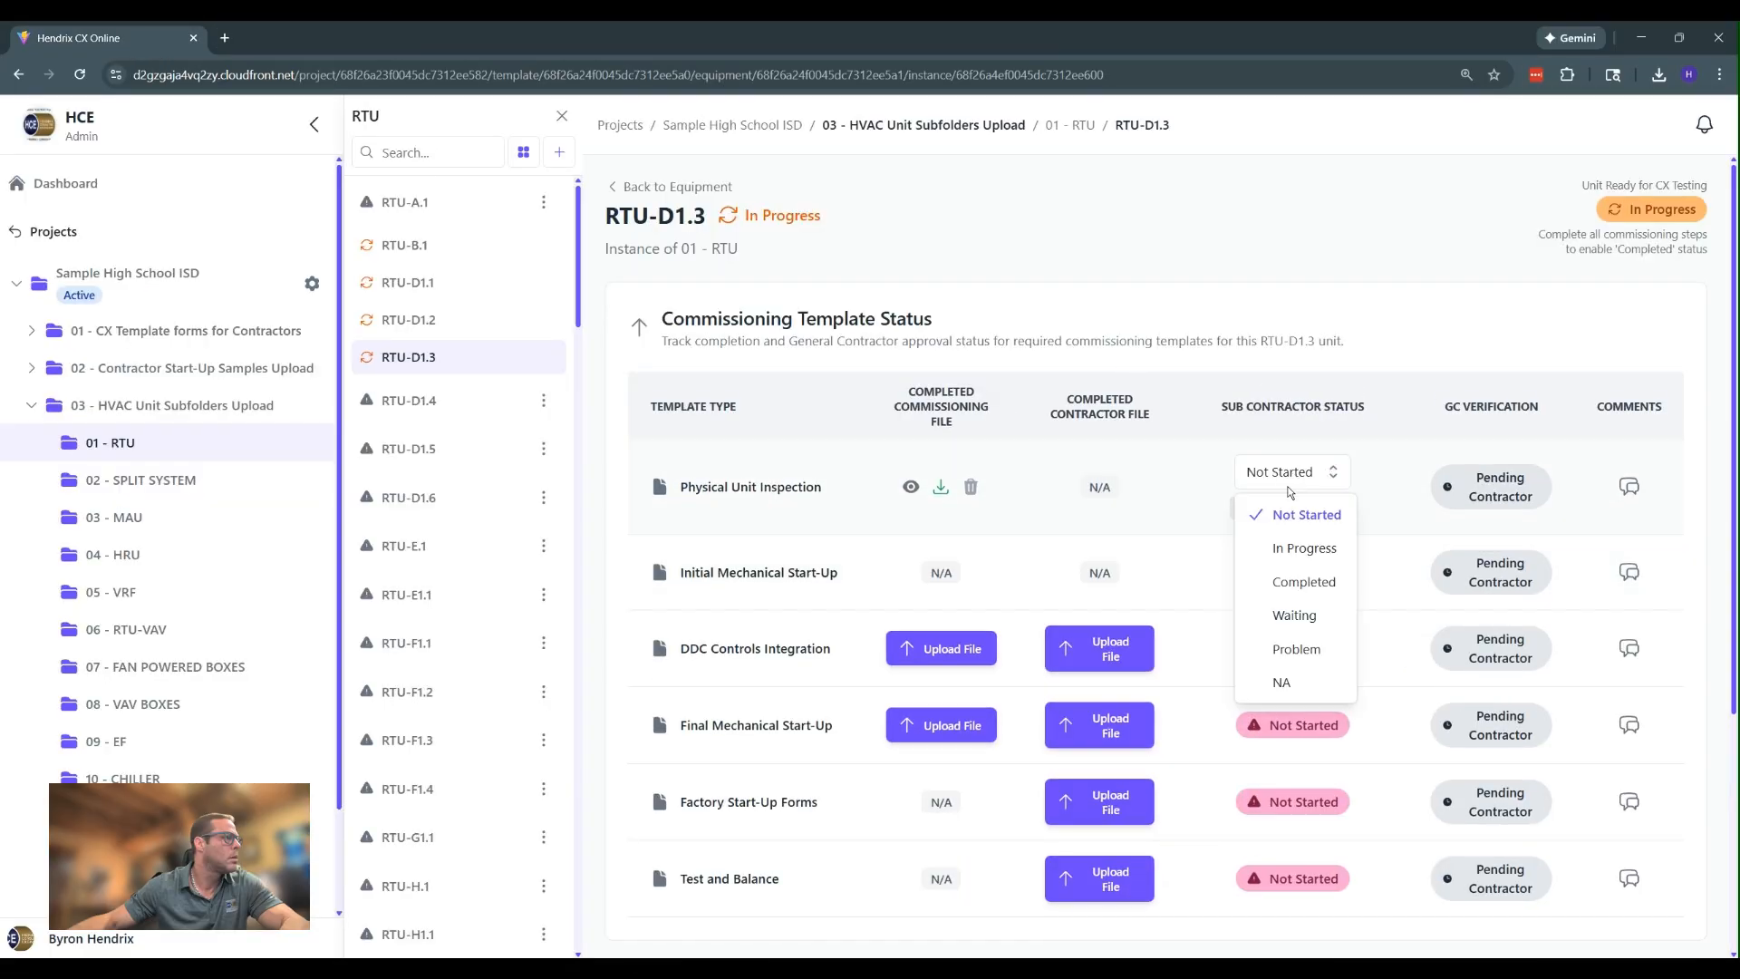
{"action": "left_click", "coordinate": [1305, 582]}
{"action": "left_click", "coordinate": [1323, 503]}
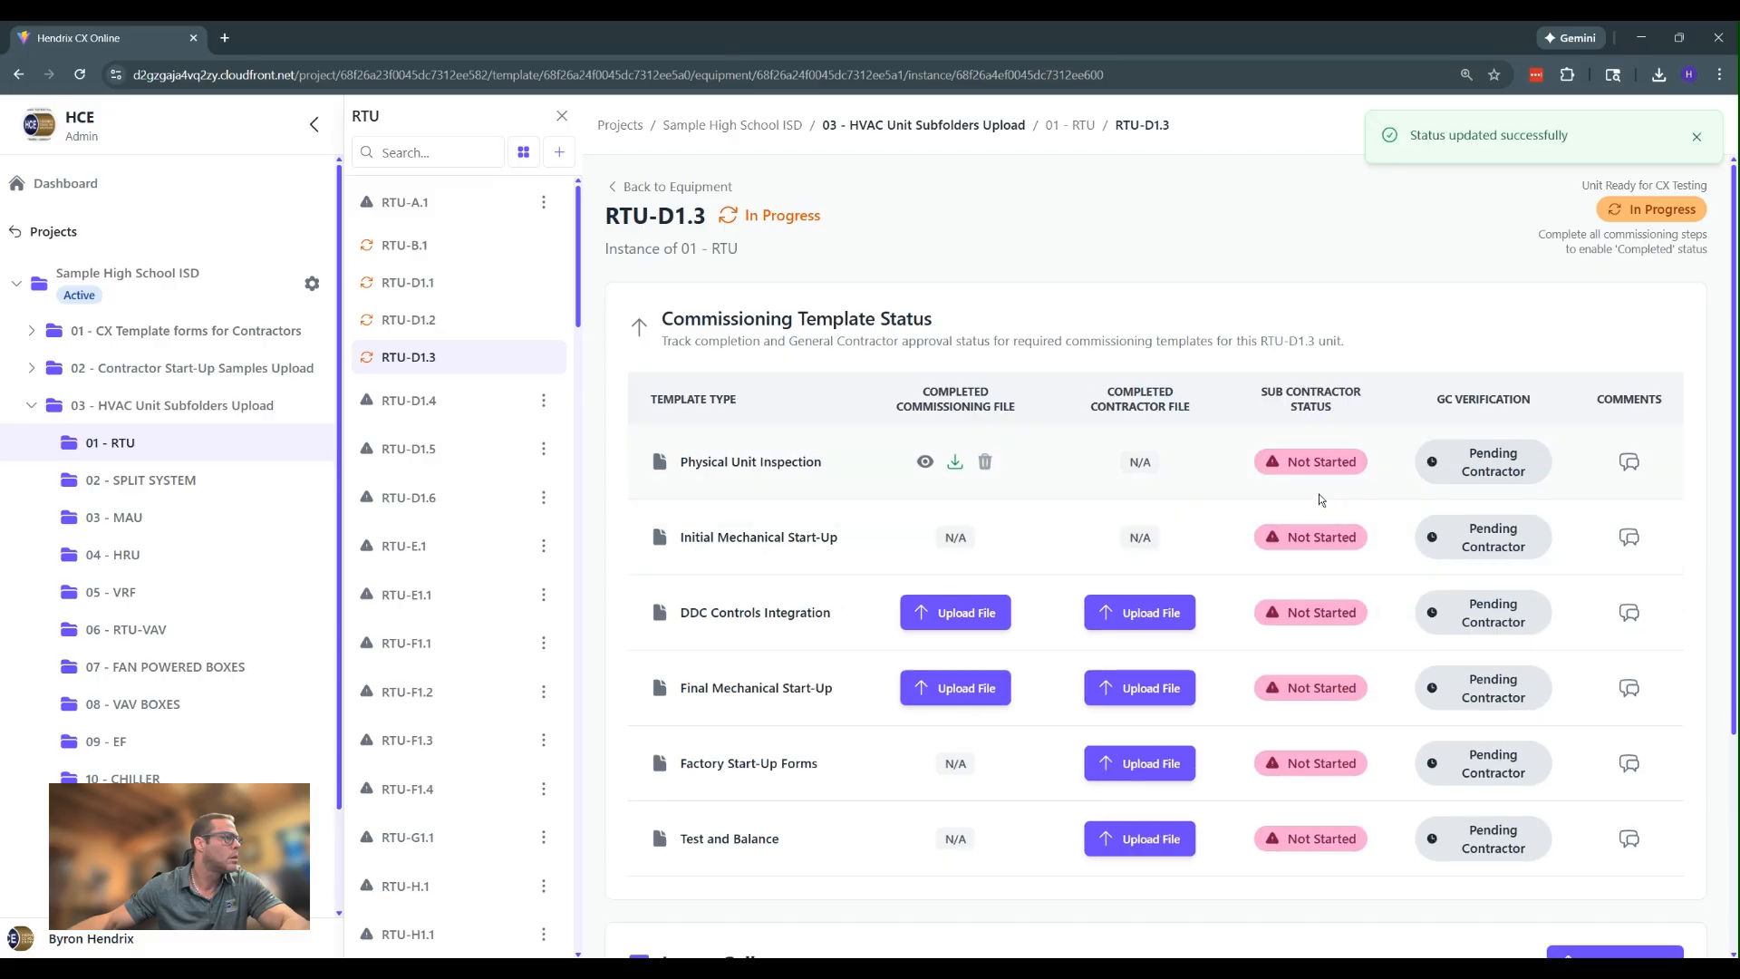
{"action": "left_click", "coordinate": [1509, 455]}
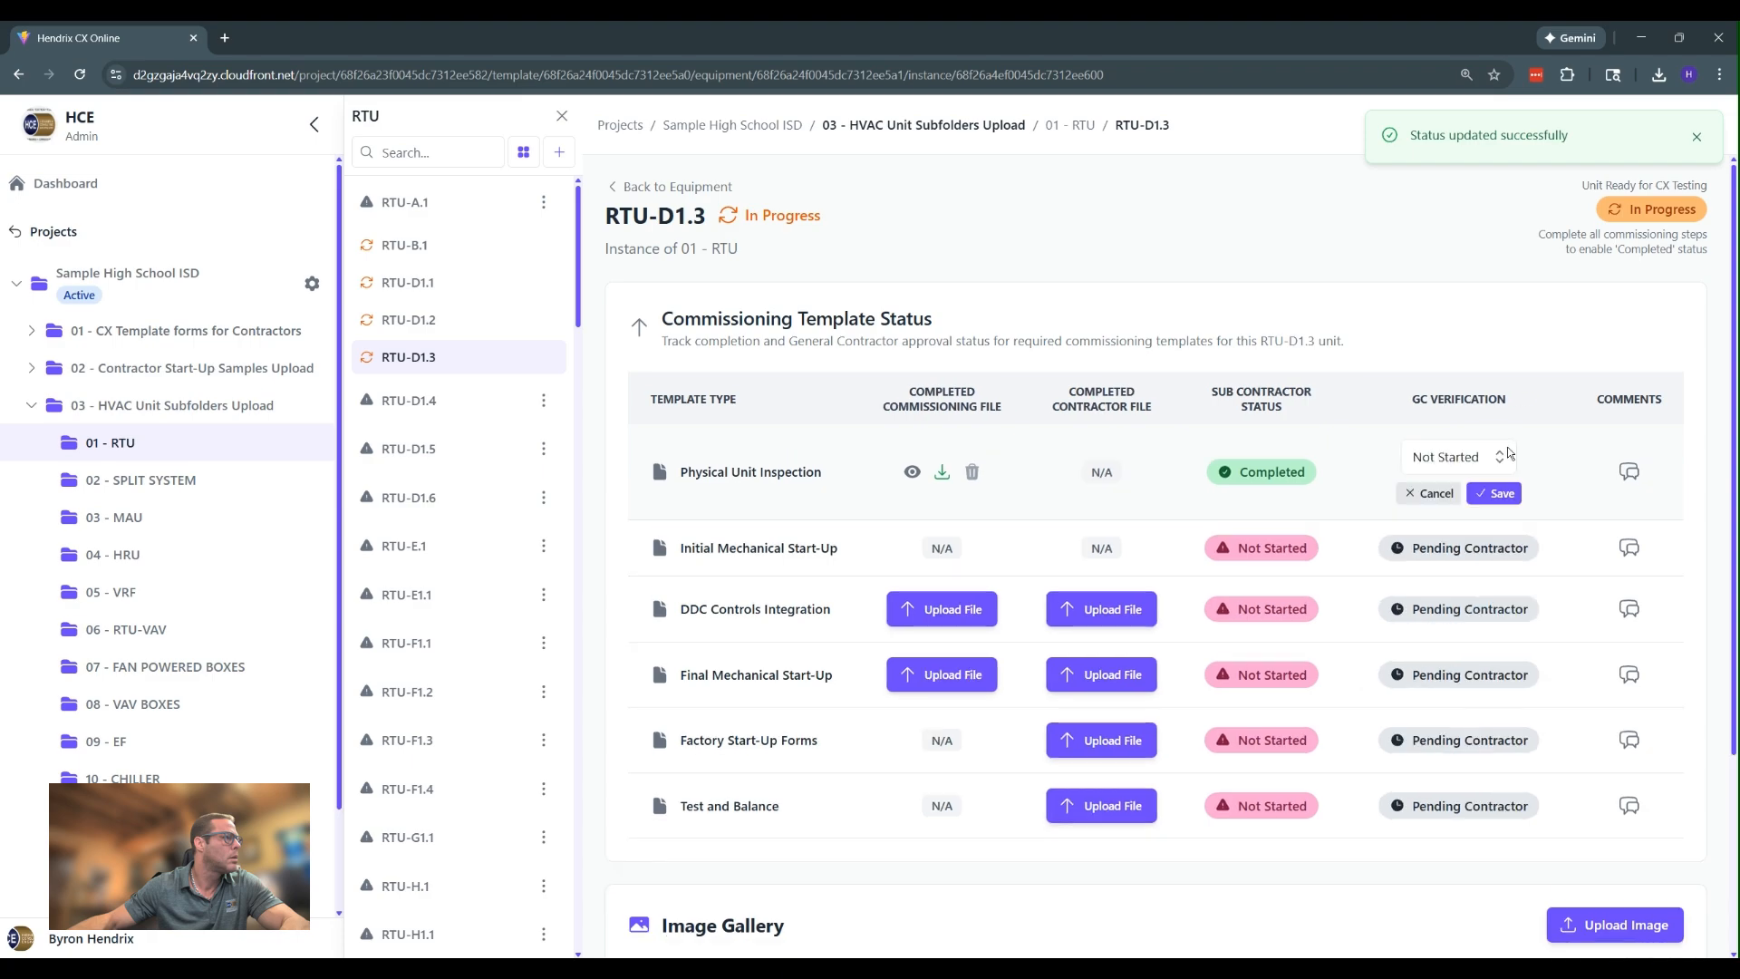
{"action": "left_click", "coordinate": [1468, 464]}
{"action": "left_click", "coordinate": [1477, 534]}
{"action": "left_click", "coordinate": [1498, 493]}
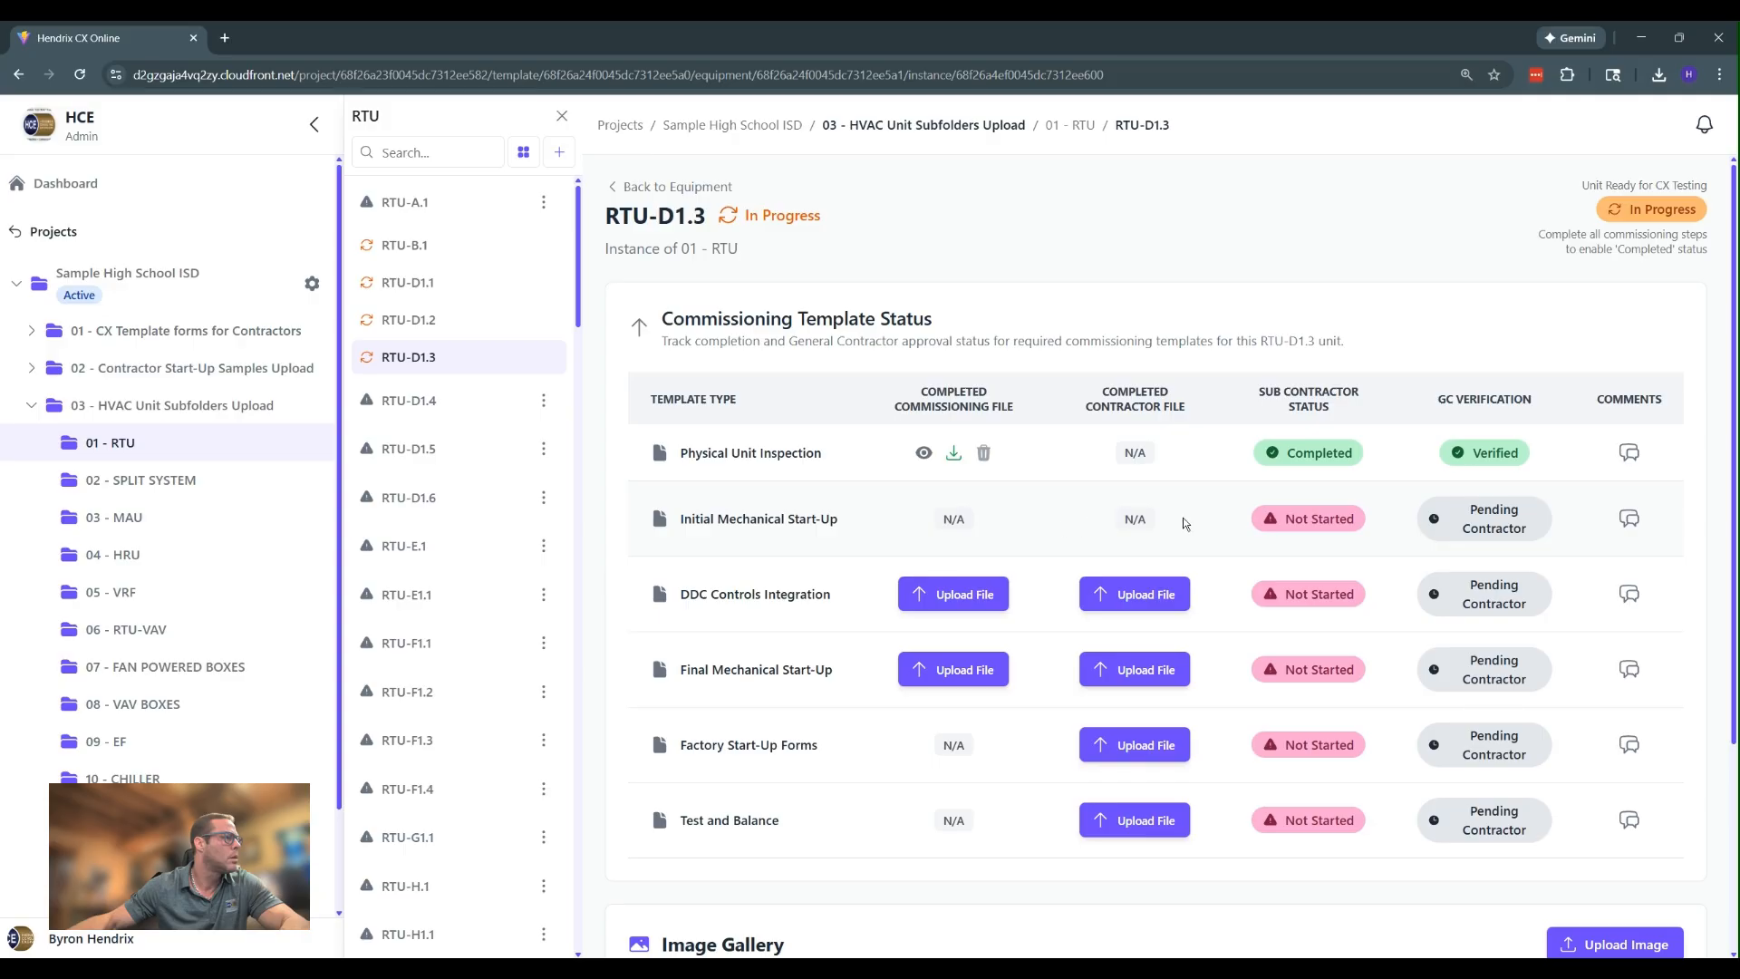
Set the Initial Mechanical Start-Up's sub contractor status to Completed and its GC verification to Verified
{"action": "left_click", "coordinate": [1319, 521]}
{"action": "left_click", "coordinate": [1322, 525]}
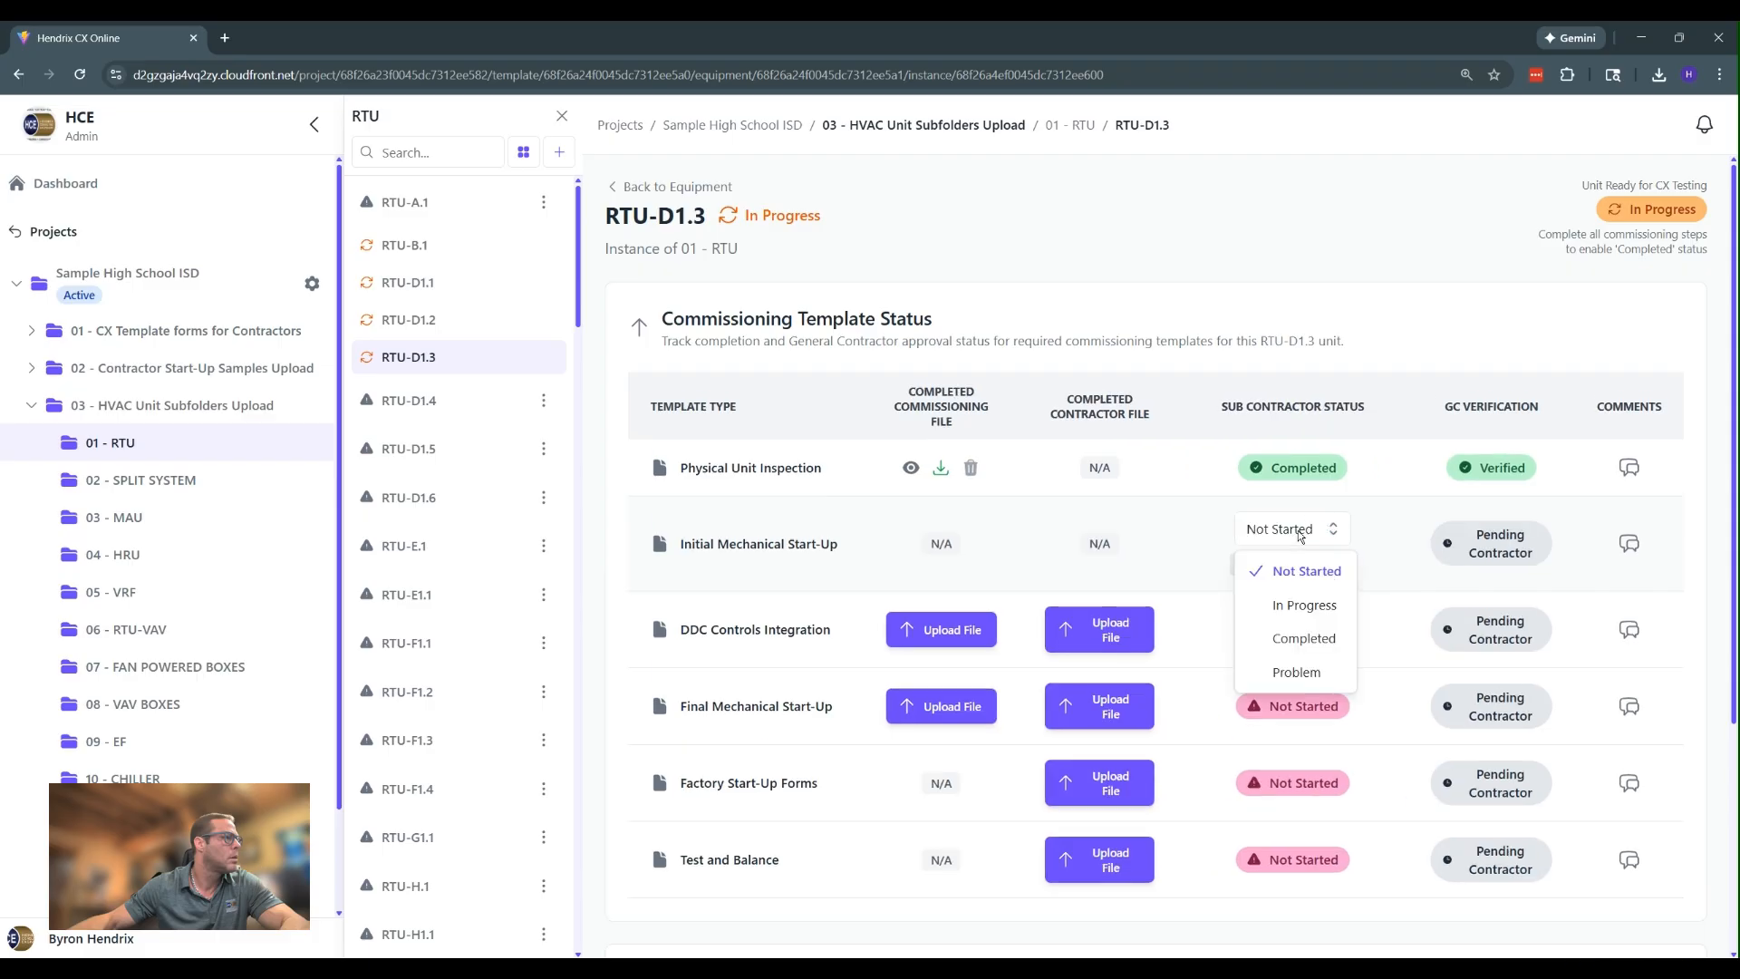
{"action": "left_click", "coordinate": [1285, 645]}
{"action": "left_click", "coordinate": [1329, 565]}
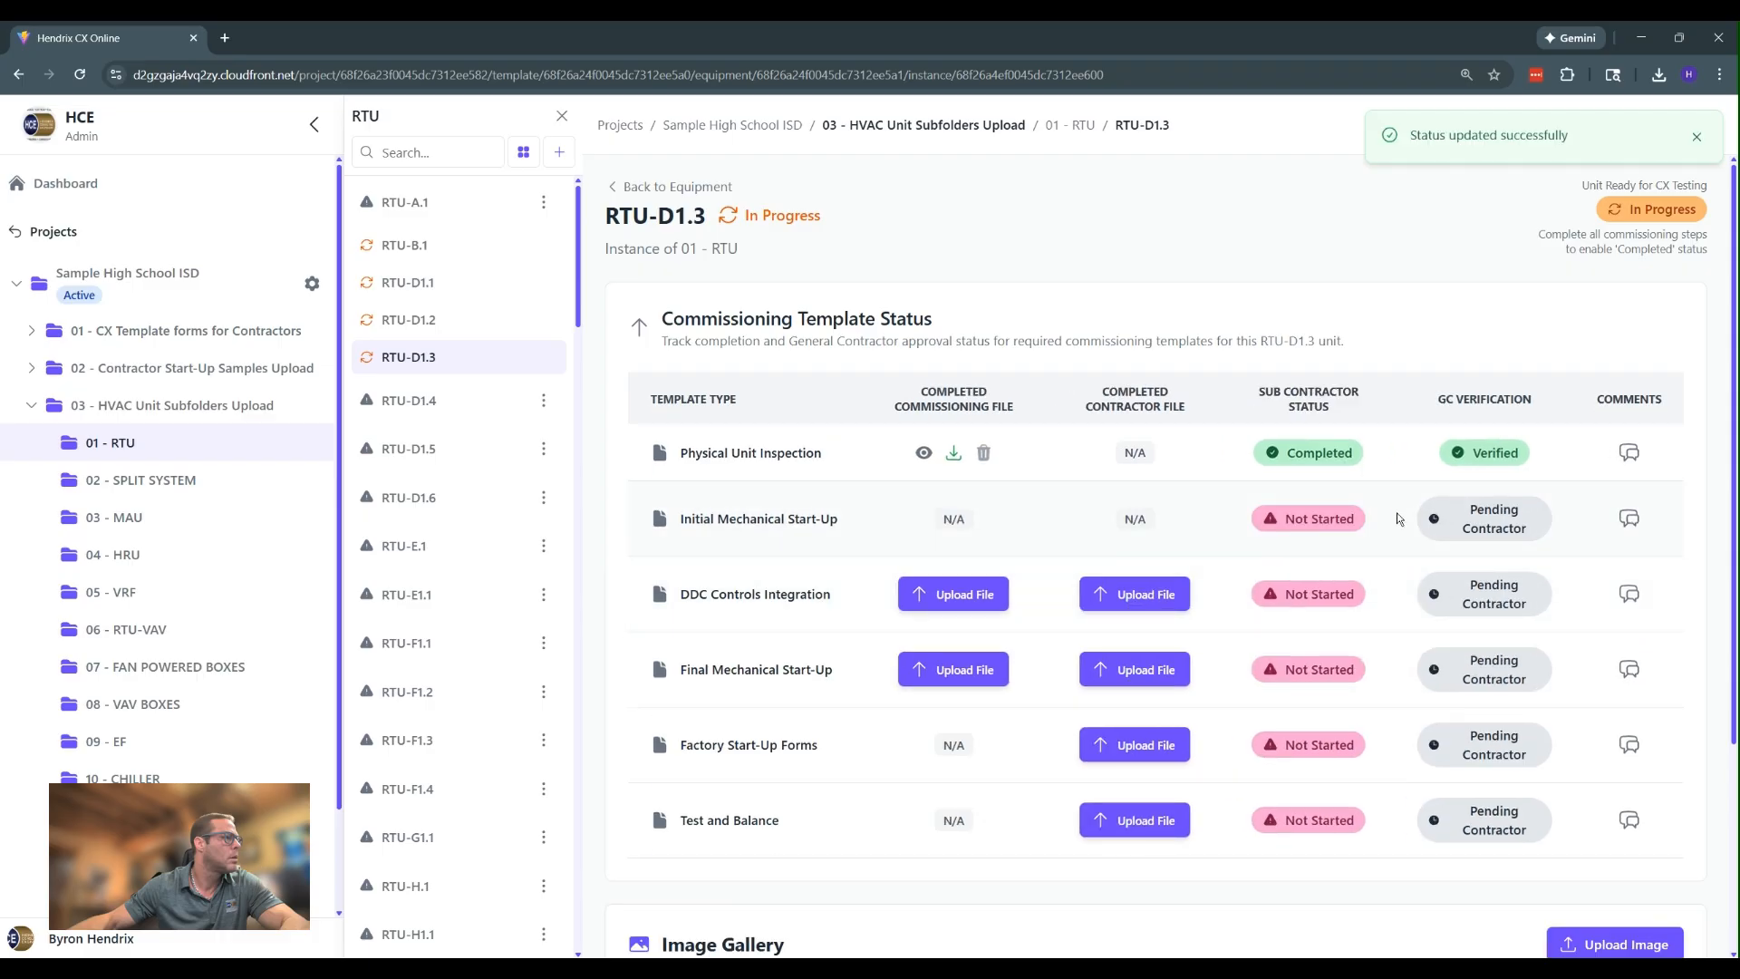
{"action": "left_click", "coordinate": [1461, 510]}
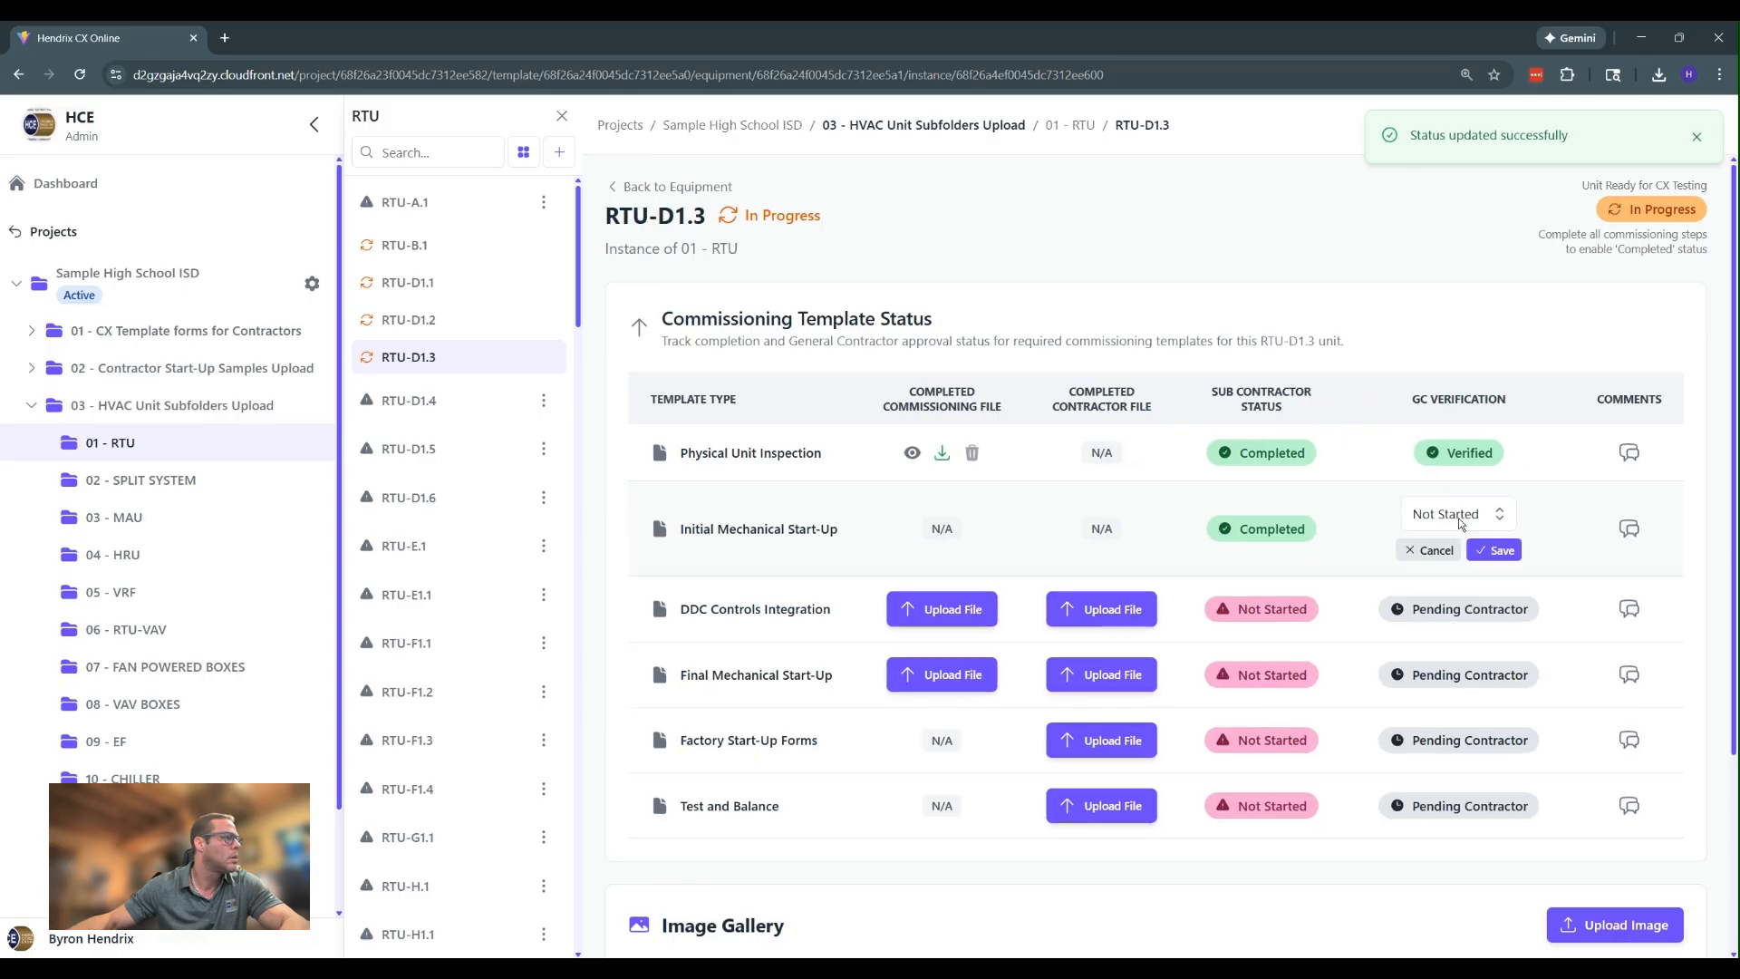
{"action": "left_click", "coordinate": [1461, 523]}
{"action": "left_click", "coordinate": [1459, 591]}
{"action": "left_click", "coordinate": [1474, 555]}
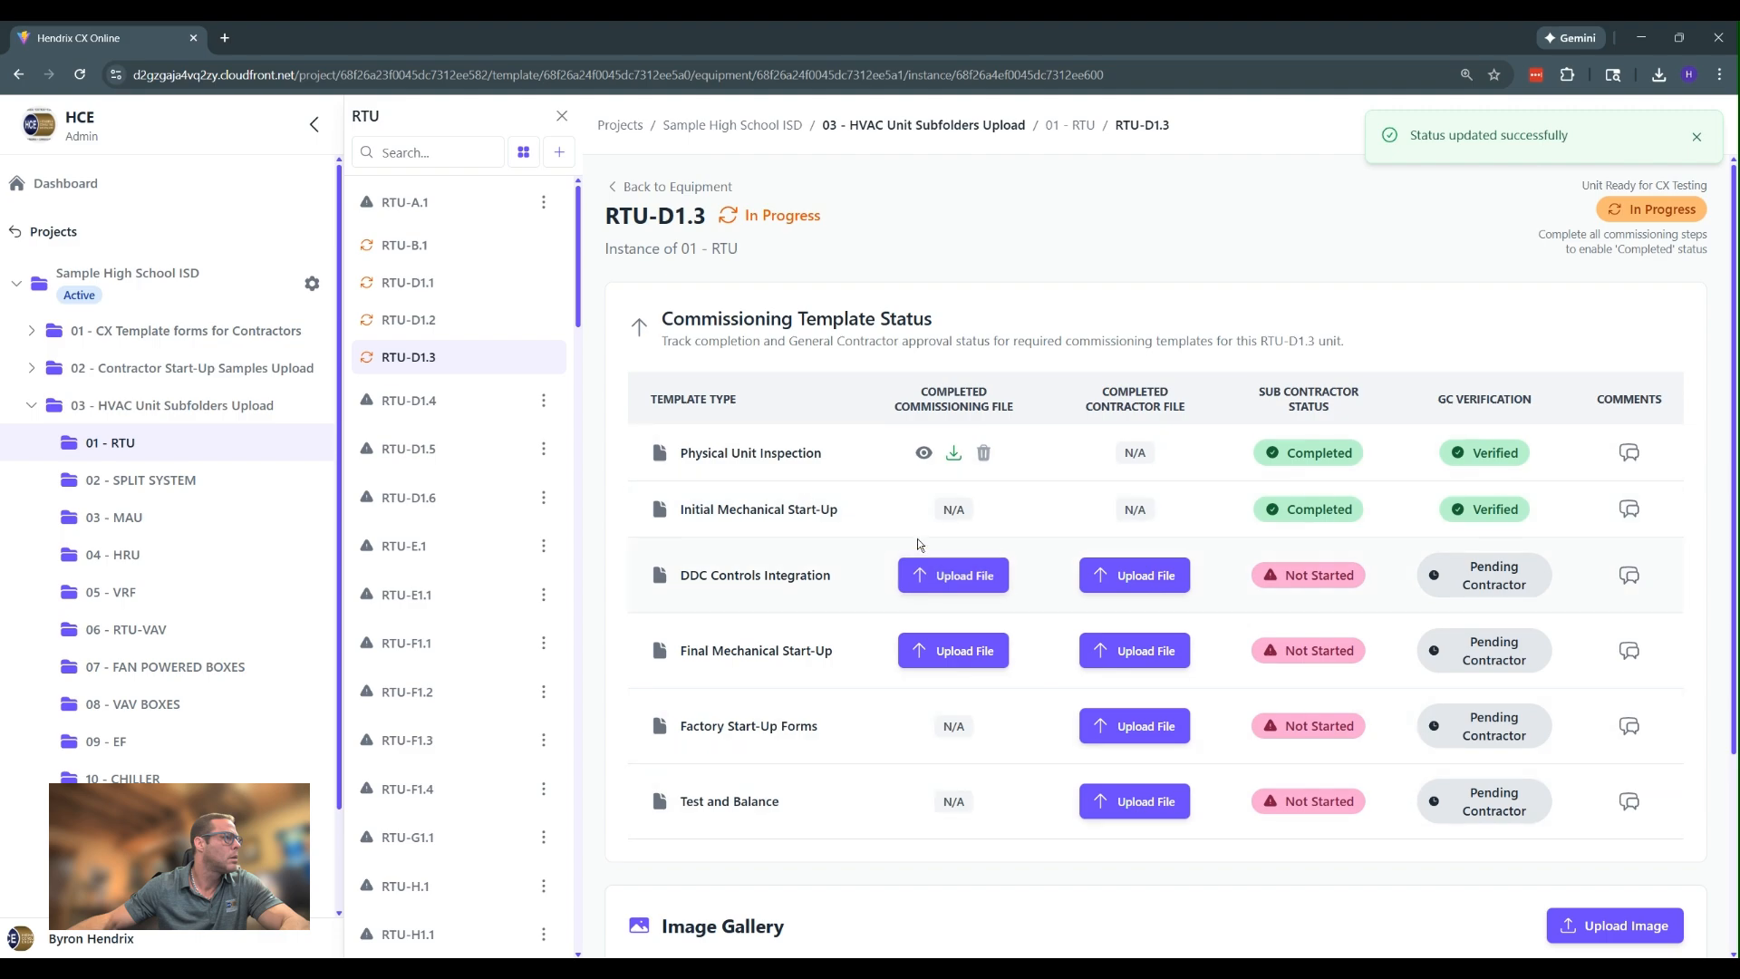
Upload "02 1C.1 - HCE - Controls STARTUP - RTU - D1.3.pdf" as the completed commissioning file for DDC Controls Integration
{"action": "left_click", "coordinate": [934, 574]}
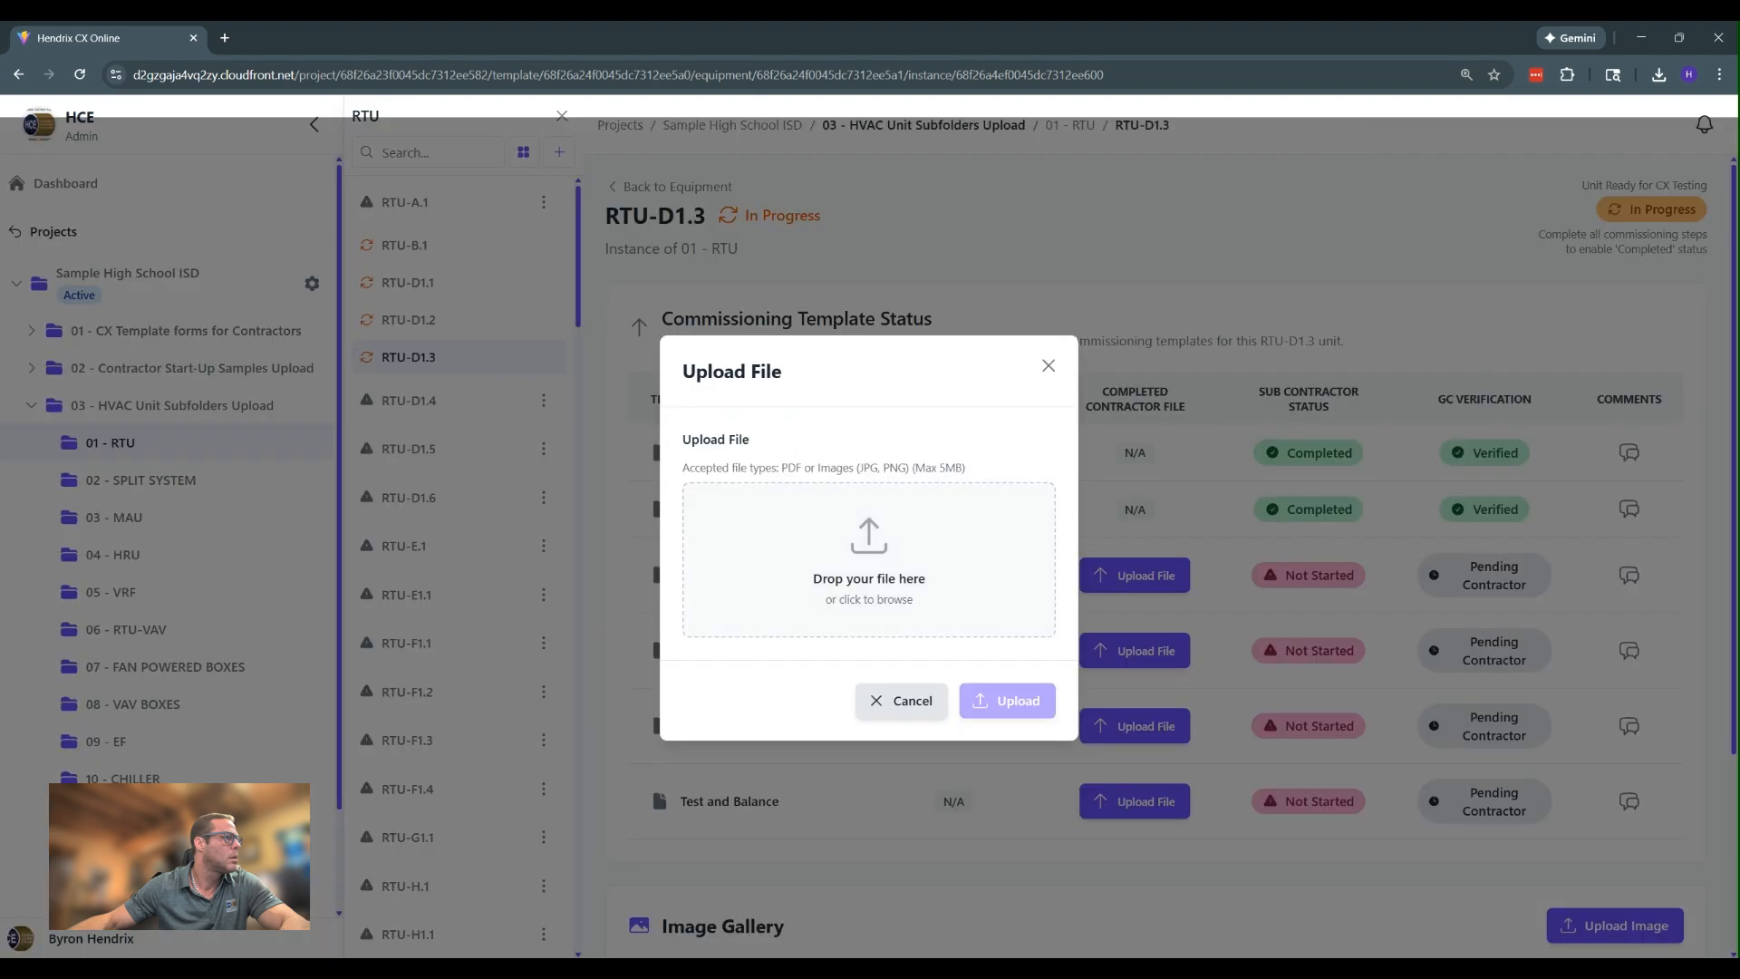
{"action": "left_click_drag", "start_coordinate": [1013, 489], "coordinate": [903, 591]}
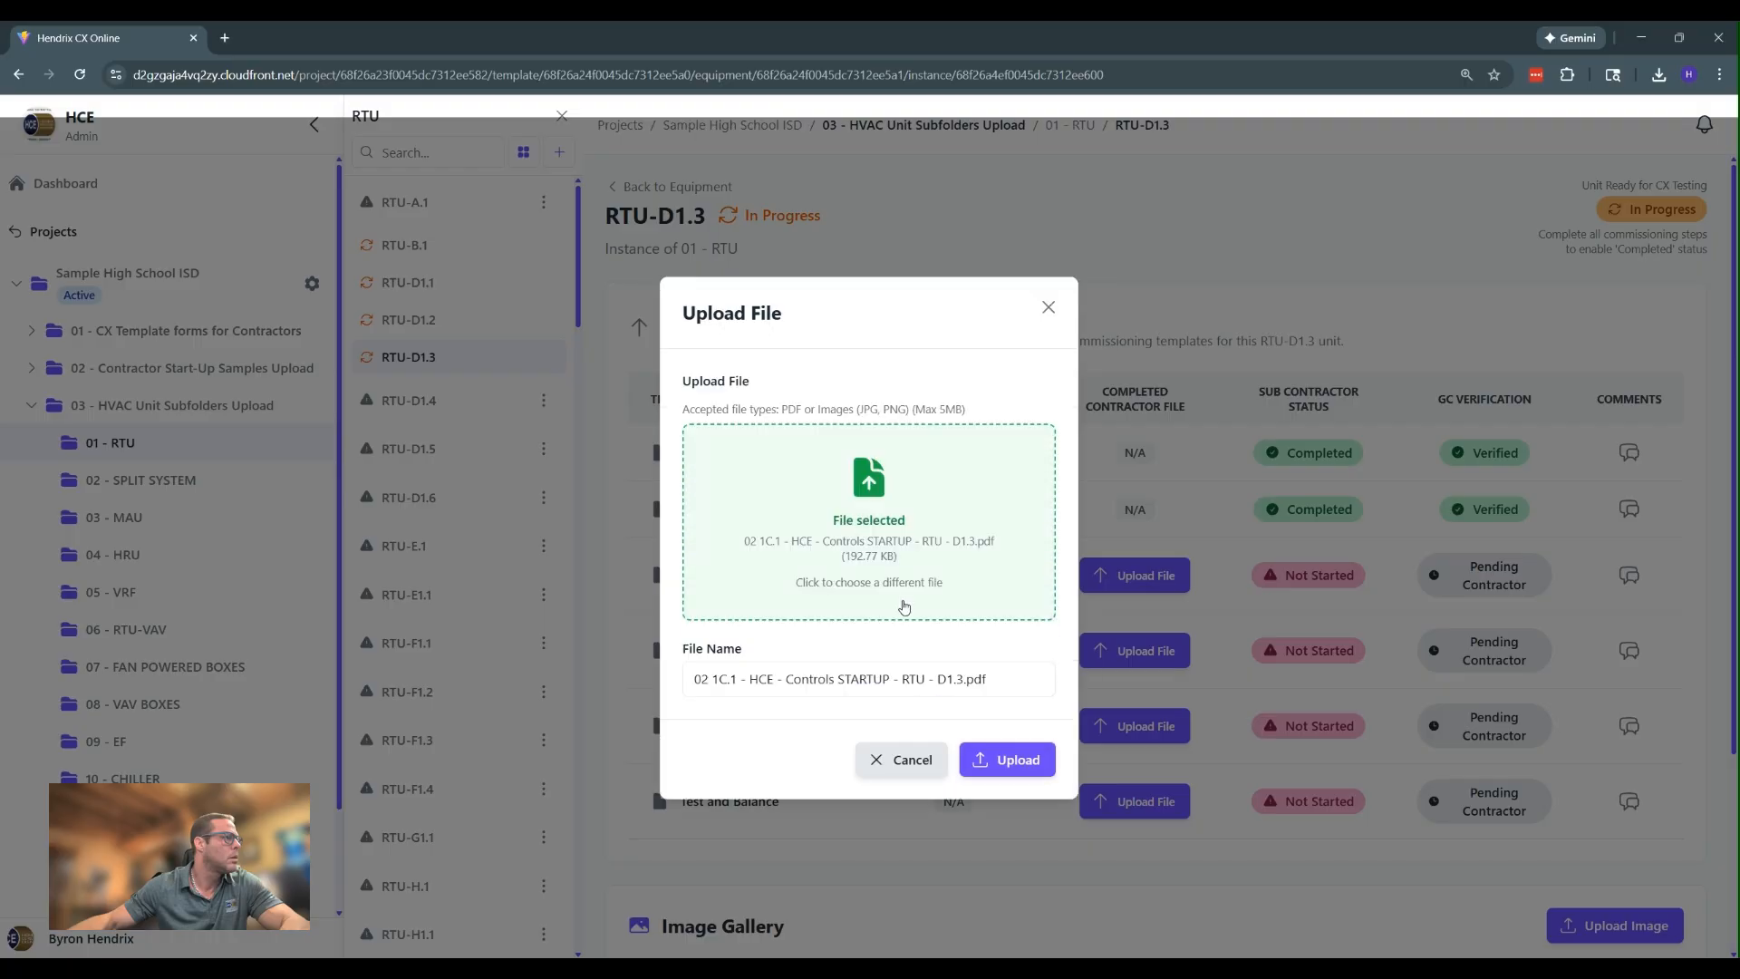
{"action": "left_click", "coordinate": [999, 766]}
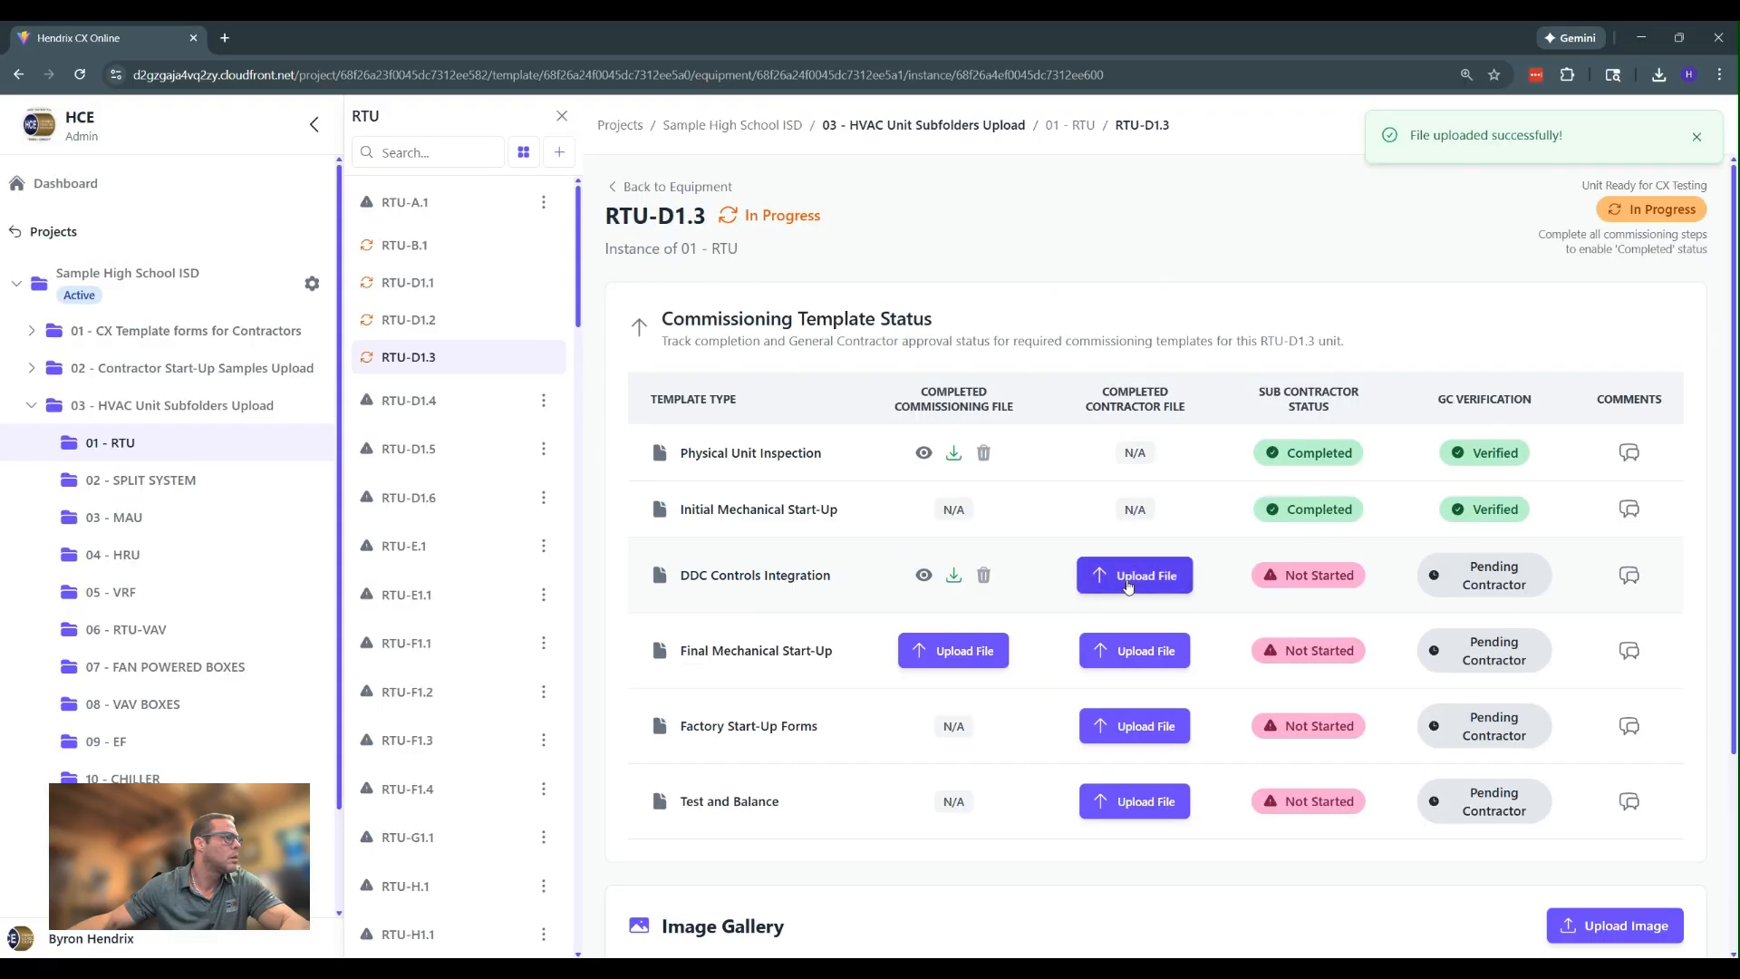
Upload "02A CONTRACTOR Controls STARTUP - RTU - D1.3.pdf" as the completed contractor file for DDC Controls Integration
{"action": "left_click", "coordinate": [1146, 583]}
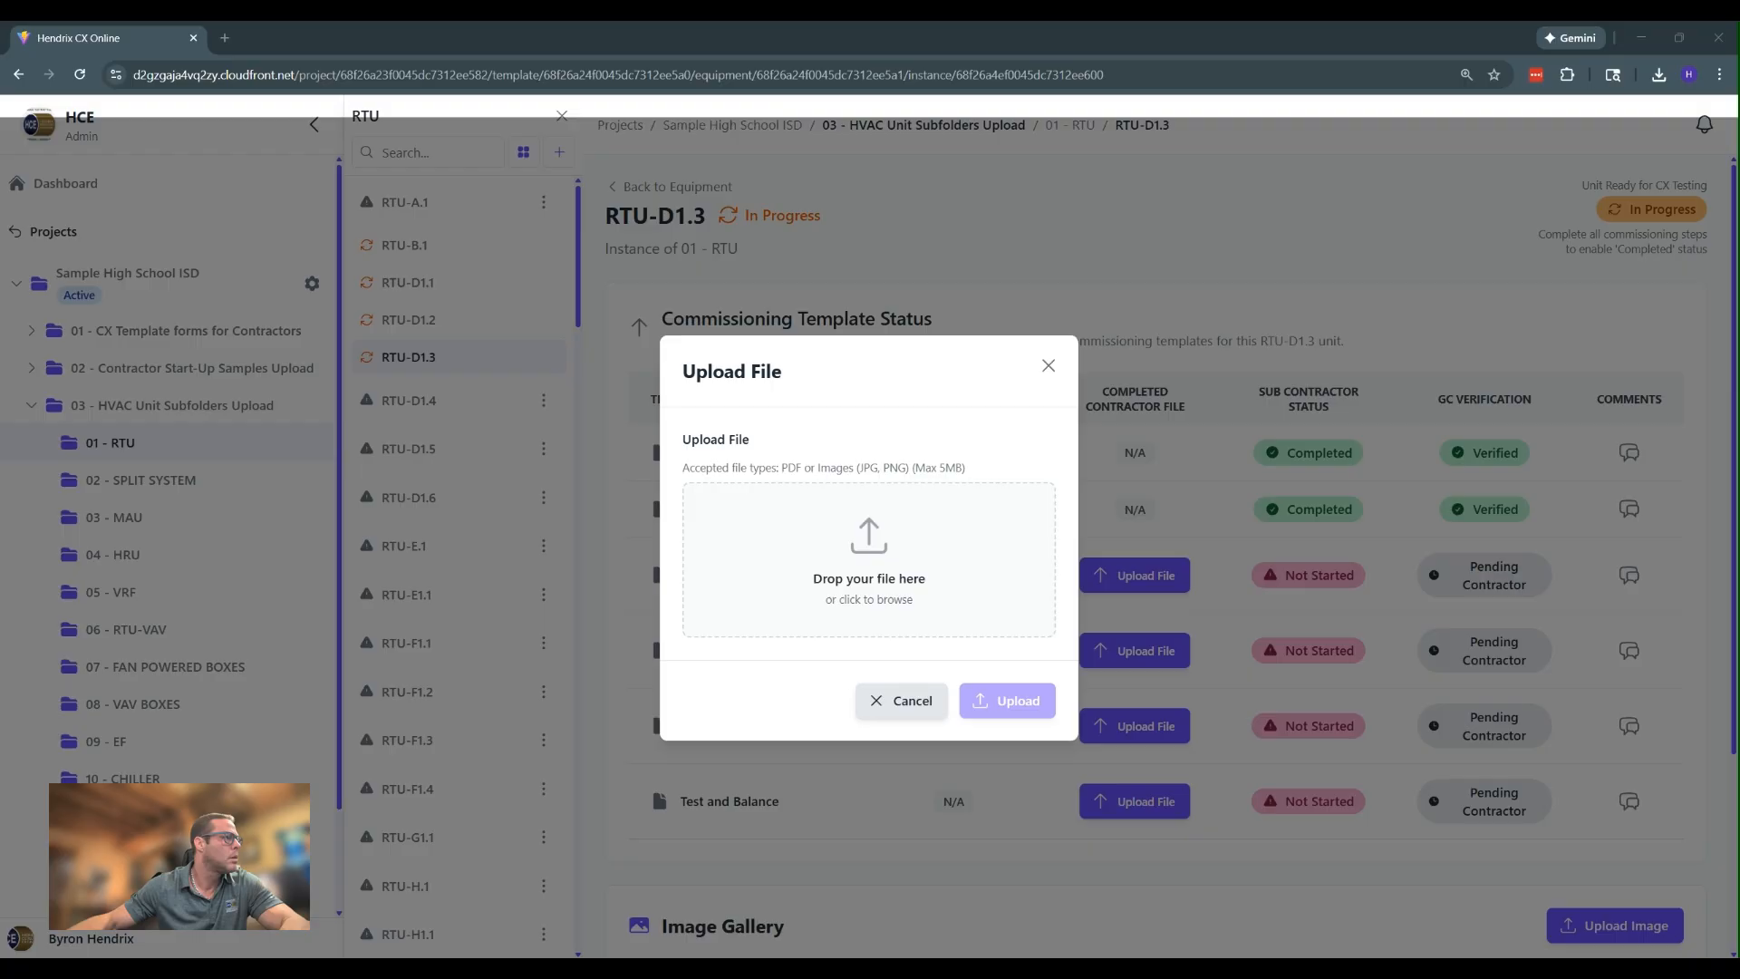
{"action": "left_click_drag", "start_coordinate": [1006, 618], "coordinate": [954, 605]}
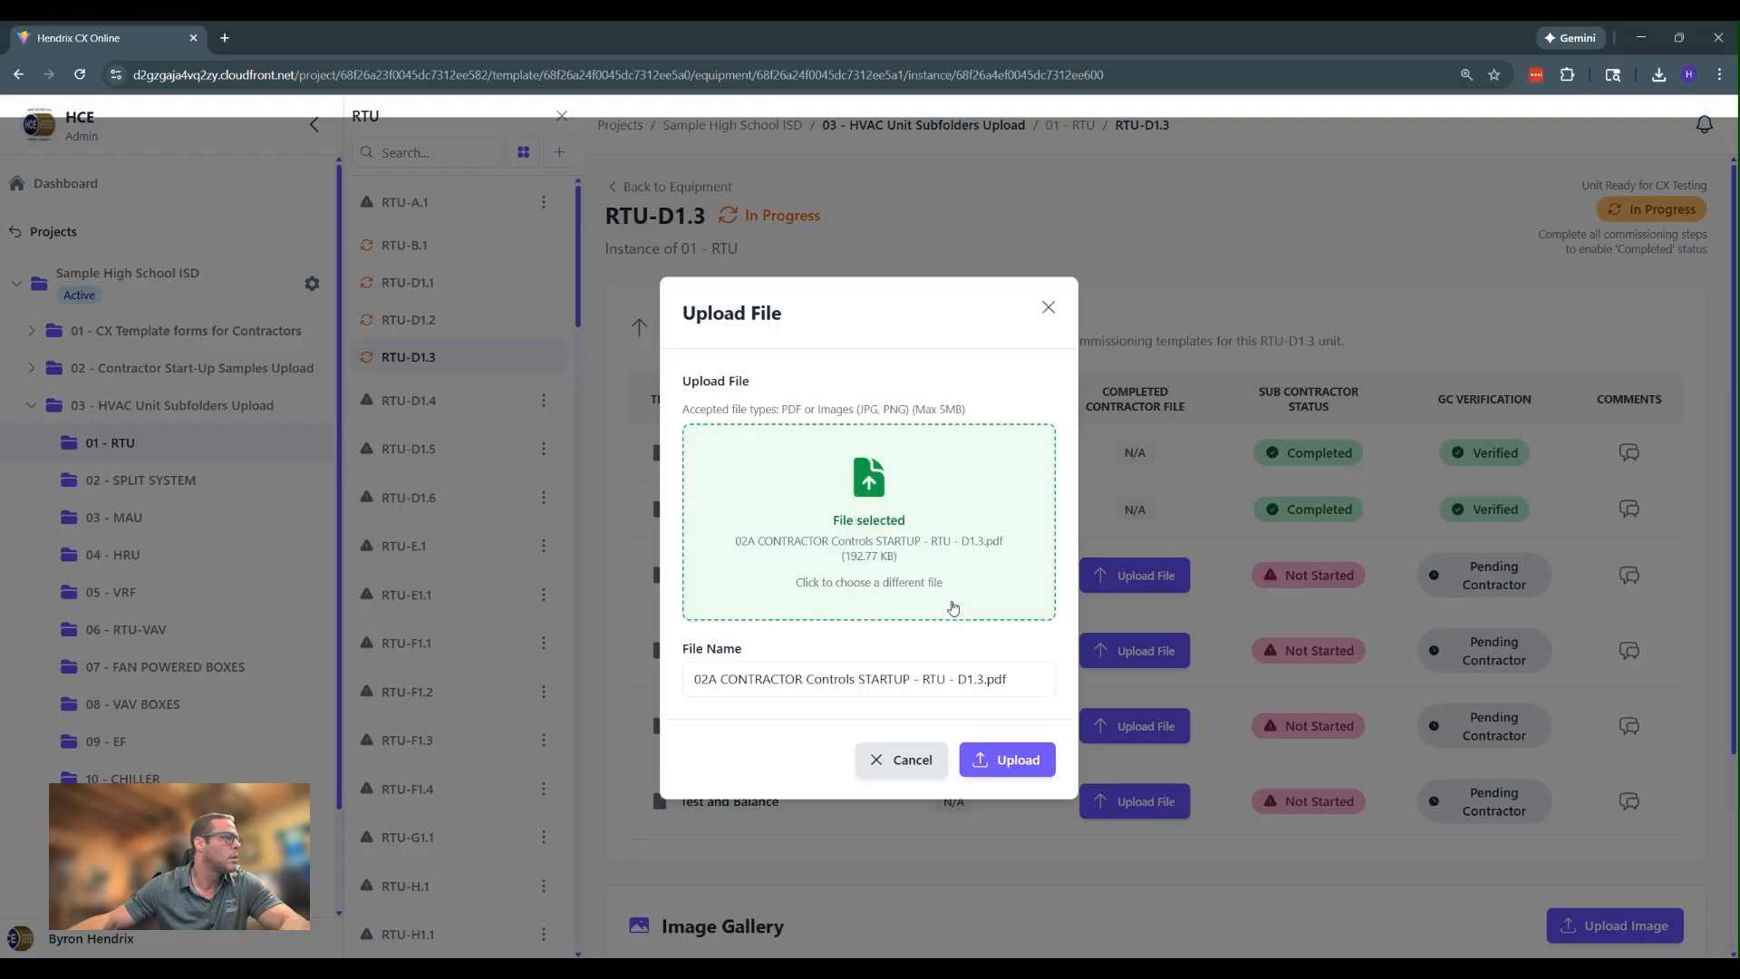
{"action": "left_click", "coordinate": [1008, 767]}
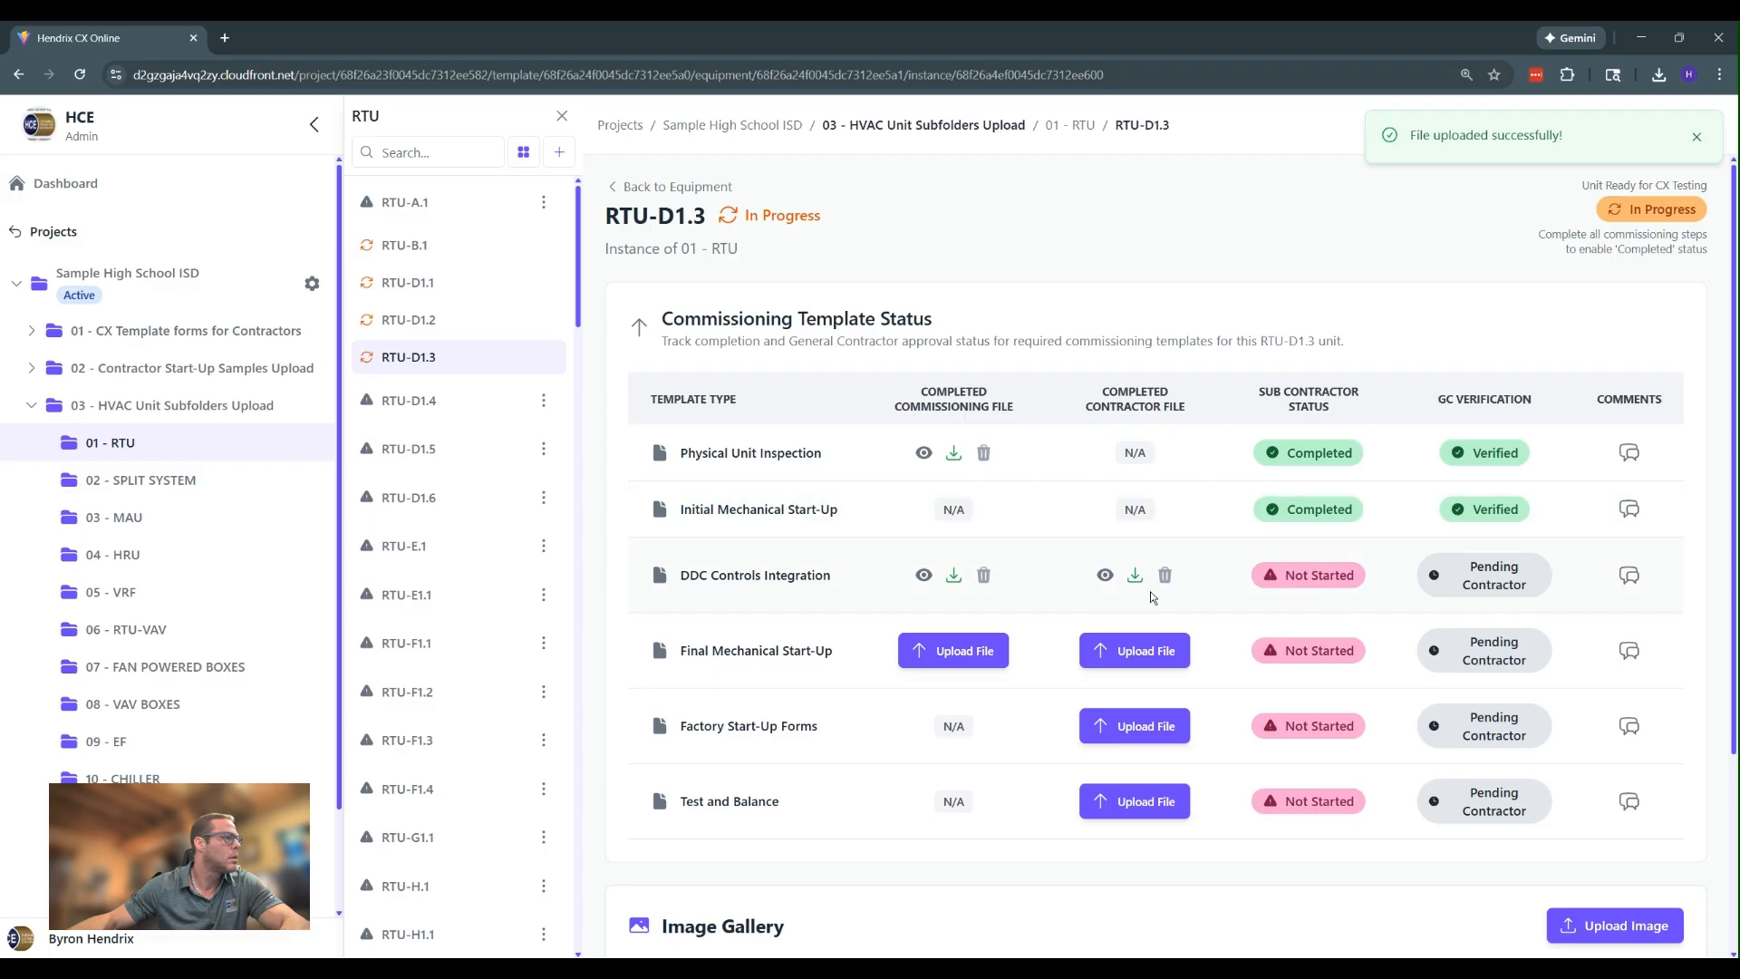
Set the DDC Controls Integration's sub contractor status to Completed and its GC verification to Verified
{"action": "left_click", "coordinate": [1280, 582]}
{"action": "left_click", "coordinate": [1280, 584]}
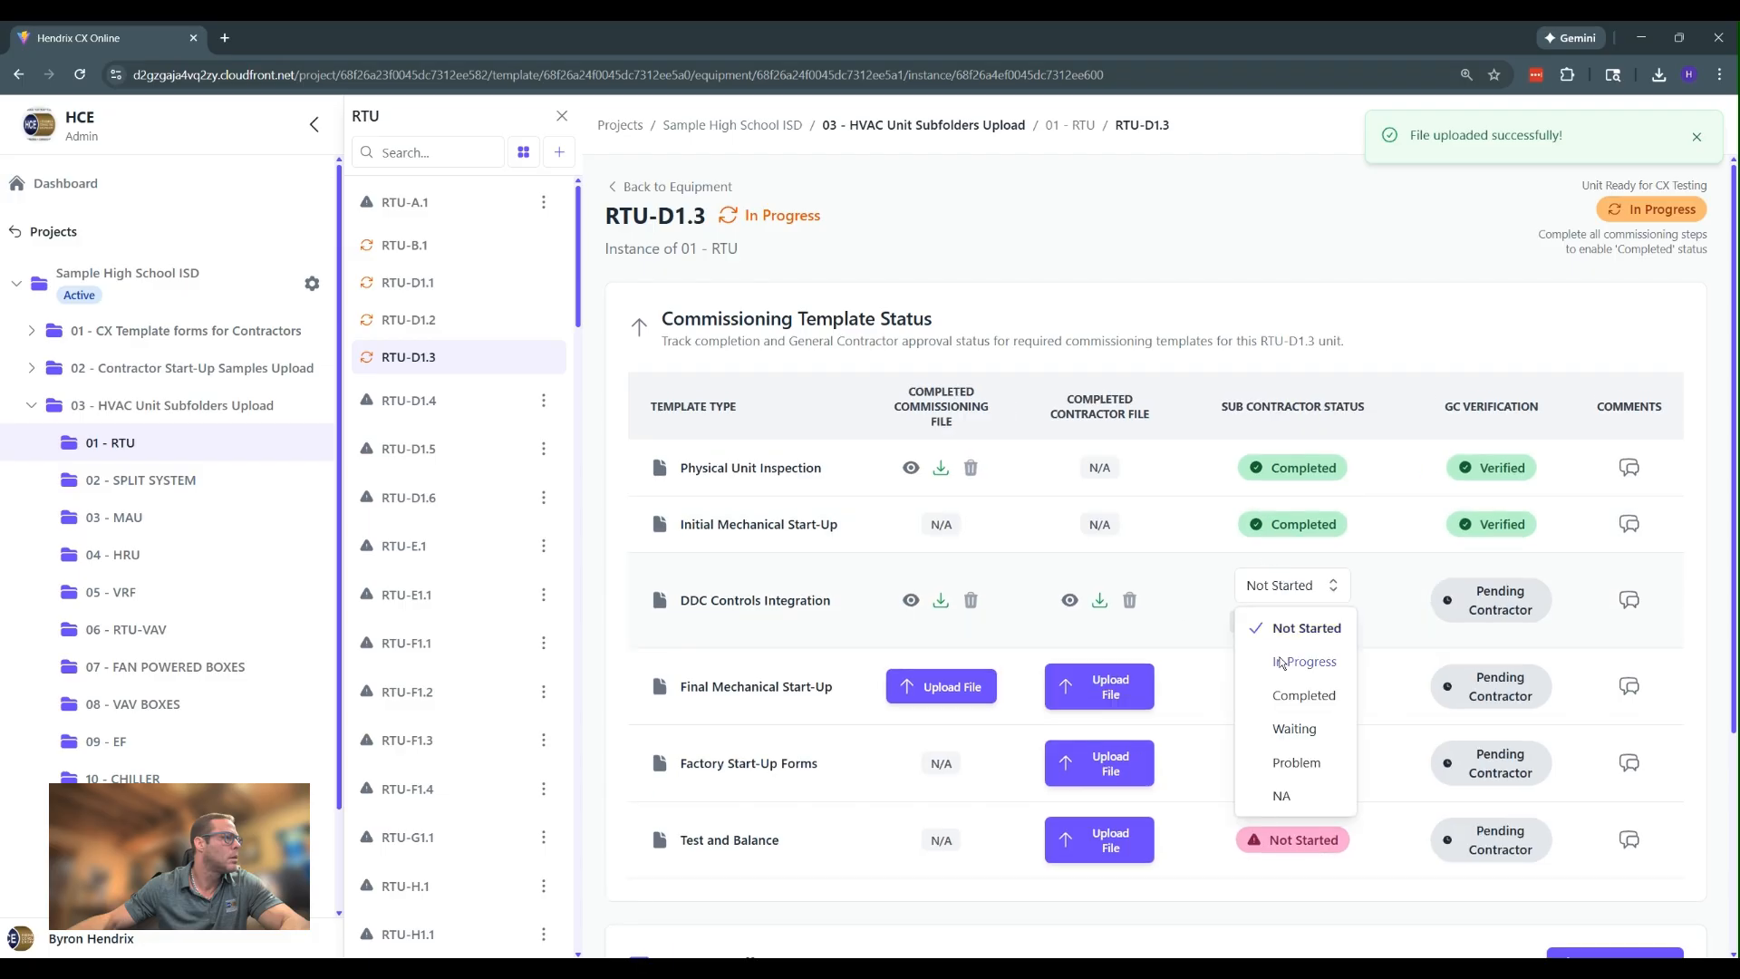
{"action": "left_click", "coordinate": [1299, 684]}
{"action": "left_click", "coordinate": [1330, 622]}
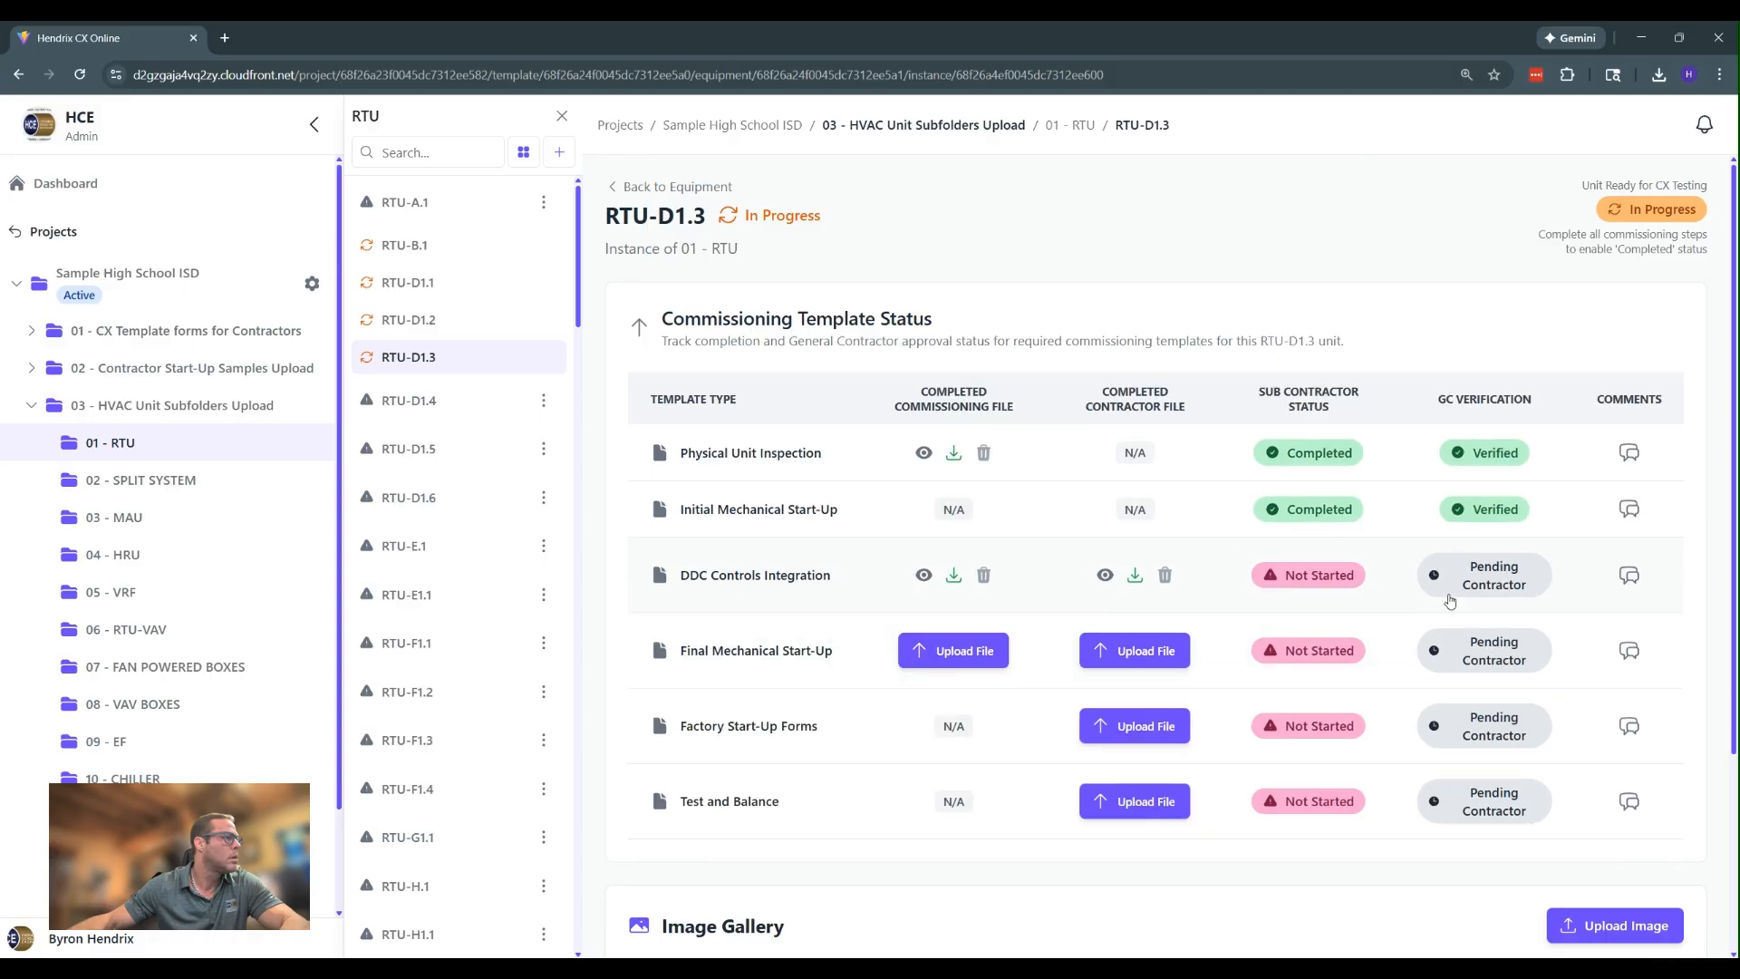
{"action": "left_click", "coordinate": [1473, 580]}
{"action": "left_click", "coordinate": [1461, 571]}
{"action": "left_click", "coordinate": [1471, 647]}
{"action": "left_click", "coordinate": [1505, 608]}
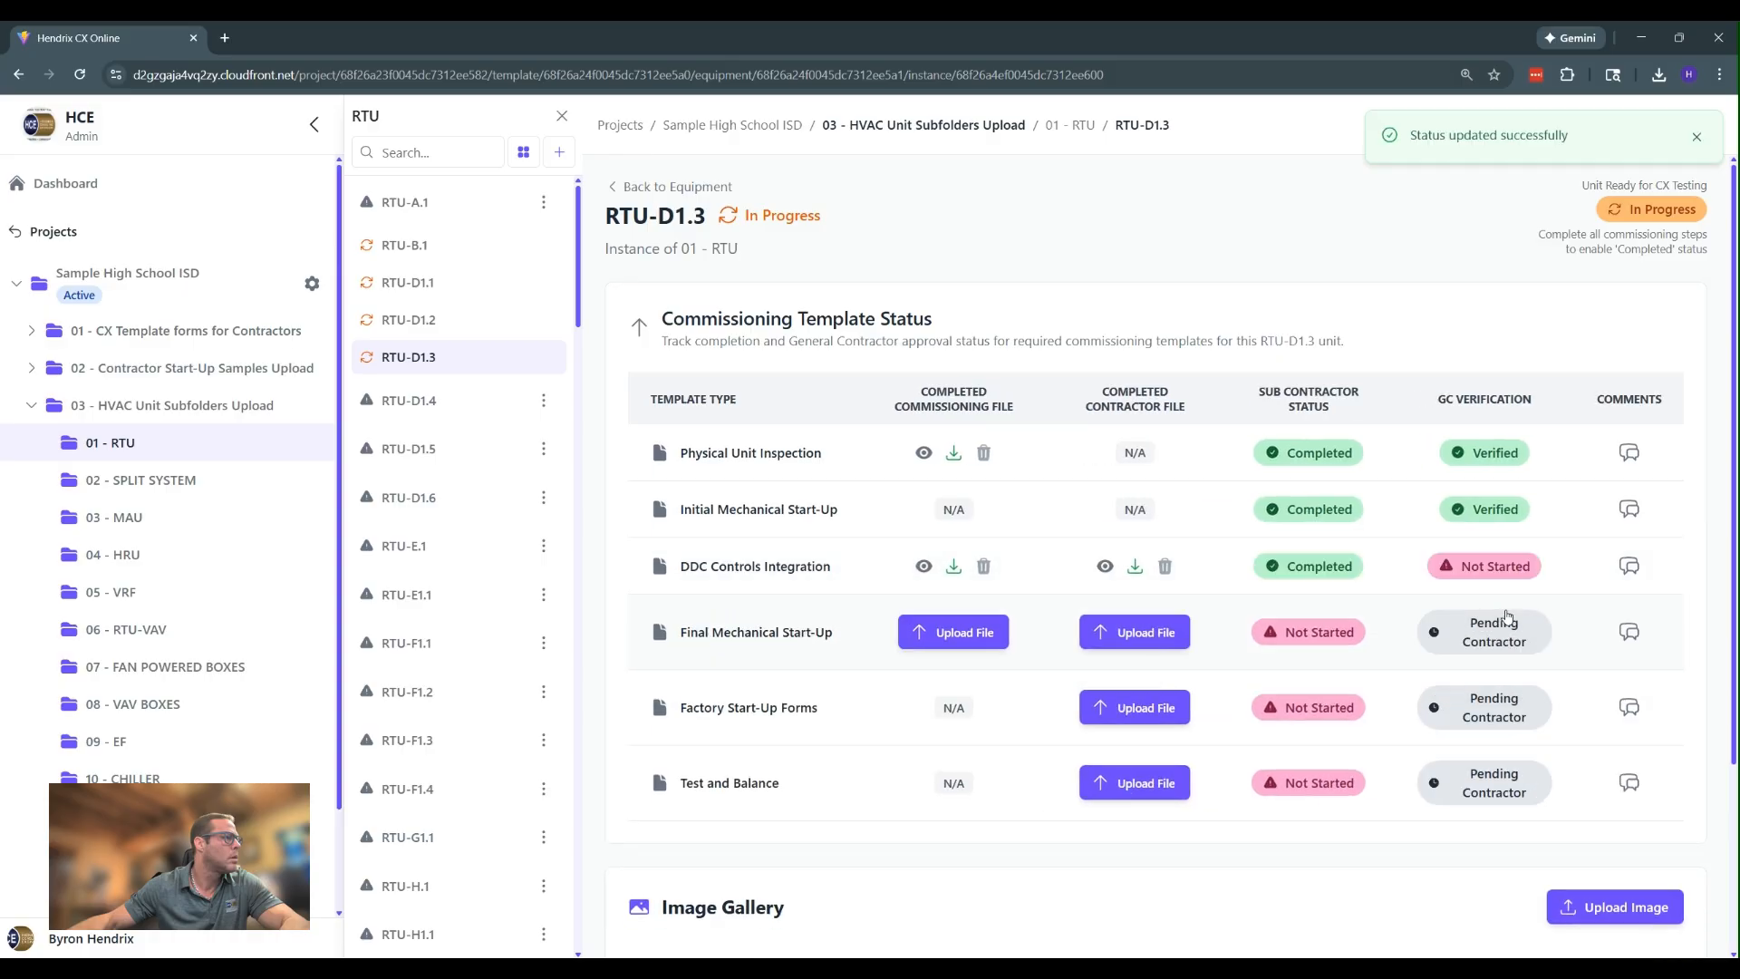
Upload "03 1M.1 - HCE - Mechanical START UP - RTU-D1.3.pdf" as the completed commissioning file for Final Mechanical Start-Up
{"action": "left_click", "coordinate": [958, 634]}
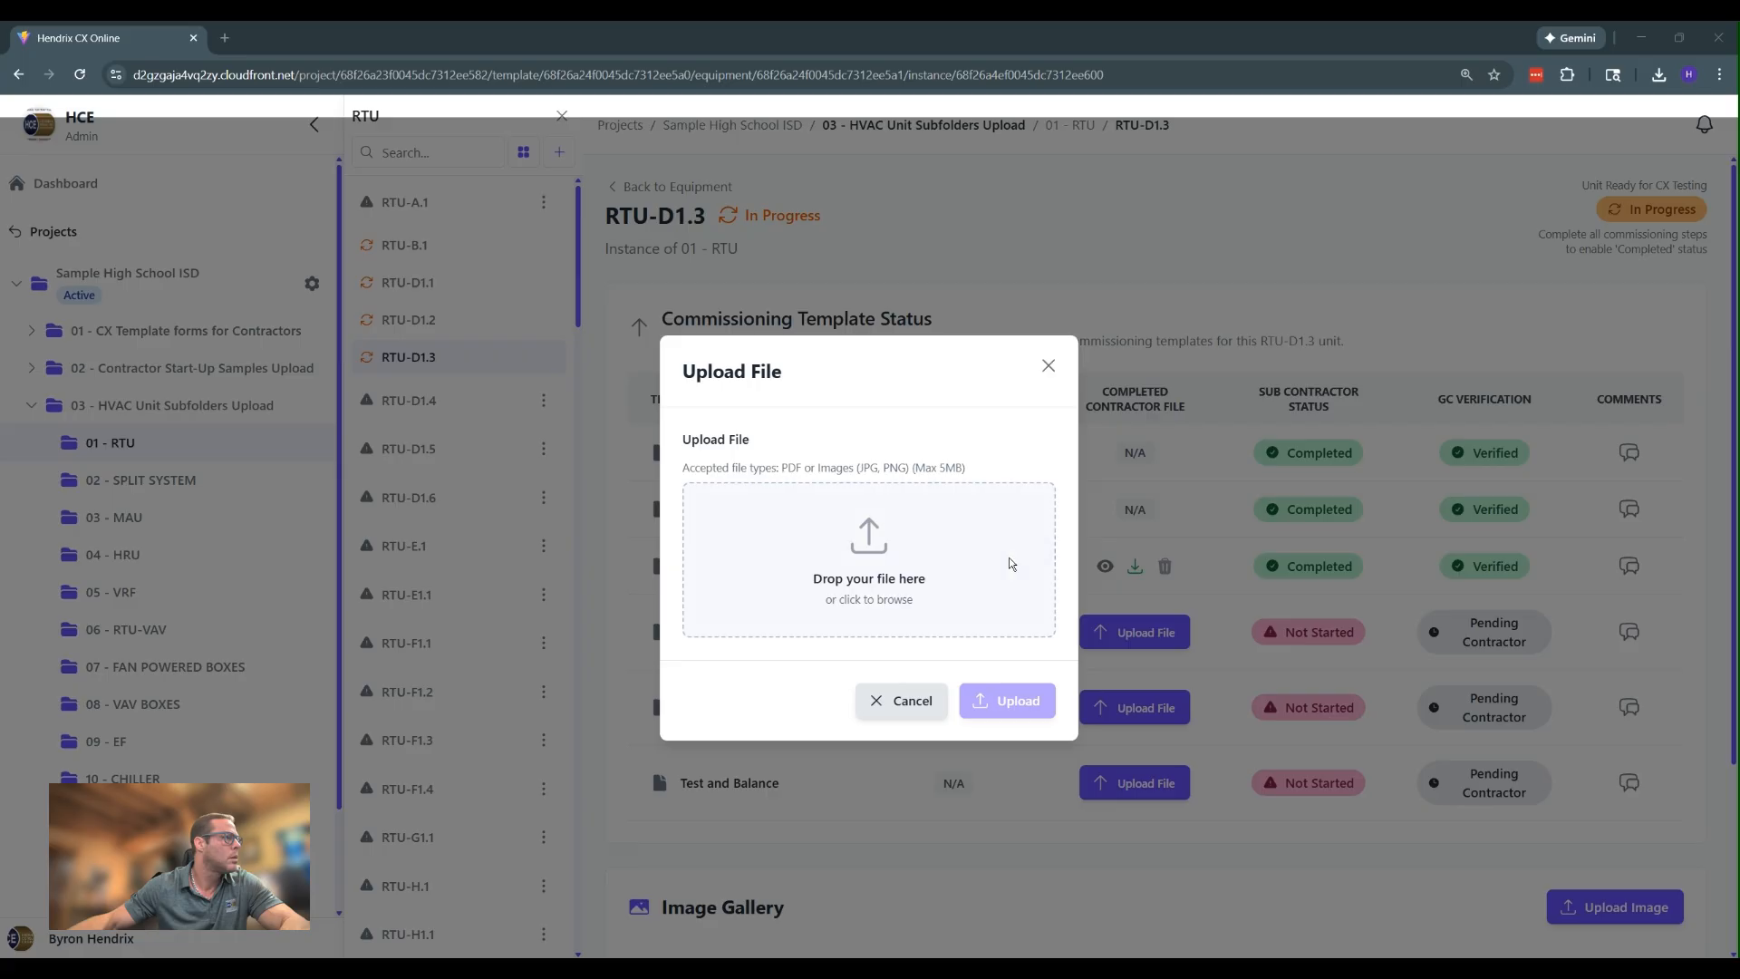
{"action": "left_click", "coordinate": [898, 595]}
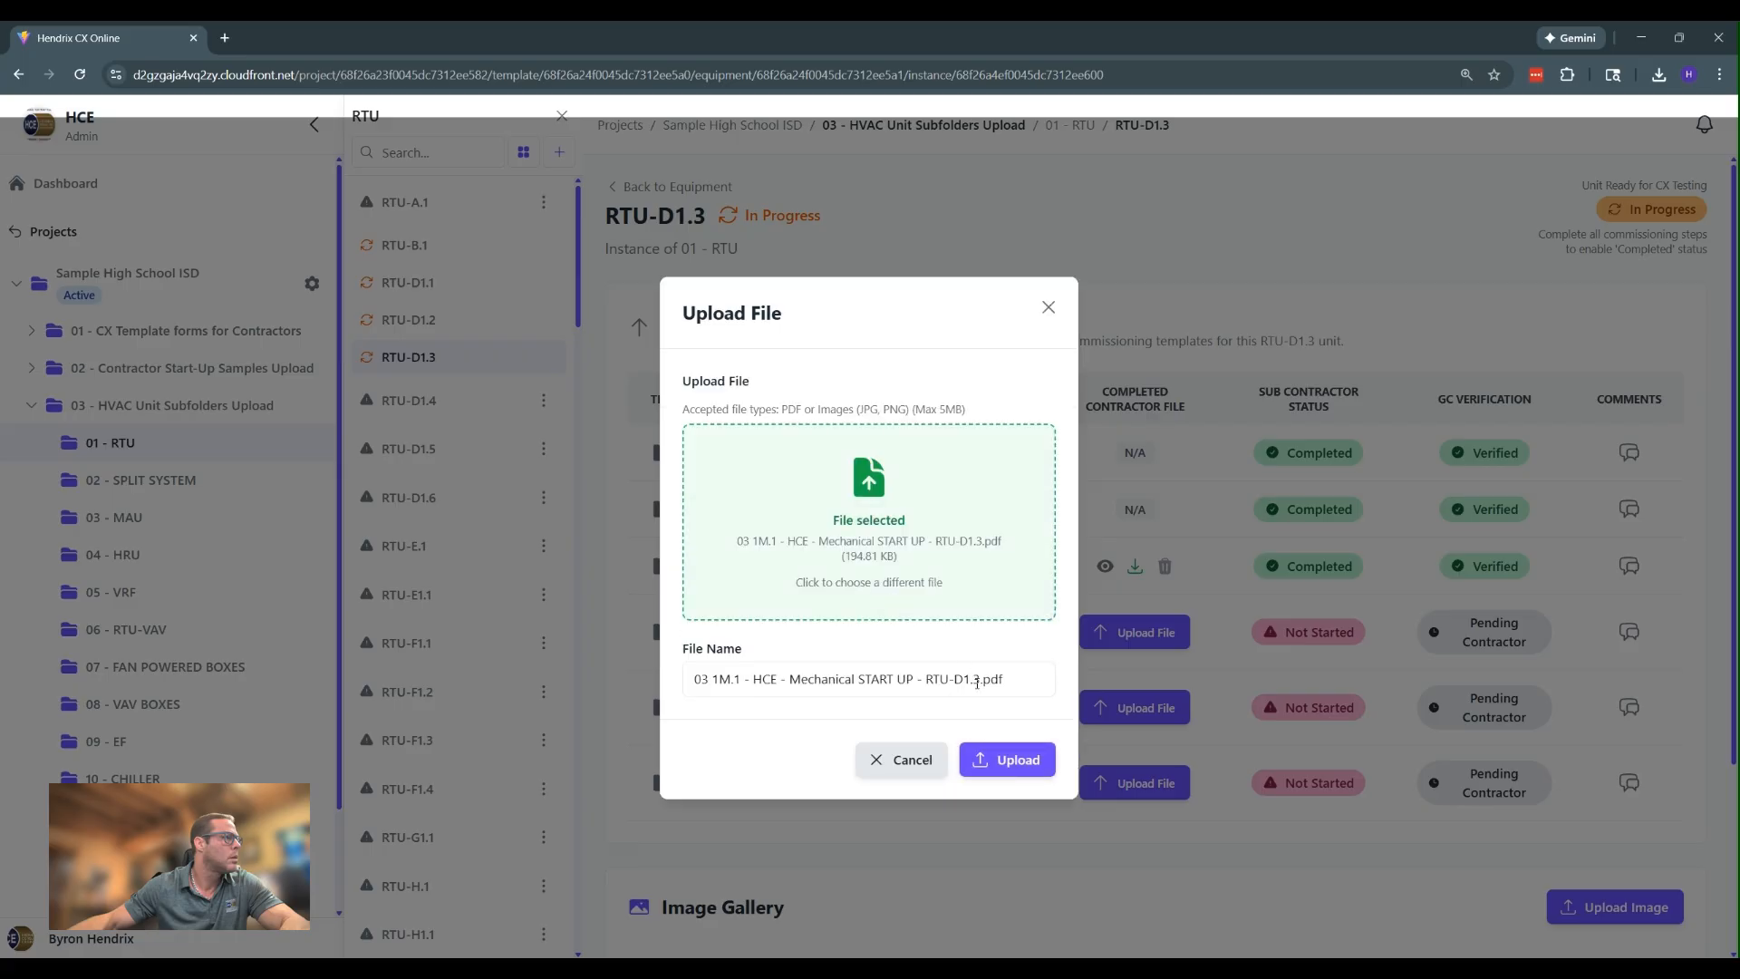
{"action": "left_click", "coordinate": [992, 761]}
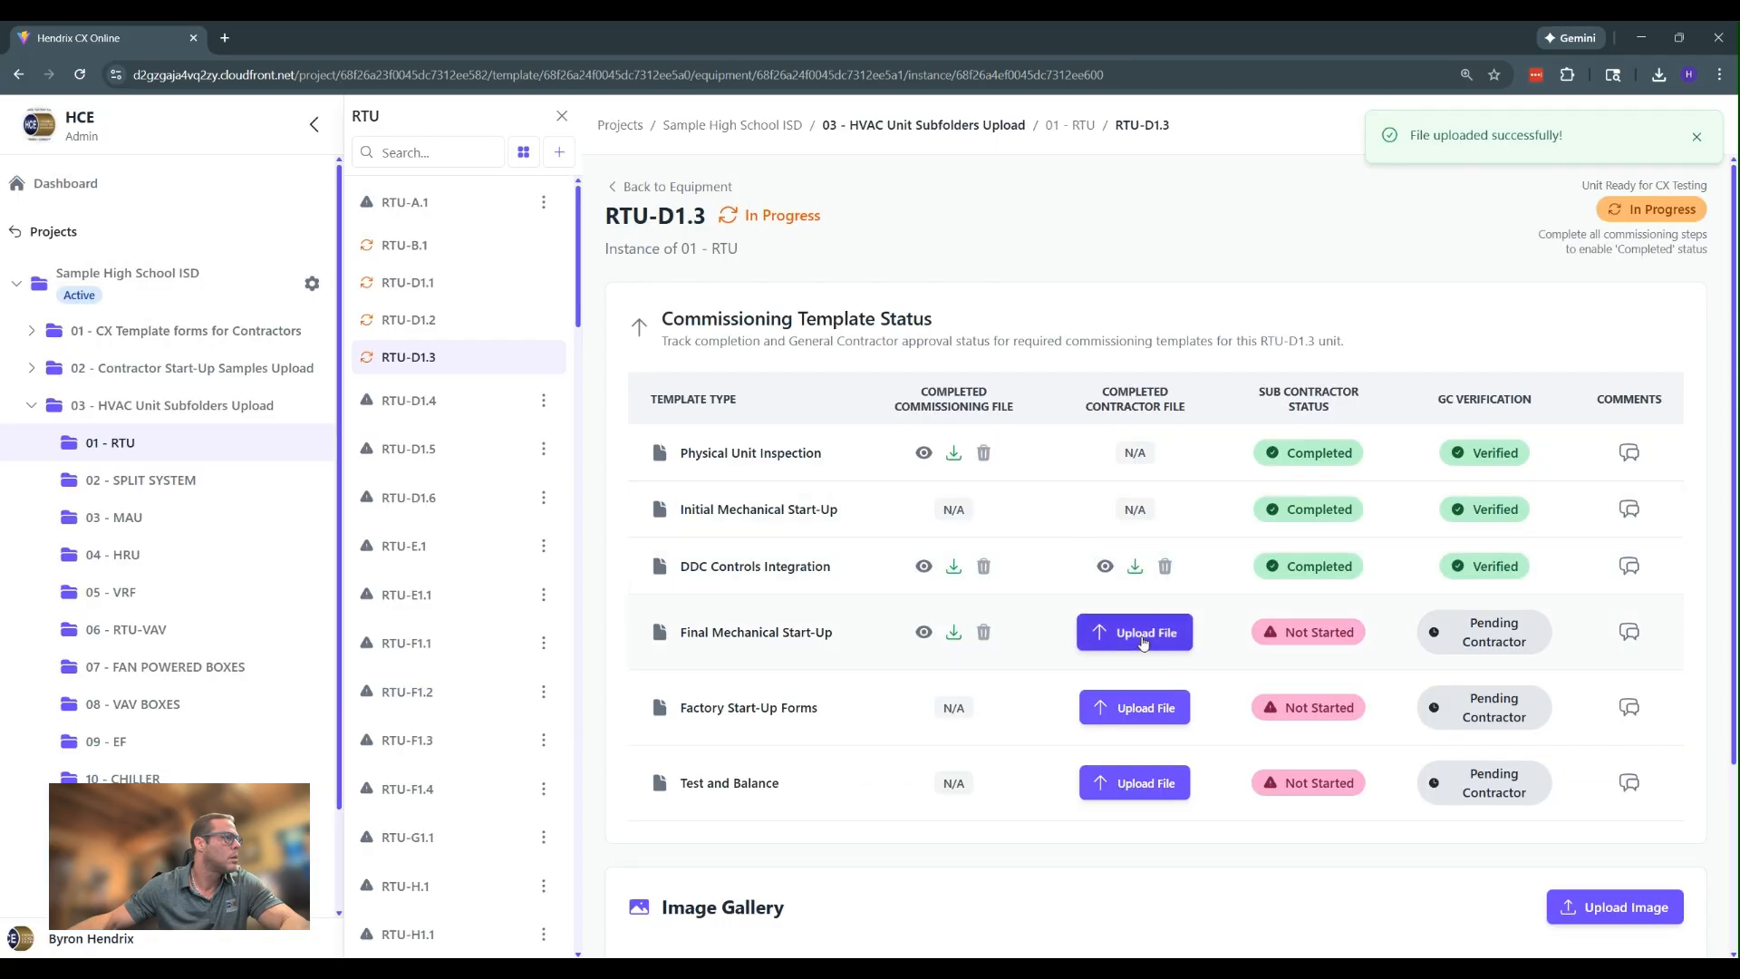
Upload "03A CONTRACTOR Mechanical START UP - RTU-D1.3.pdf" as the completed contractor file for Final Mechanical Start-Up
{"action": "left_click", "coordinate": [954, 632]}
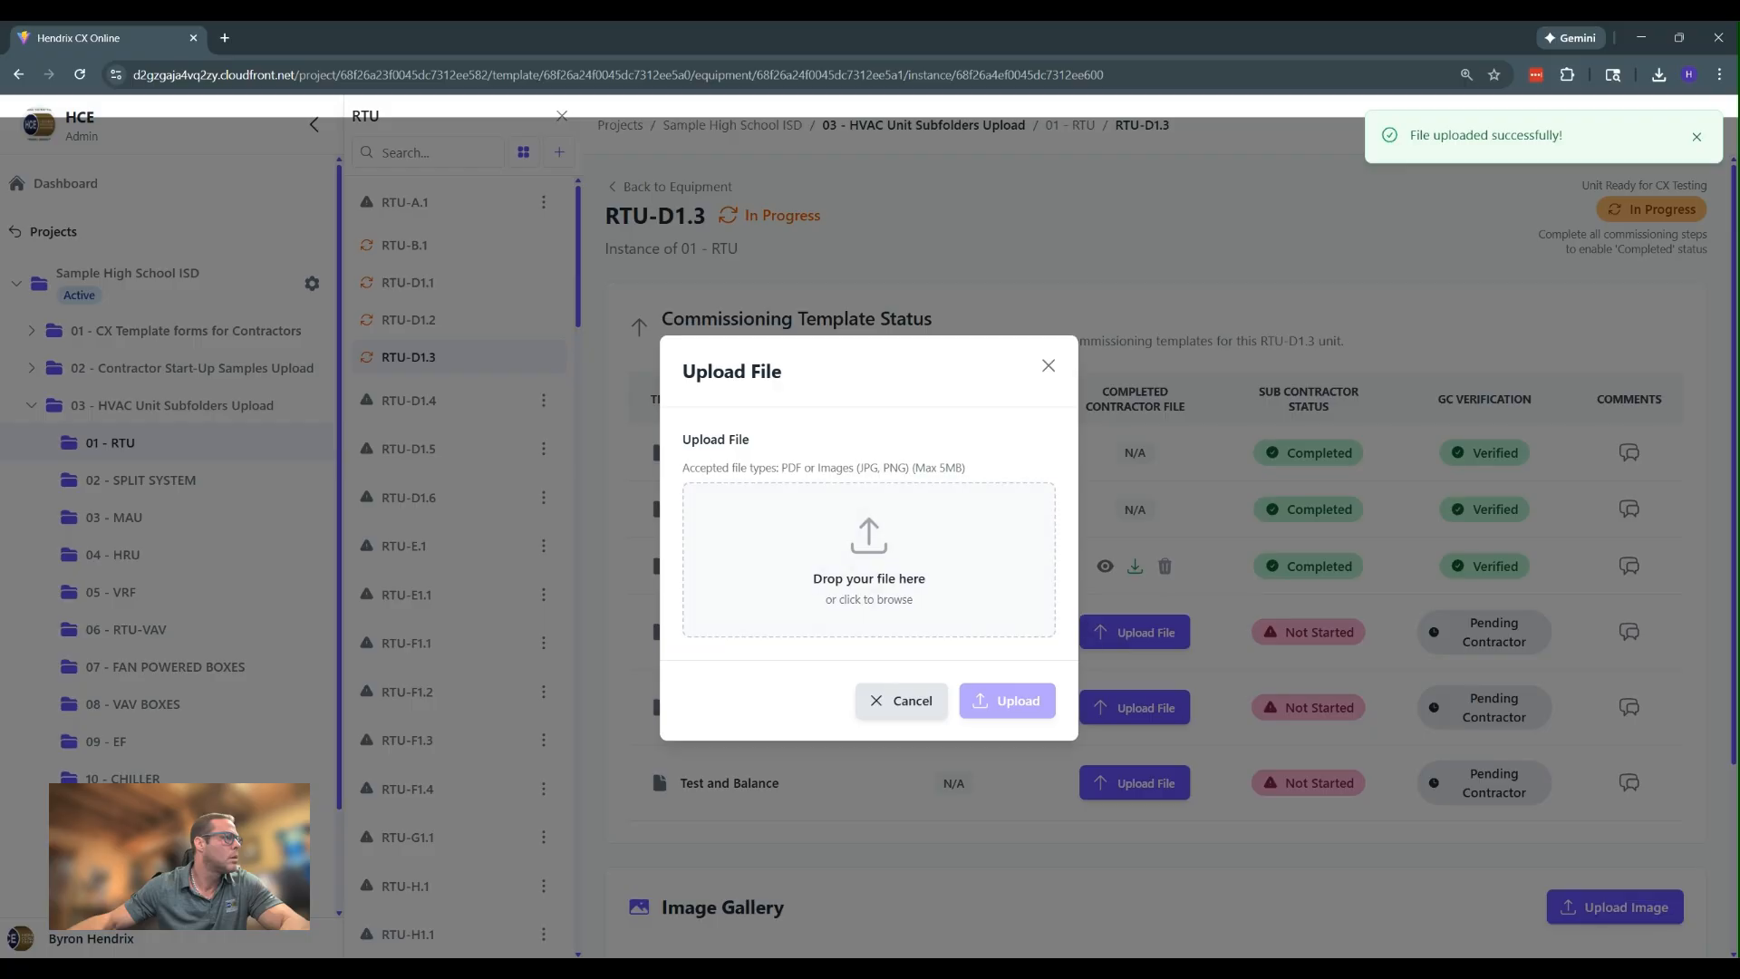
{"action": "left_click", "coordinate": [874, 585]}
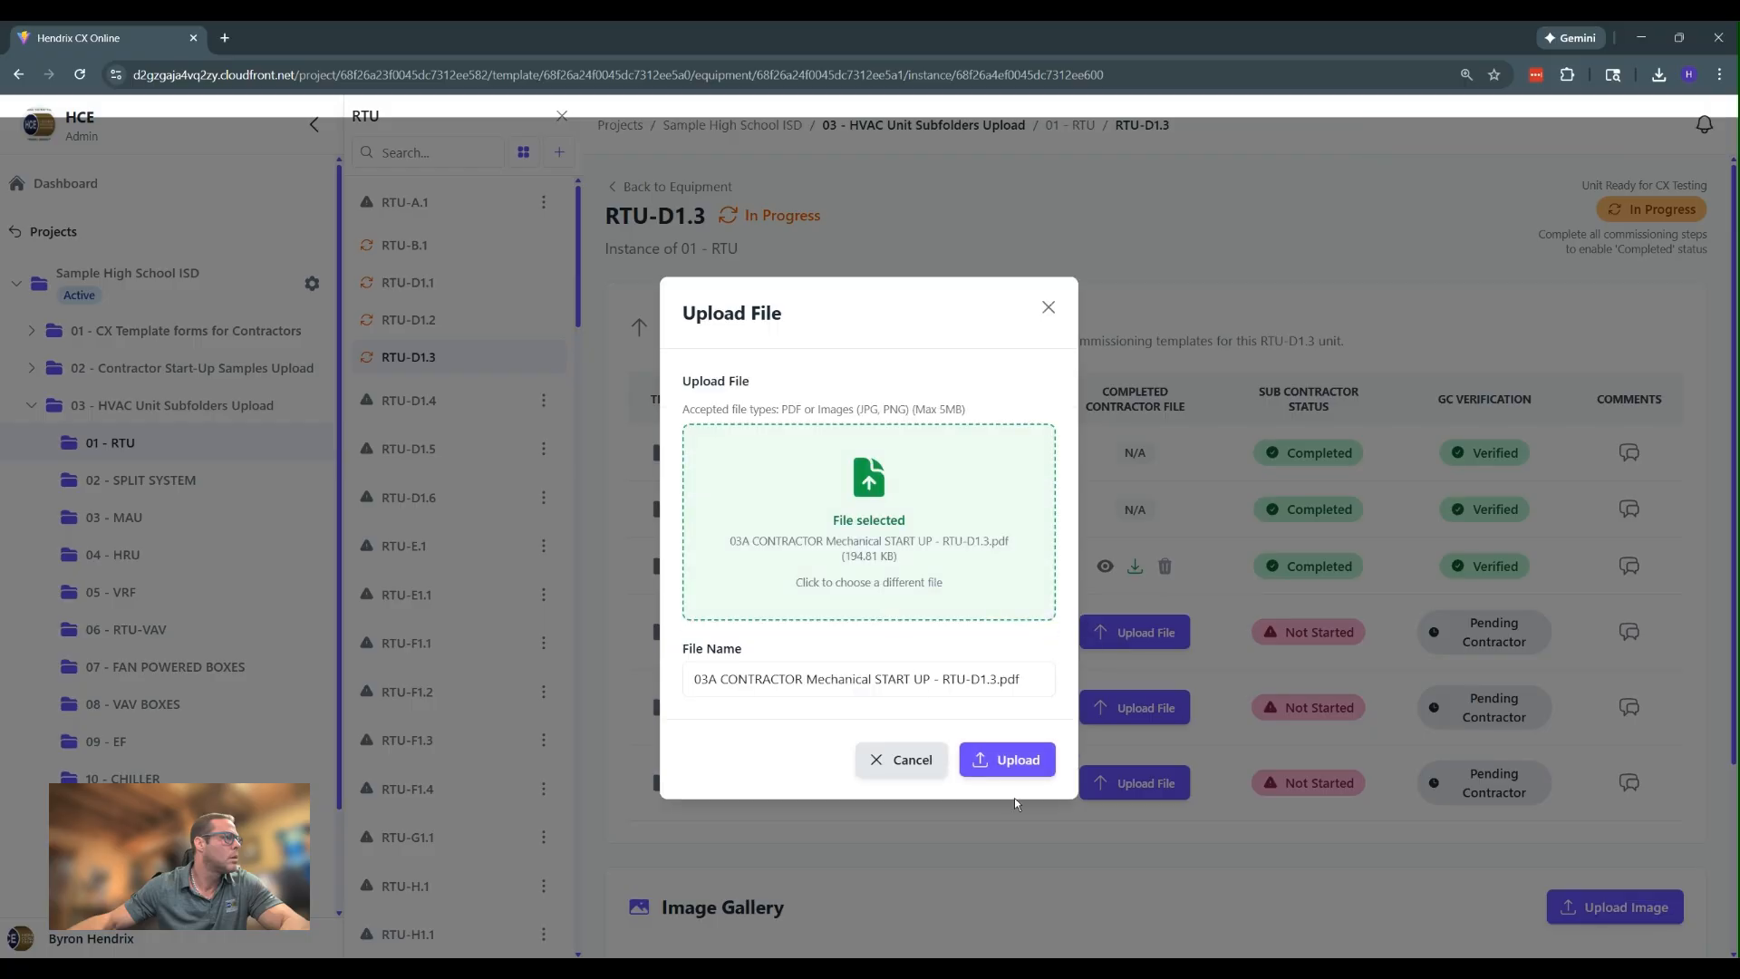
{"action": "left_click", "coordinate": [1023, 760]}
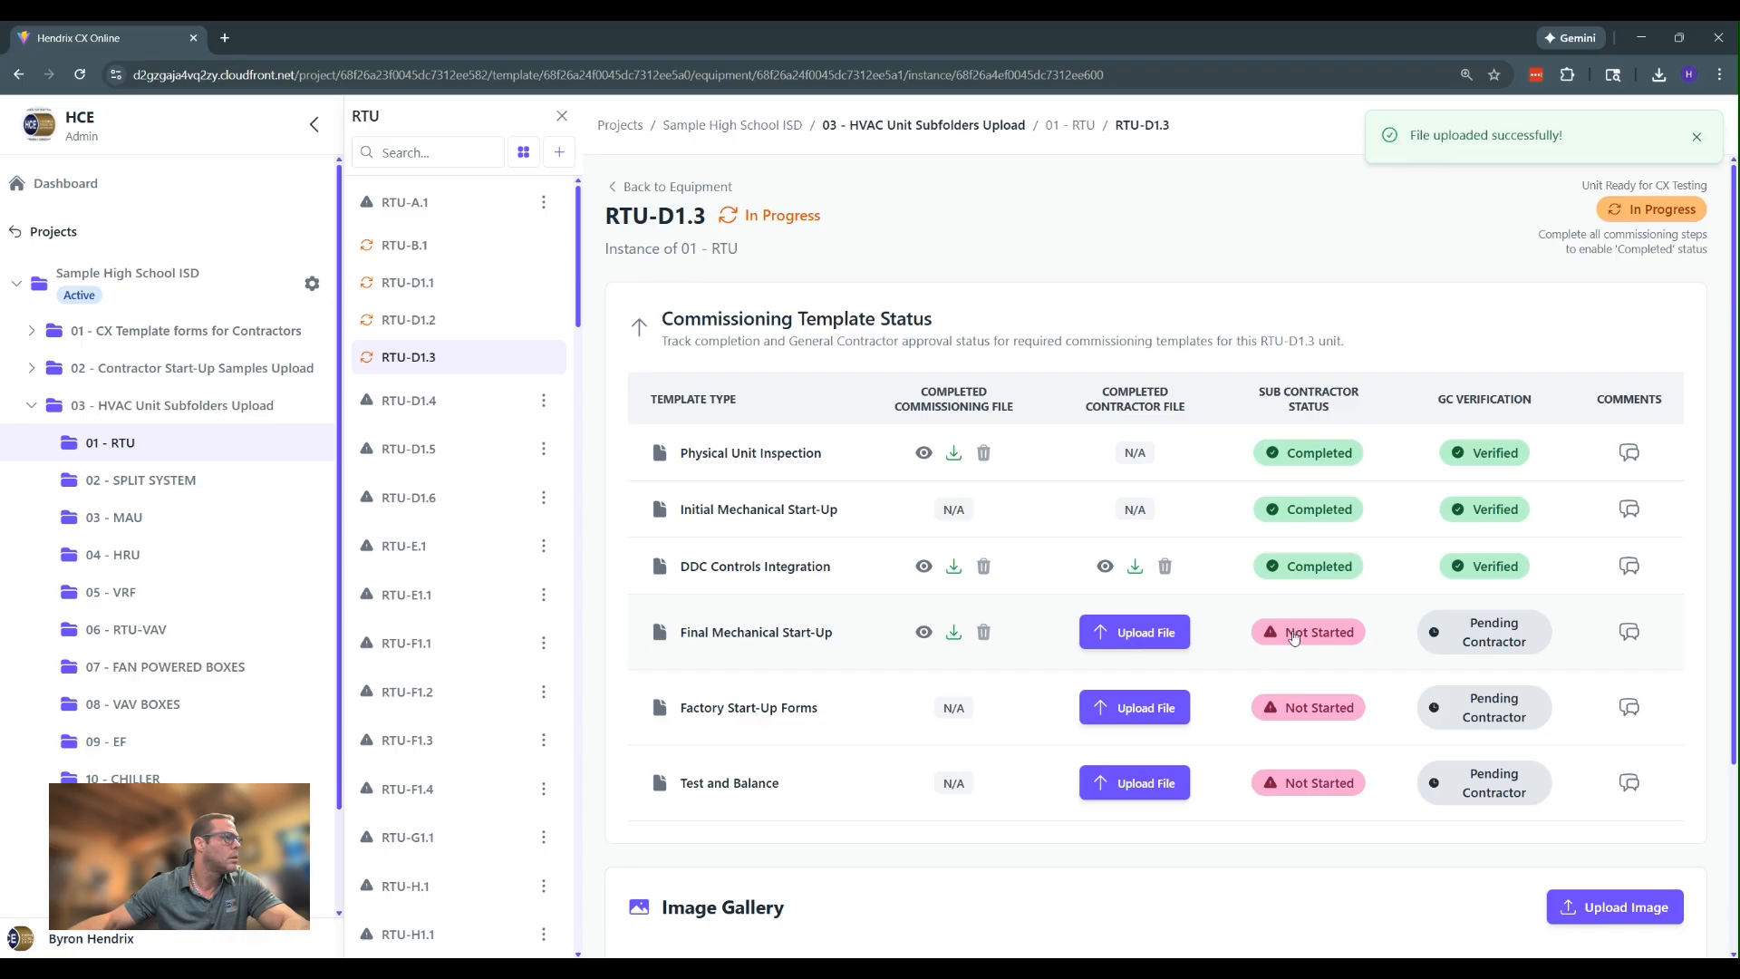
Set the Final Mechanical Start-Up's sub contractor status to Completed and its GC verification to Verified
{"action": "left_click", "coordinate": [1332, 634]}
{"action": "left_click", "coordinate": [1303, 644]}
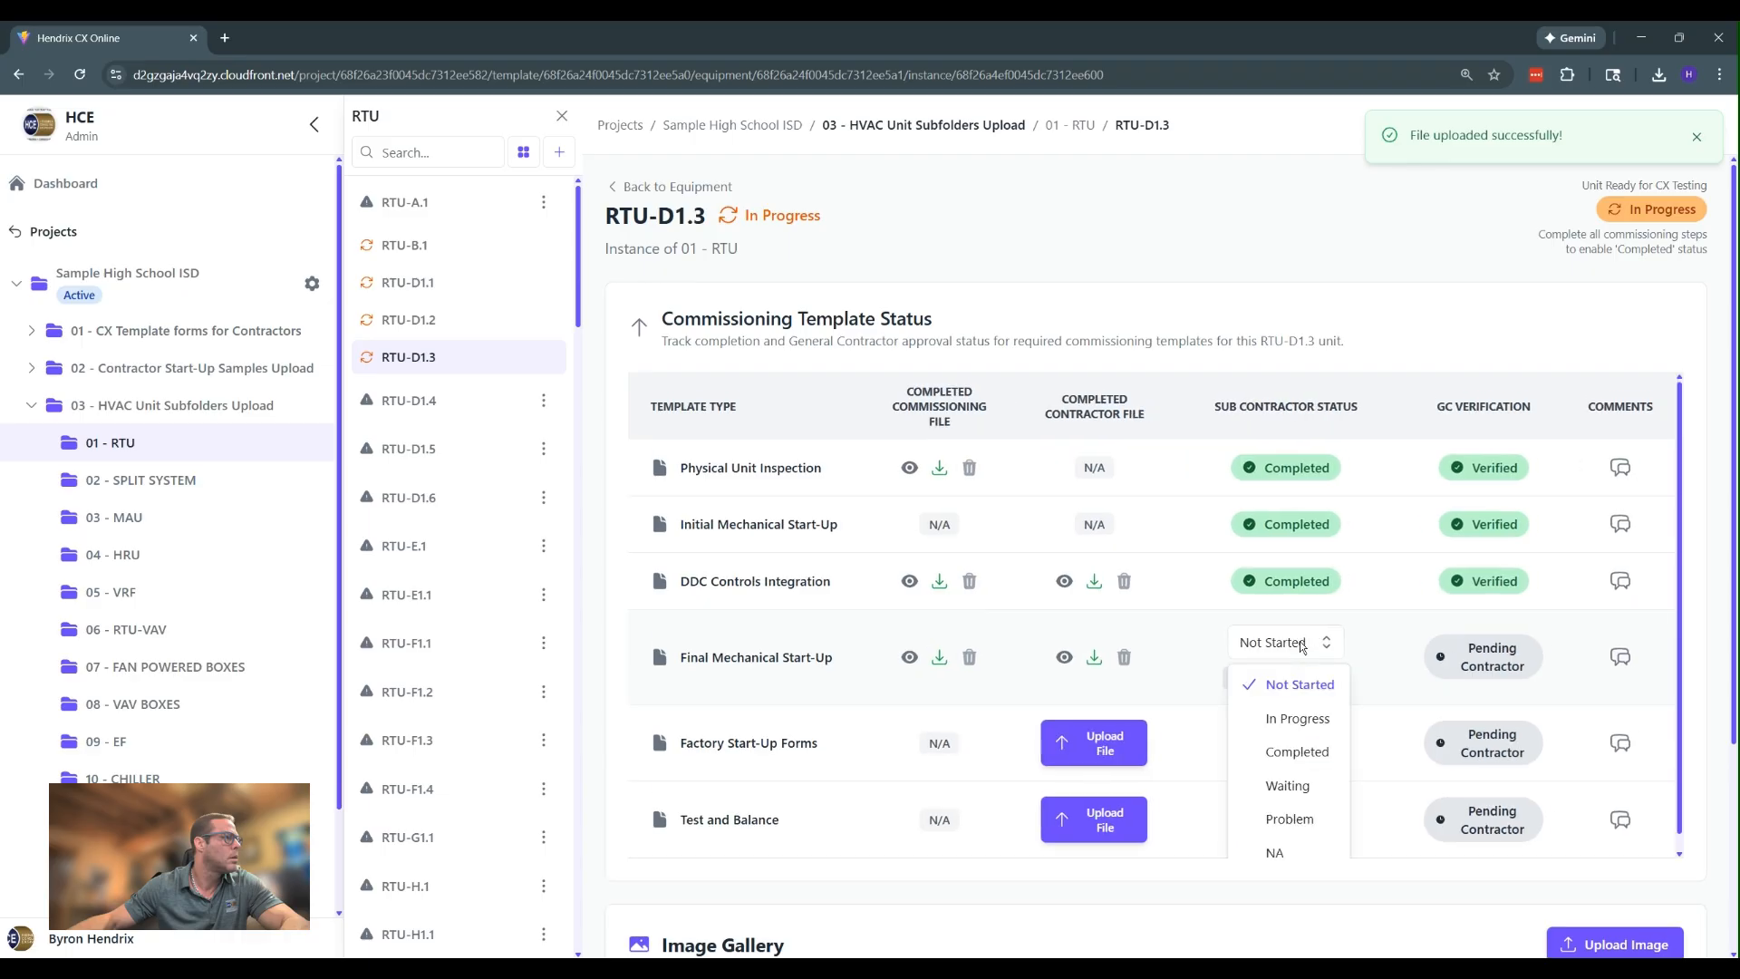
{"action": "left_click", "coordinate": [1305, 758]}
{"action": "left_click", "coordinate": [1337, 679]}
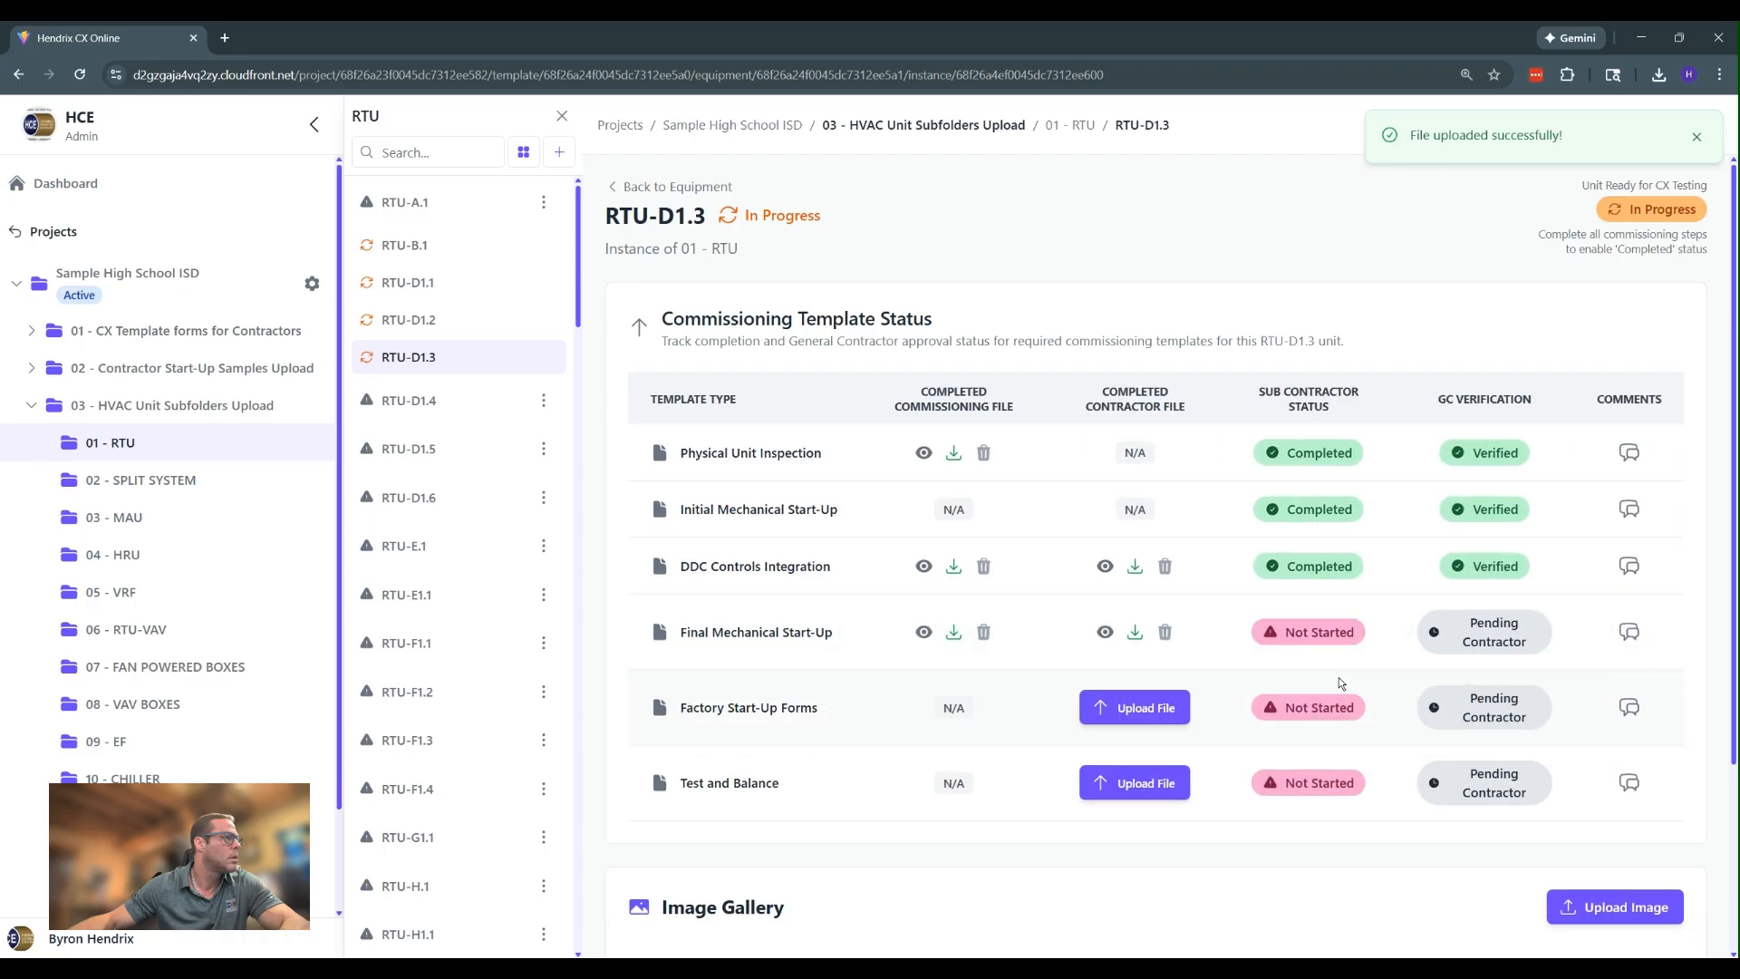
{"action": "left_click", "coordinate": [1487, 627]}
{"action": "left_click", "coordinate": [1487, 627]}
{"action": "left_click", "coordinate": [1472, 708]}
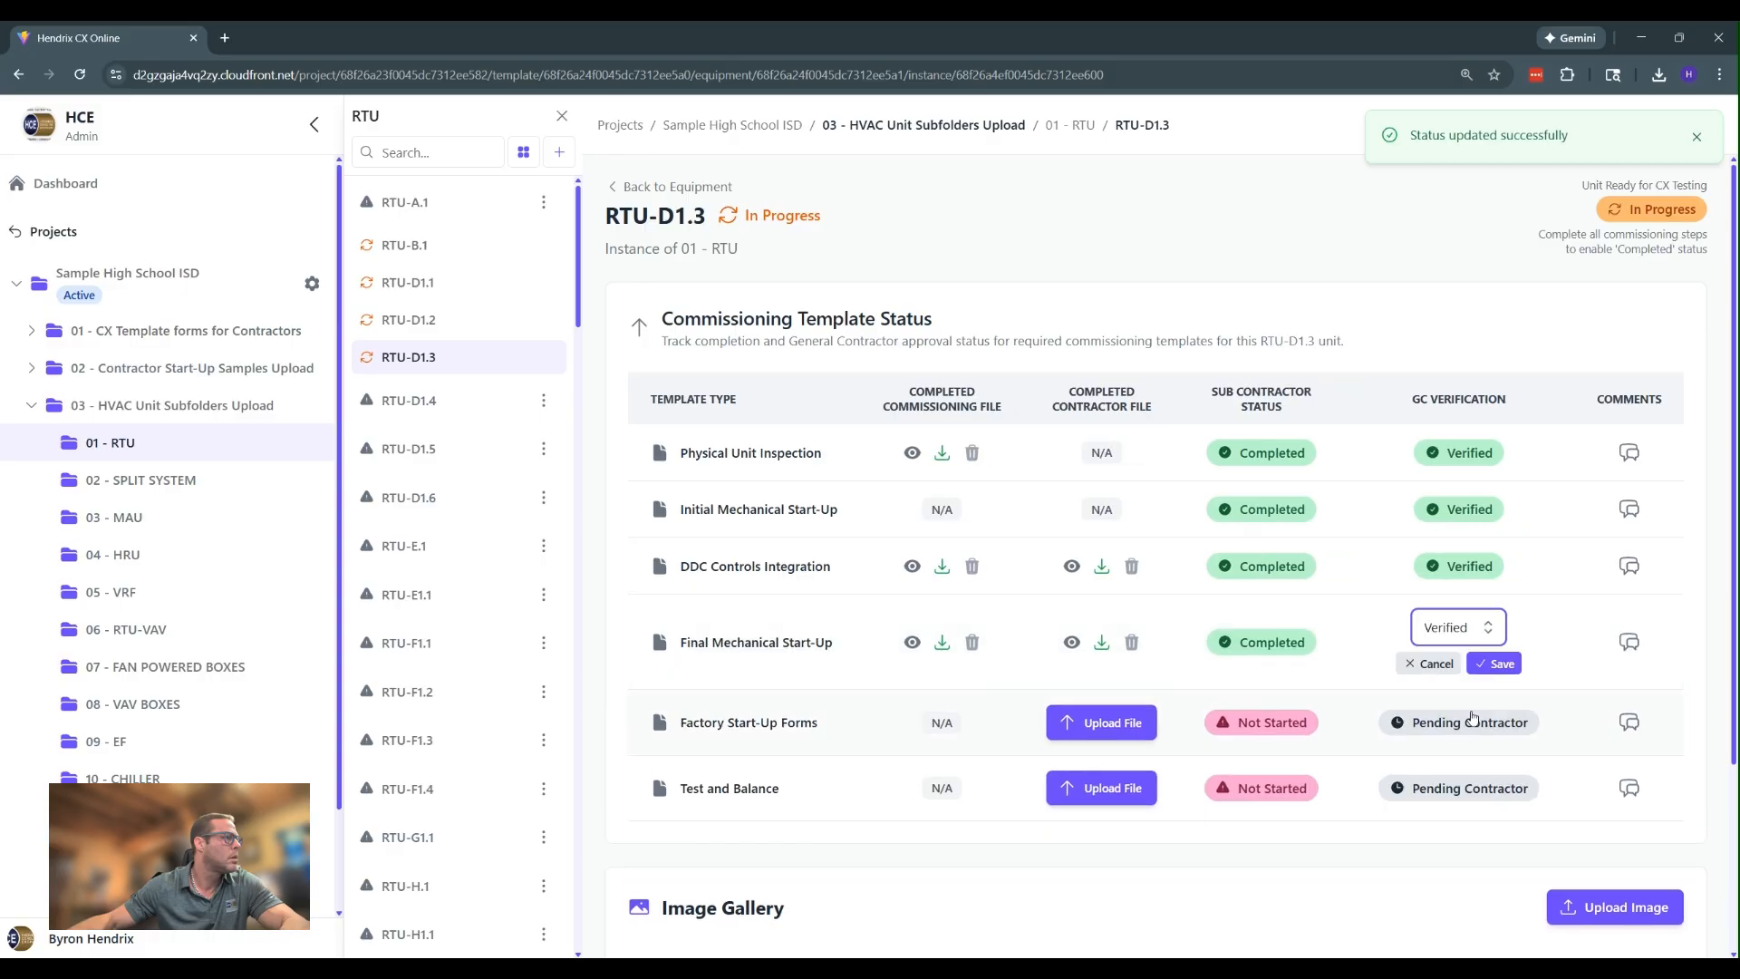
{"action": "left_click", "coordinate": [1497, 663]}
Upload "04 FACTORY START UP - RTU-D1.3 - Copy.pdf" as the completed contractor file for Factory Start-Up Forms
{"action": "left_click", "coordinate": [1122, 696]}
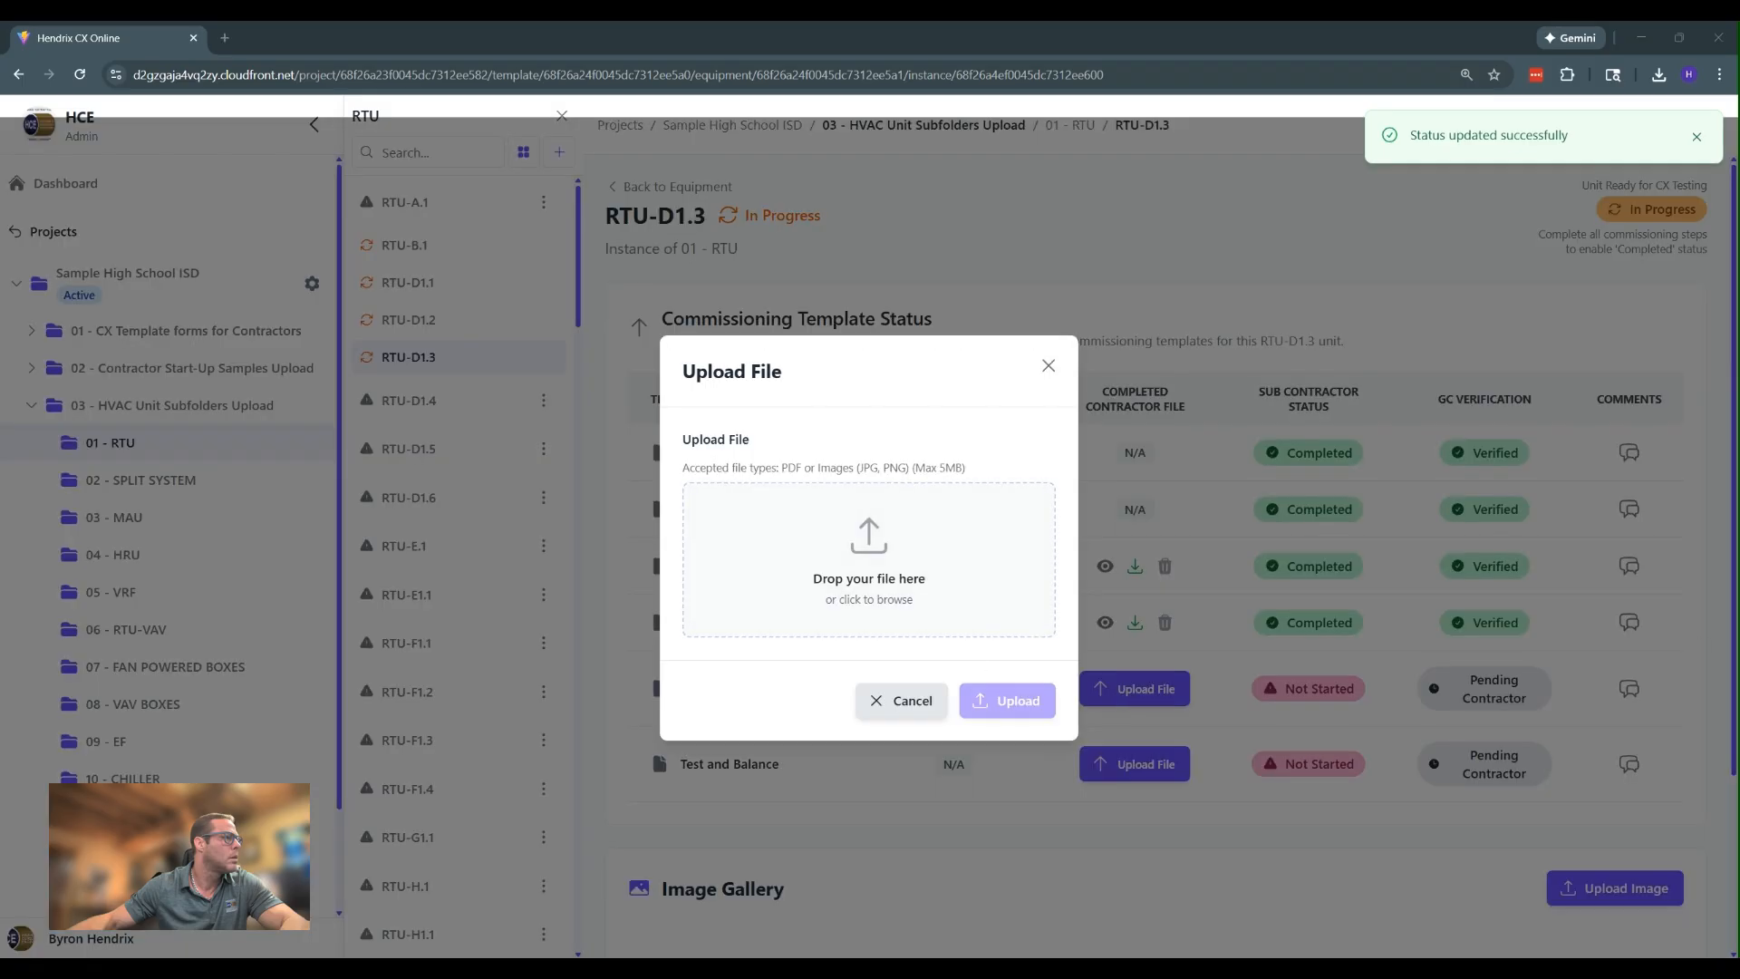
{"action": "left_click_drag", "start_coordinate": [866, 581], "coordinate": [866, 581]}
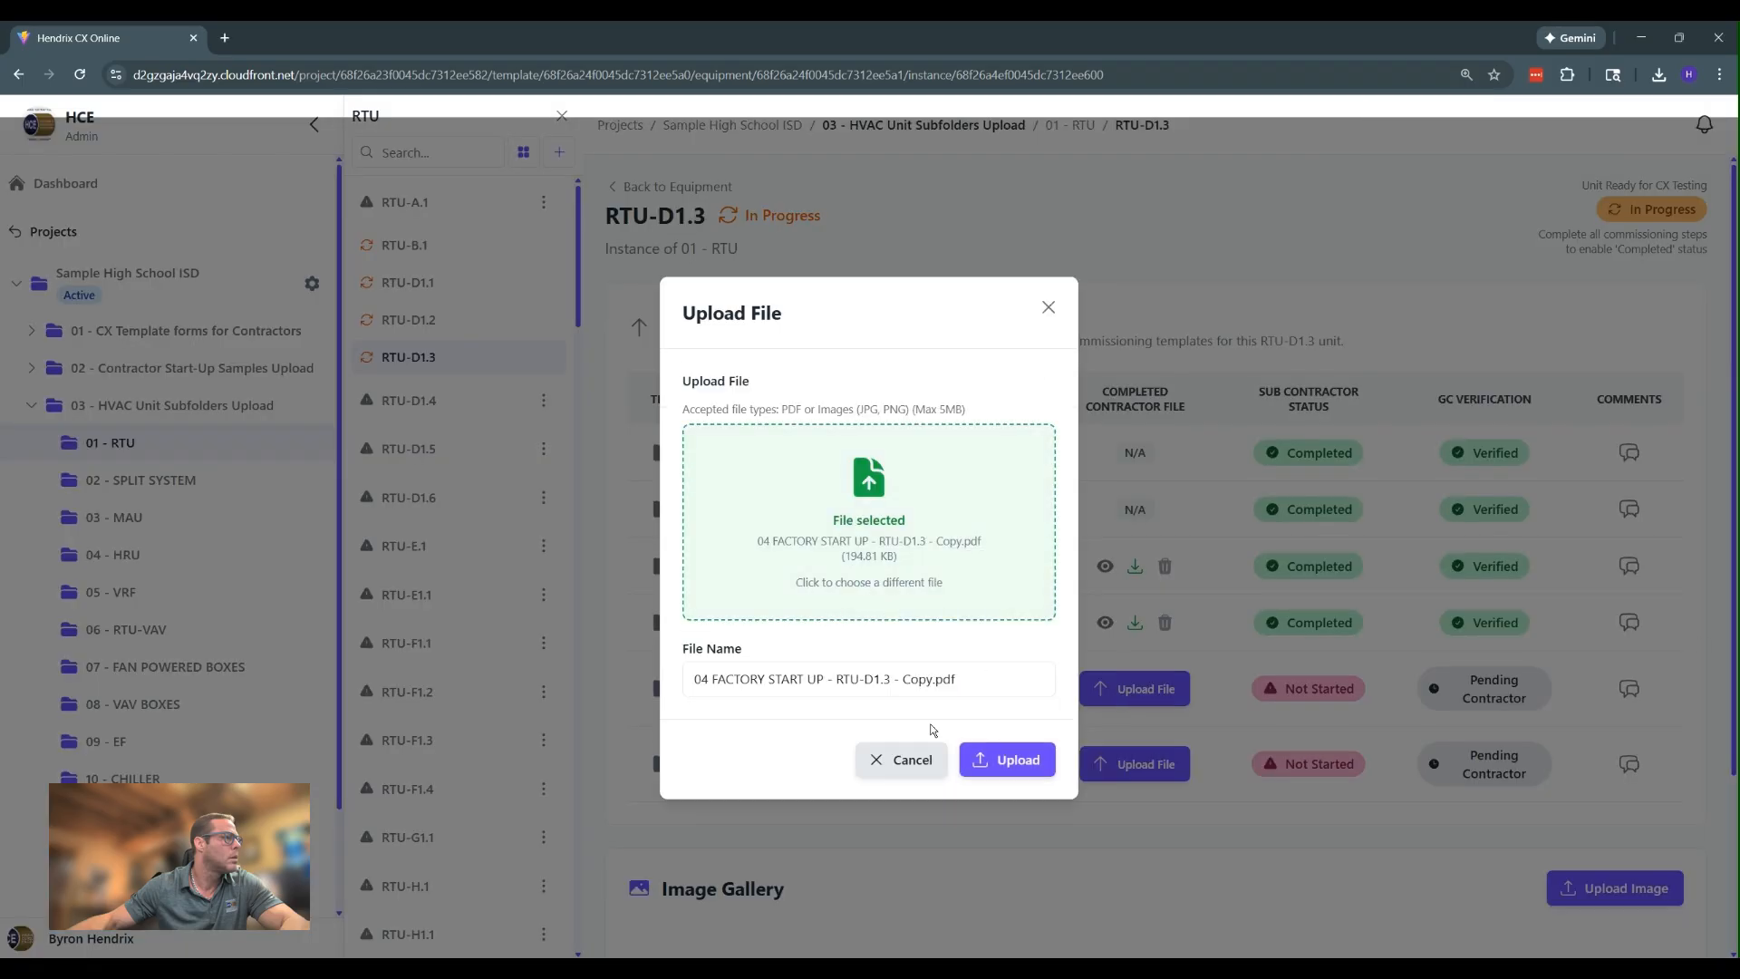
{"action": "left_click", "coordinate": [1008, 767]}
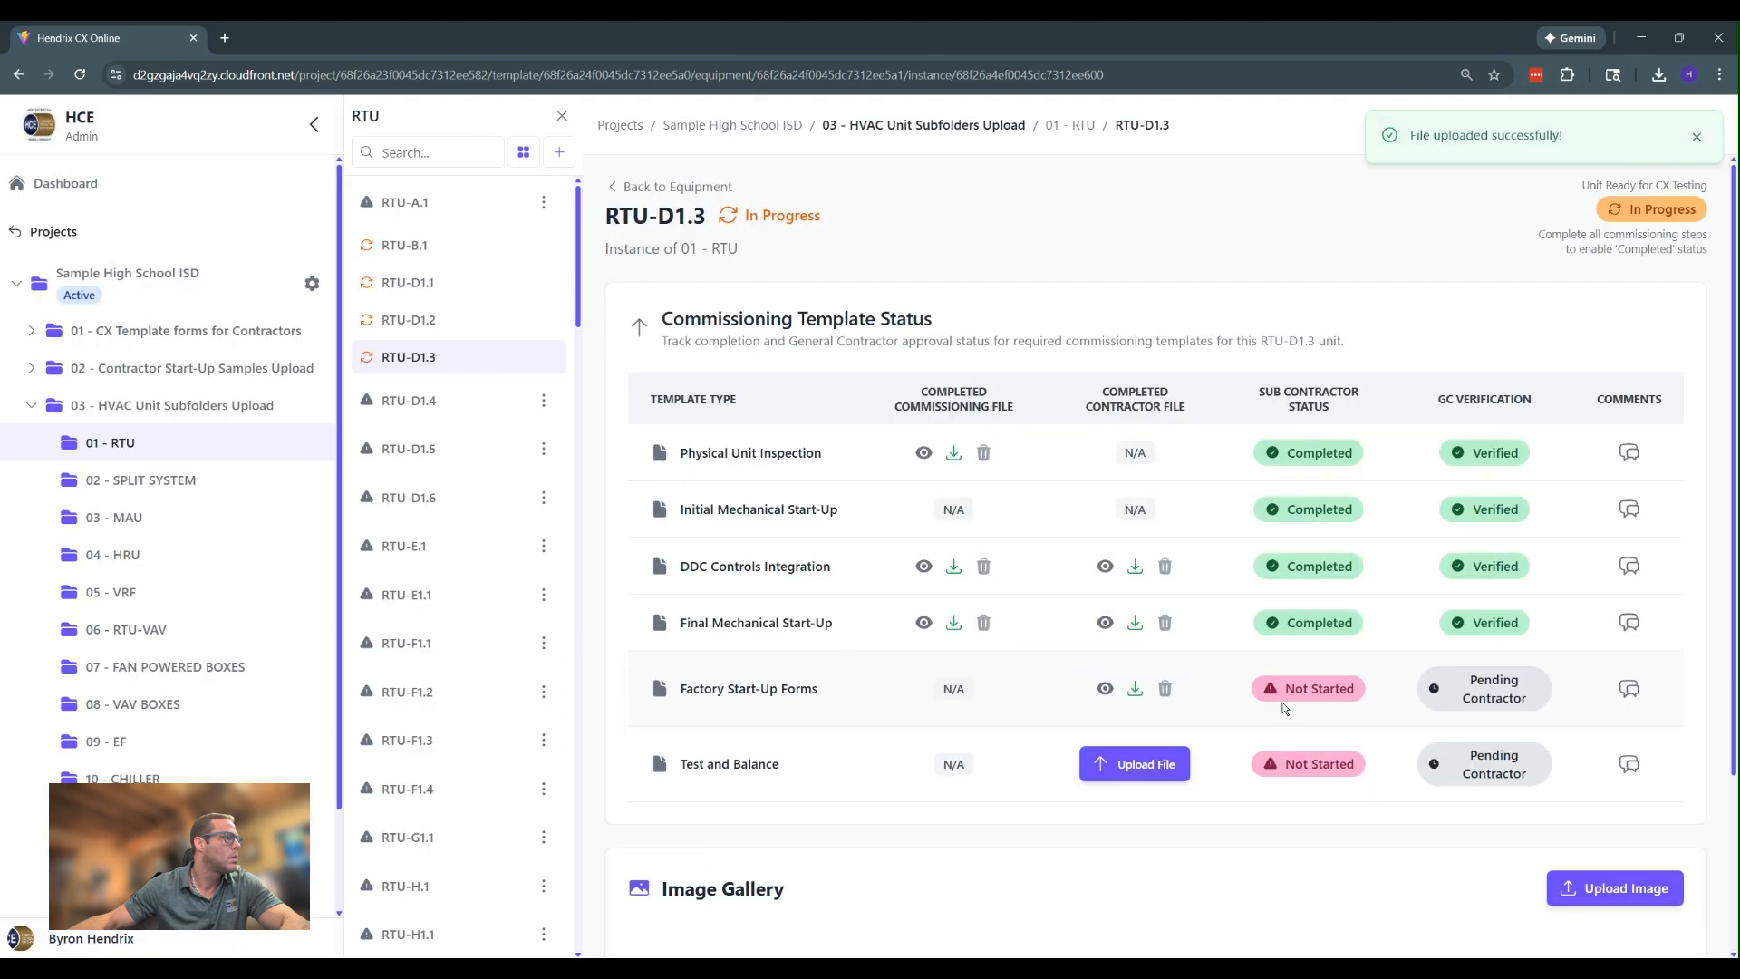
Set the Factory Start-Up Forms' sub contractor status to Completed and their GC verification to Verified
{"action": "left_click", "coordinate": [1333, 696]}
{"action": "left_click", "coordinate": [1254, 702]}
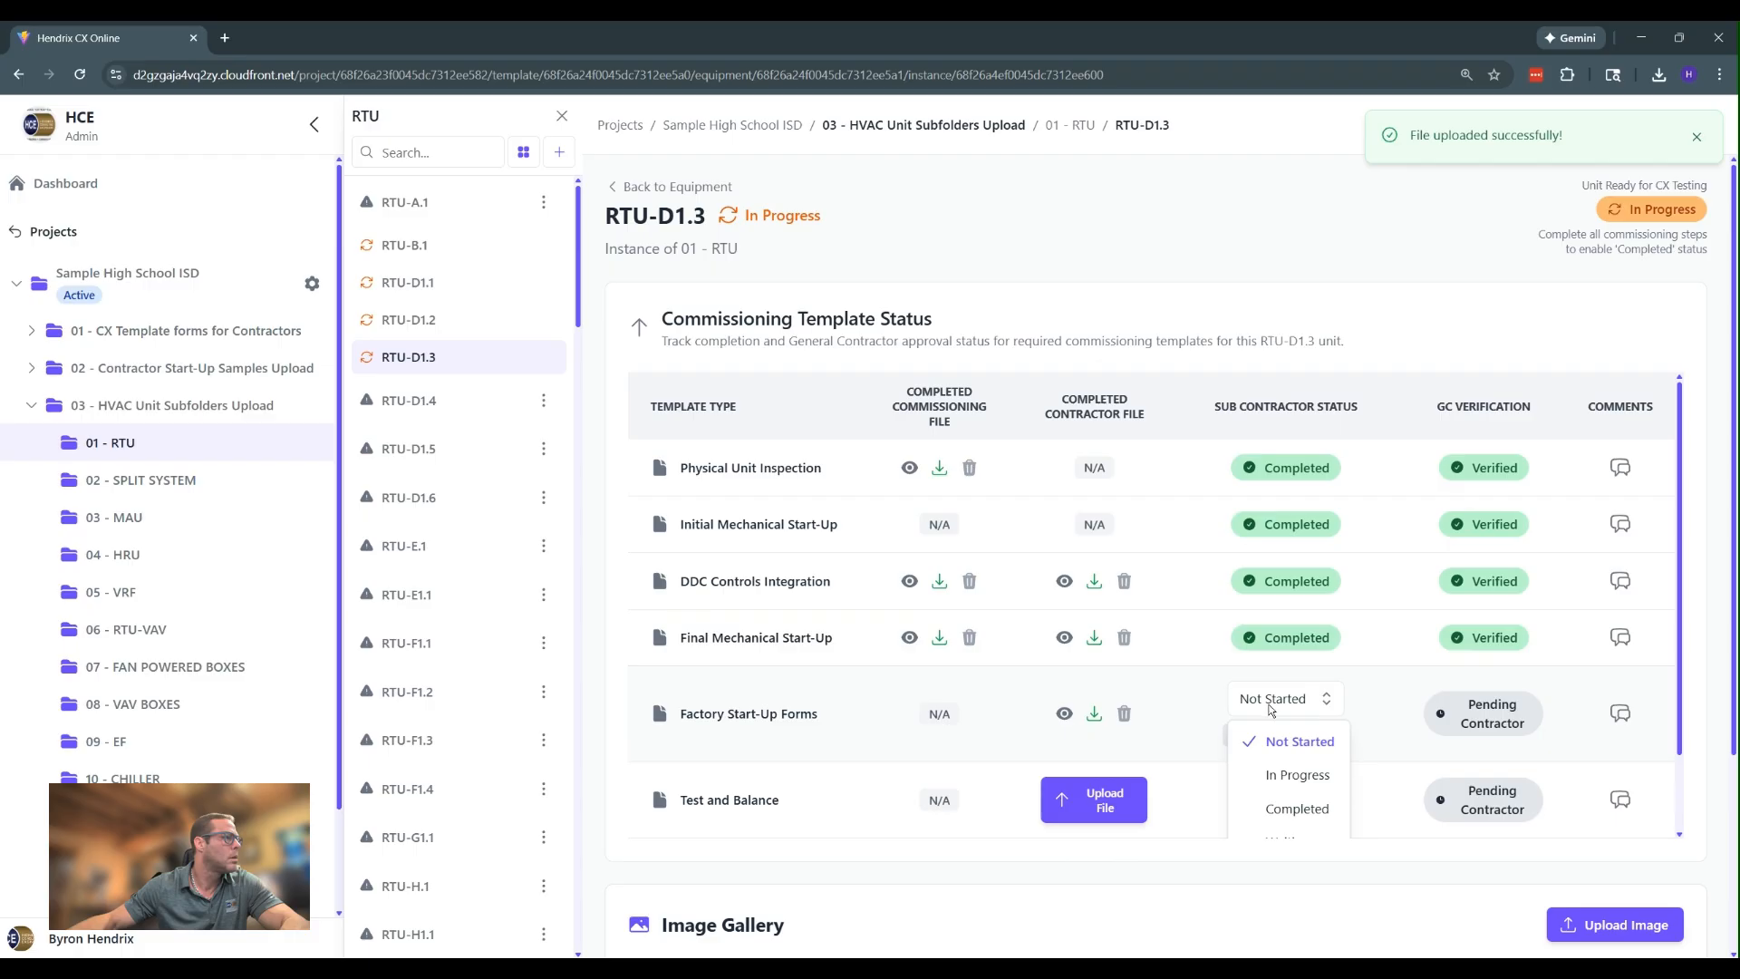
{"action": "left_click", "coordinate": [1278, 811]}
{"action": "left_click", "coordinate": [1333, 736]}
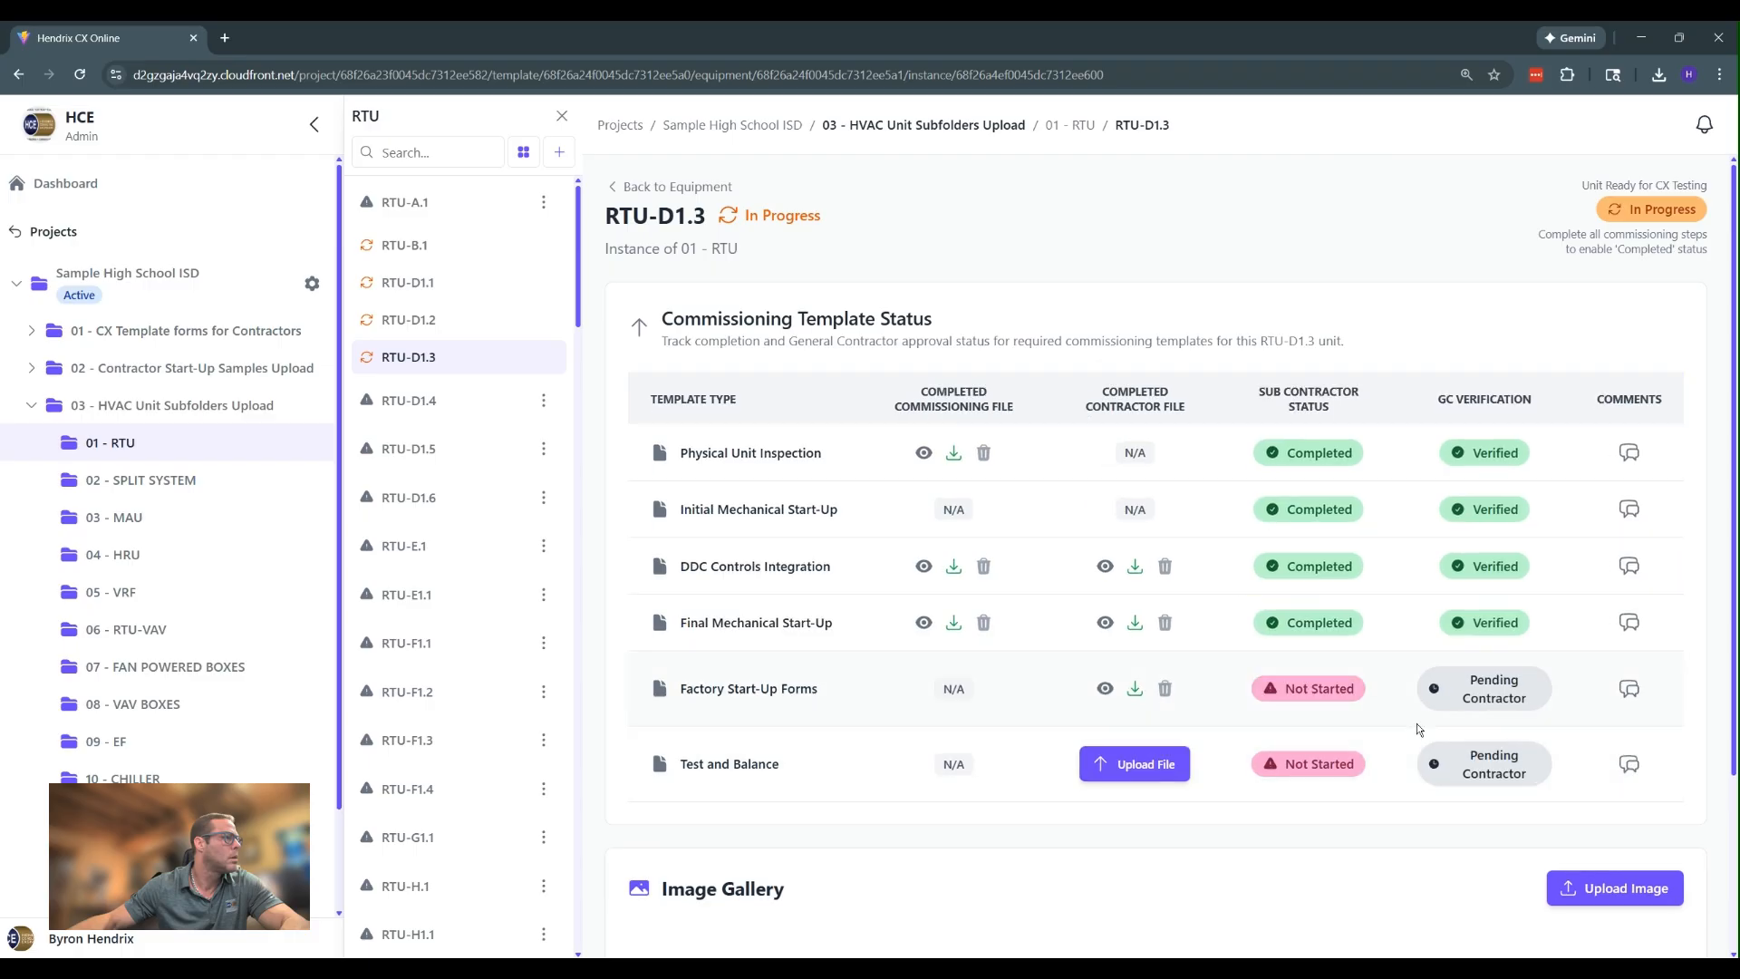
{"action": "left_click", "coordinate": [1488, 683]}
{"action": "left_click", "coordinate": [1482, 685]}
{"action": "left_click", "coordinate": [1446, 759]}
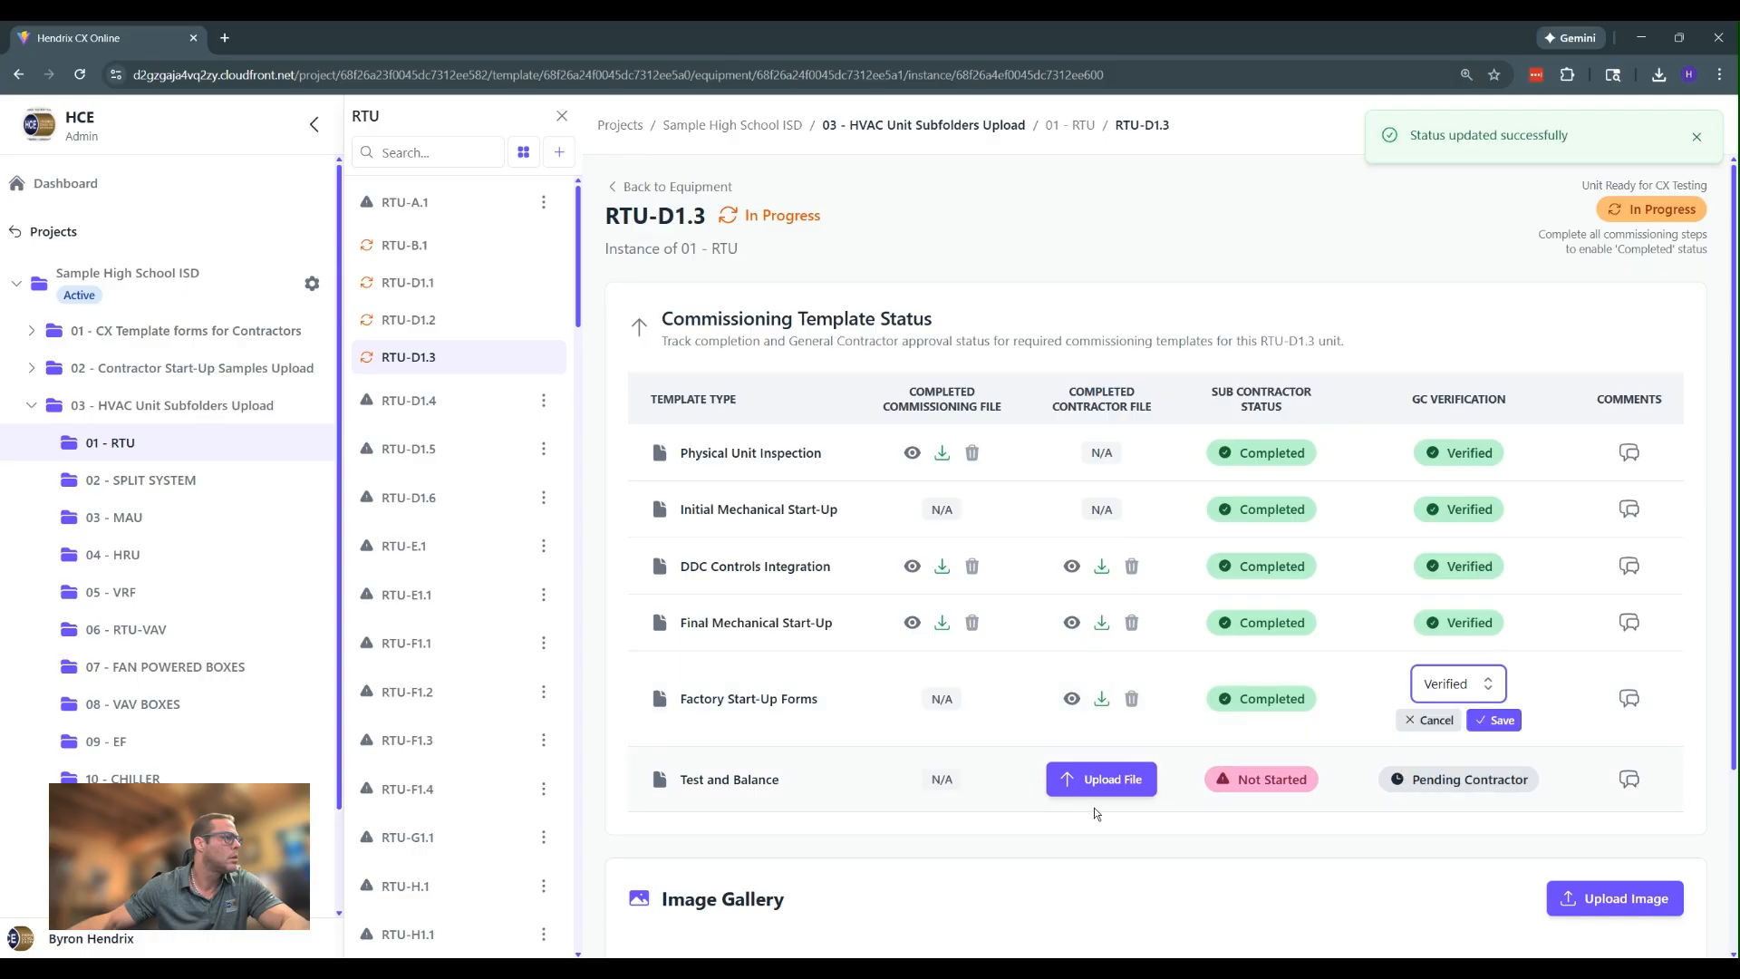
{"action": "scroll", "coordinate": [1078, 771], "scroll_direction": "down", "scroll_amount": 1}
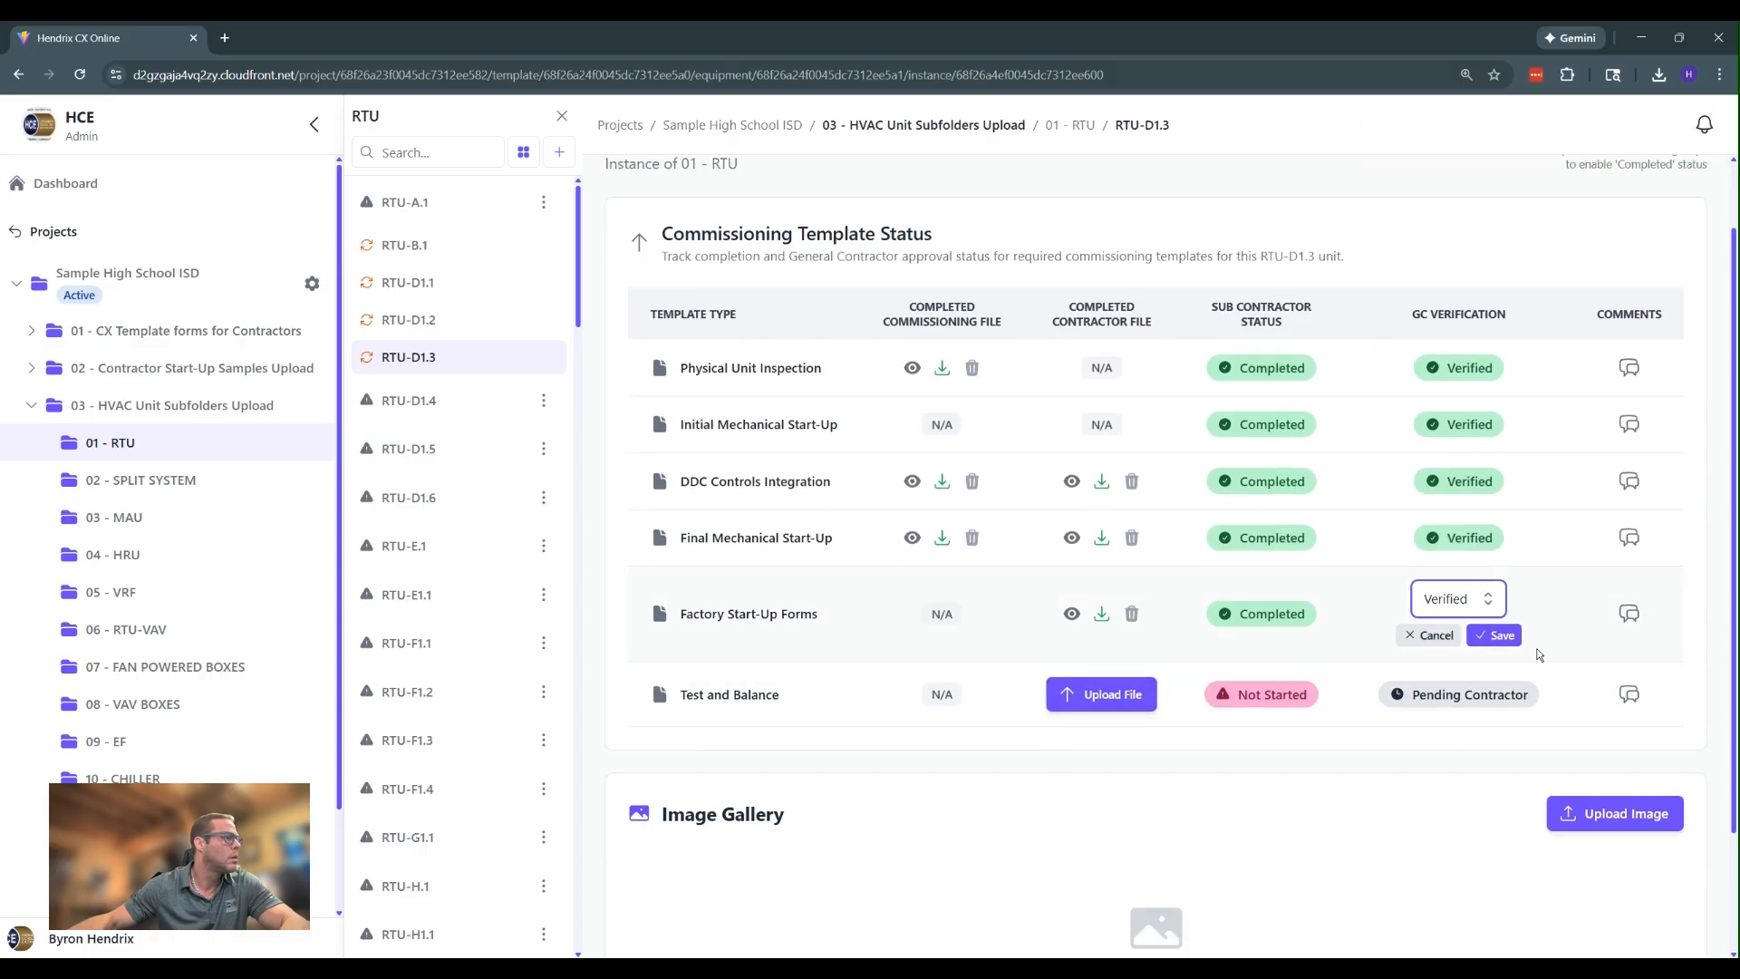
{"action": "left_click", "coordinate": [1496, 635]}
Upload the completed contractor file for Test and Balance
{"action": "left_click", "coordinate": [1139, 667]}
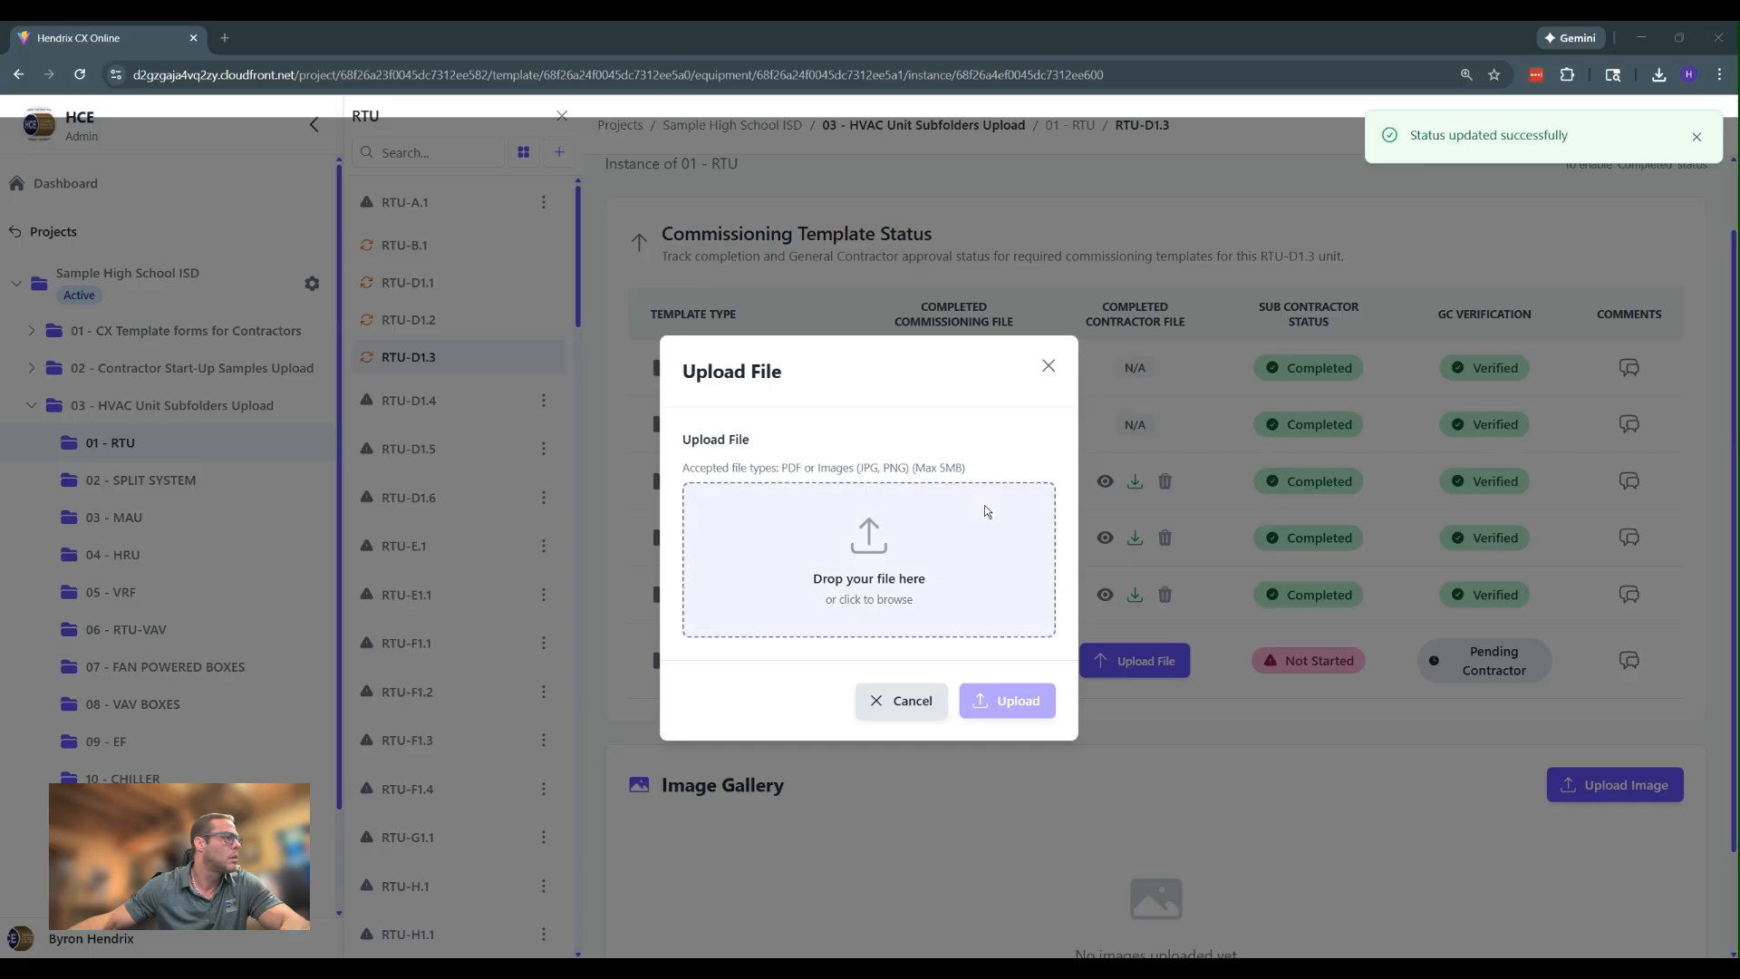
{"action": "left_click_drag", "start_coordinate": [1003, 508], "coordinate": [909, 594]}
{"action": "left_click", "coordinate": [1016, 762]}
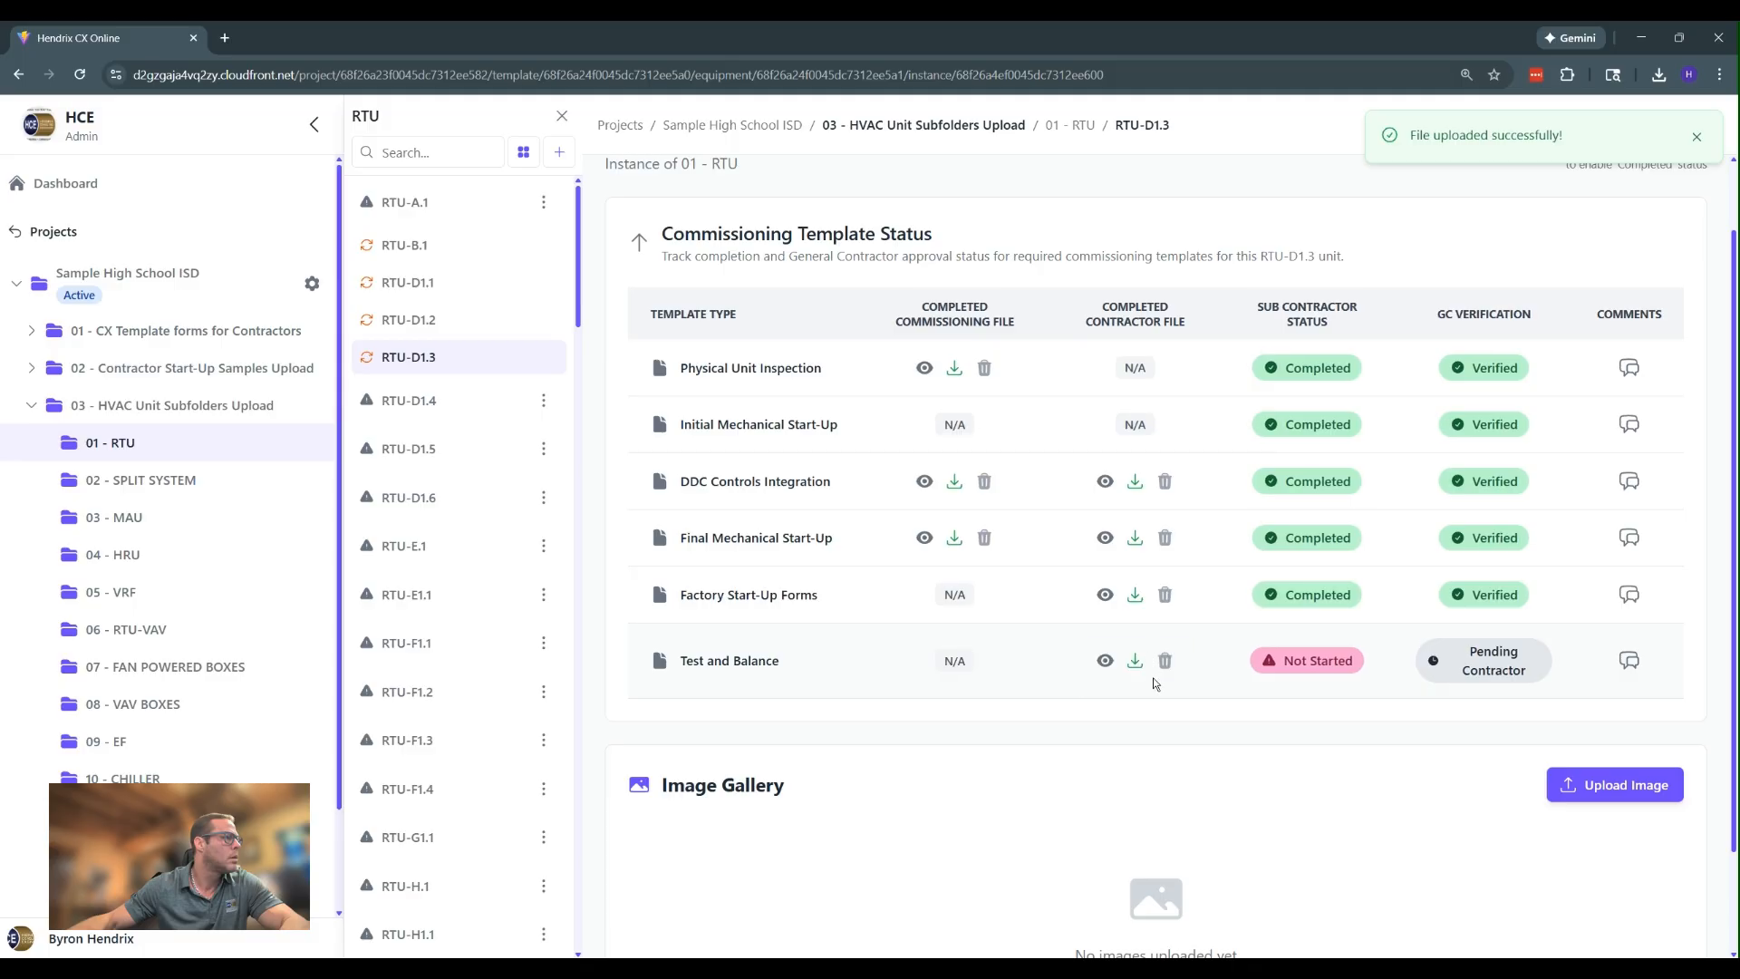
Set the Test and Balance's sub contractor status to Completed and its GC verification to Verified
{"action": "left_click", "coordinate": [1330, 673]}
{"action": "left_click", "coordinate": [1316, 673]}
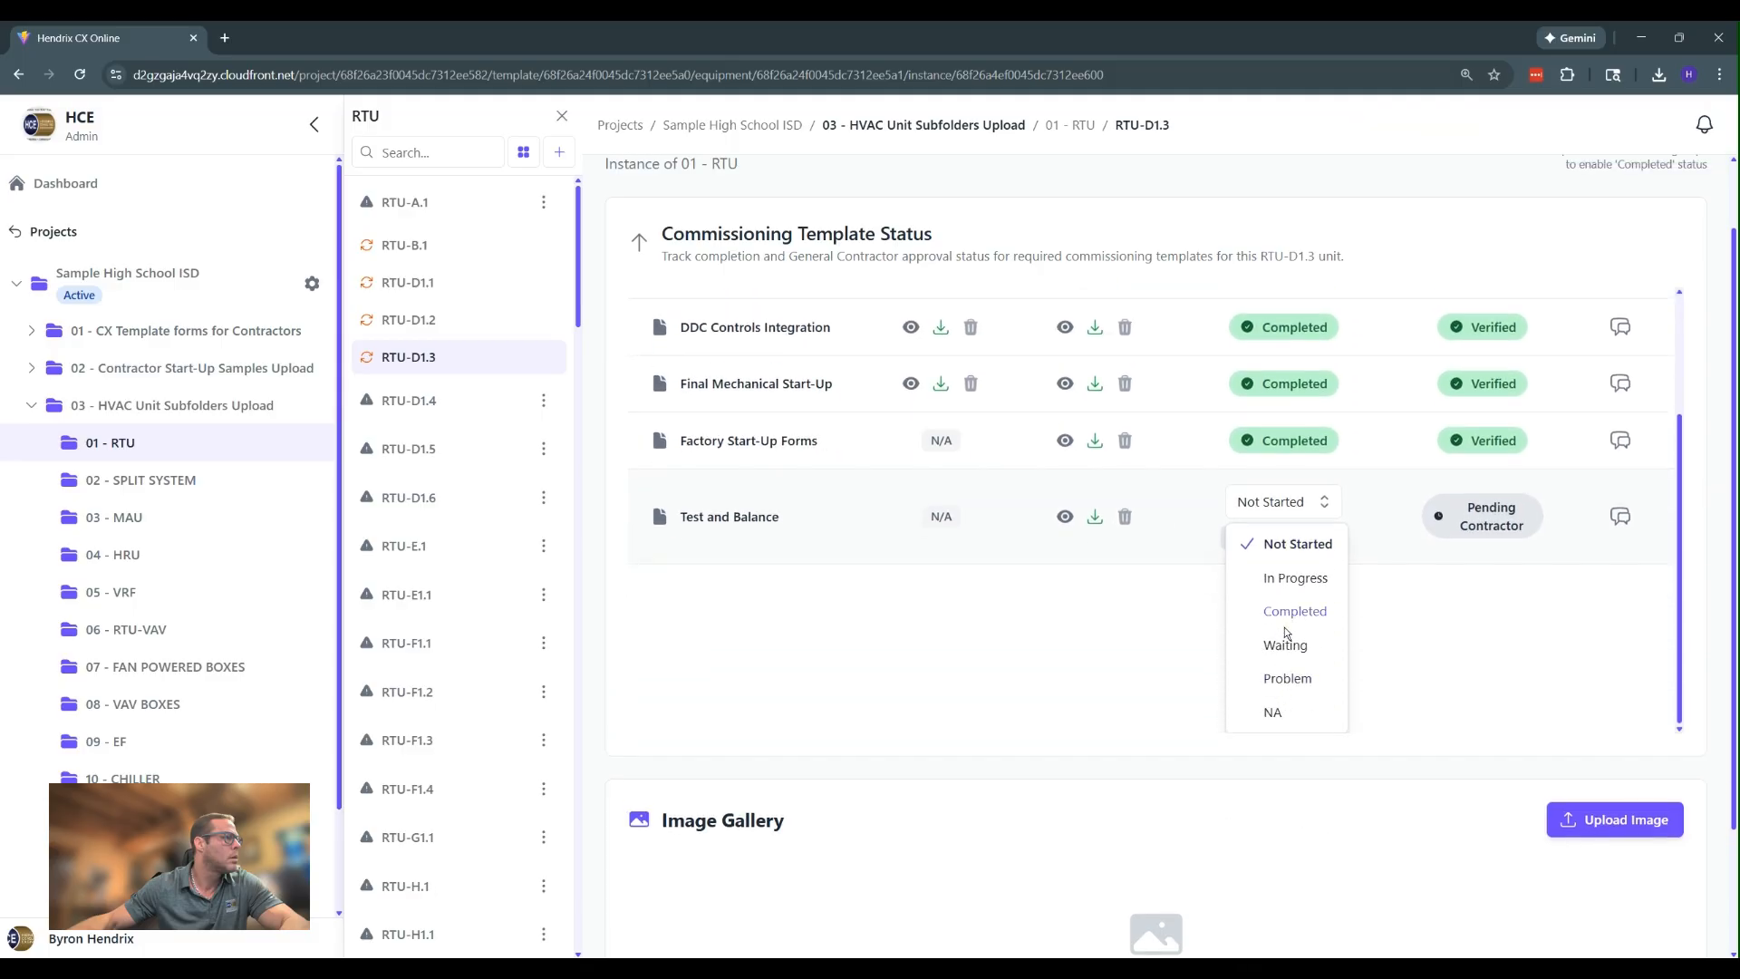
{"action": "left_click", "coordinate": [1289, 620]}
{"action": "left_click", "coordinate": [1326, 692]}
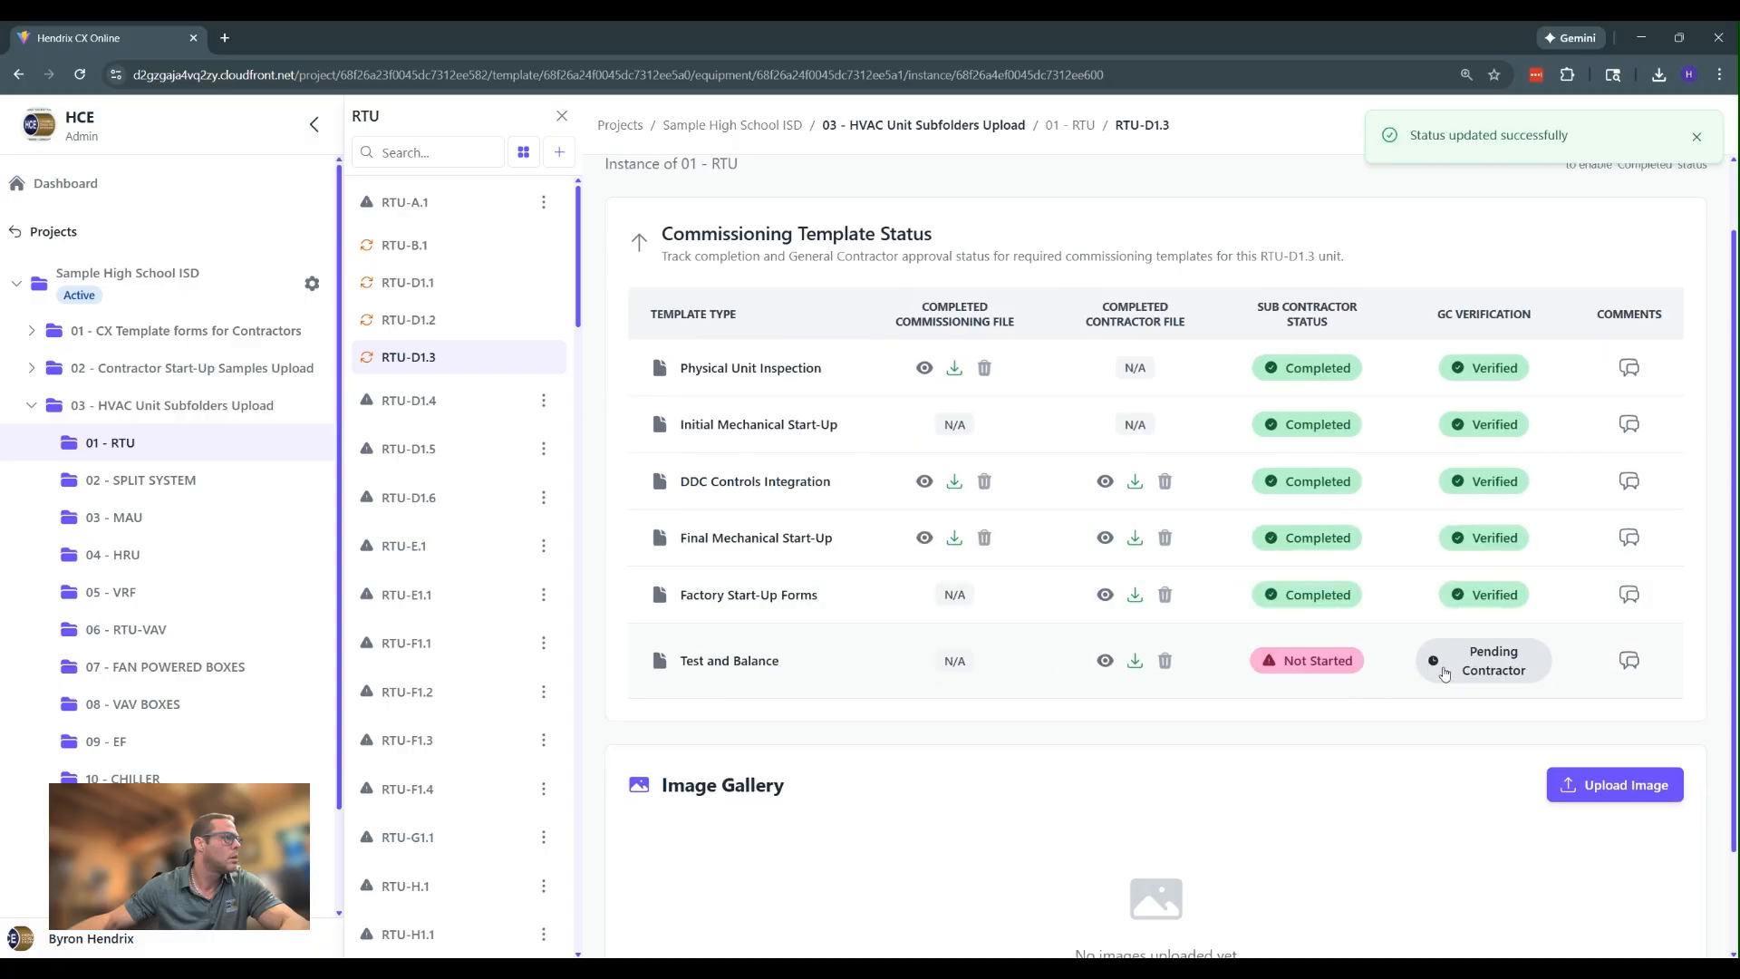
{"action": "left_click", "coordinate": [1505, 669]}
{"action": "left_click", "coordinate": [1448, 666]}
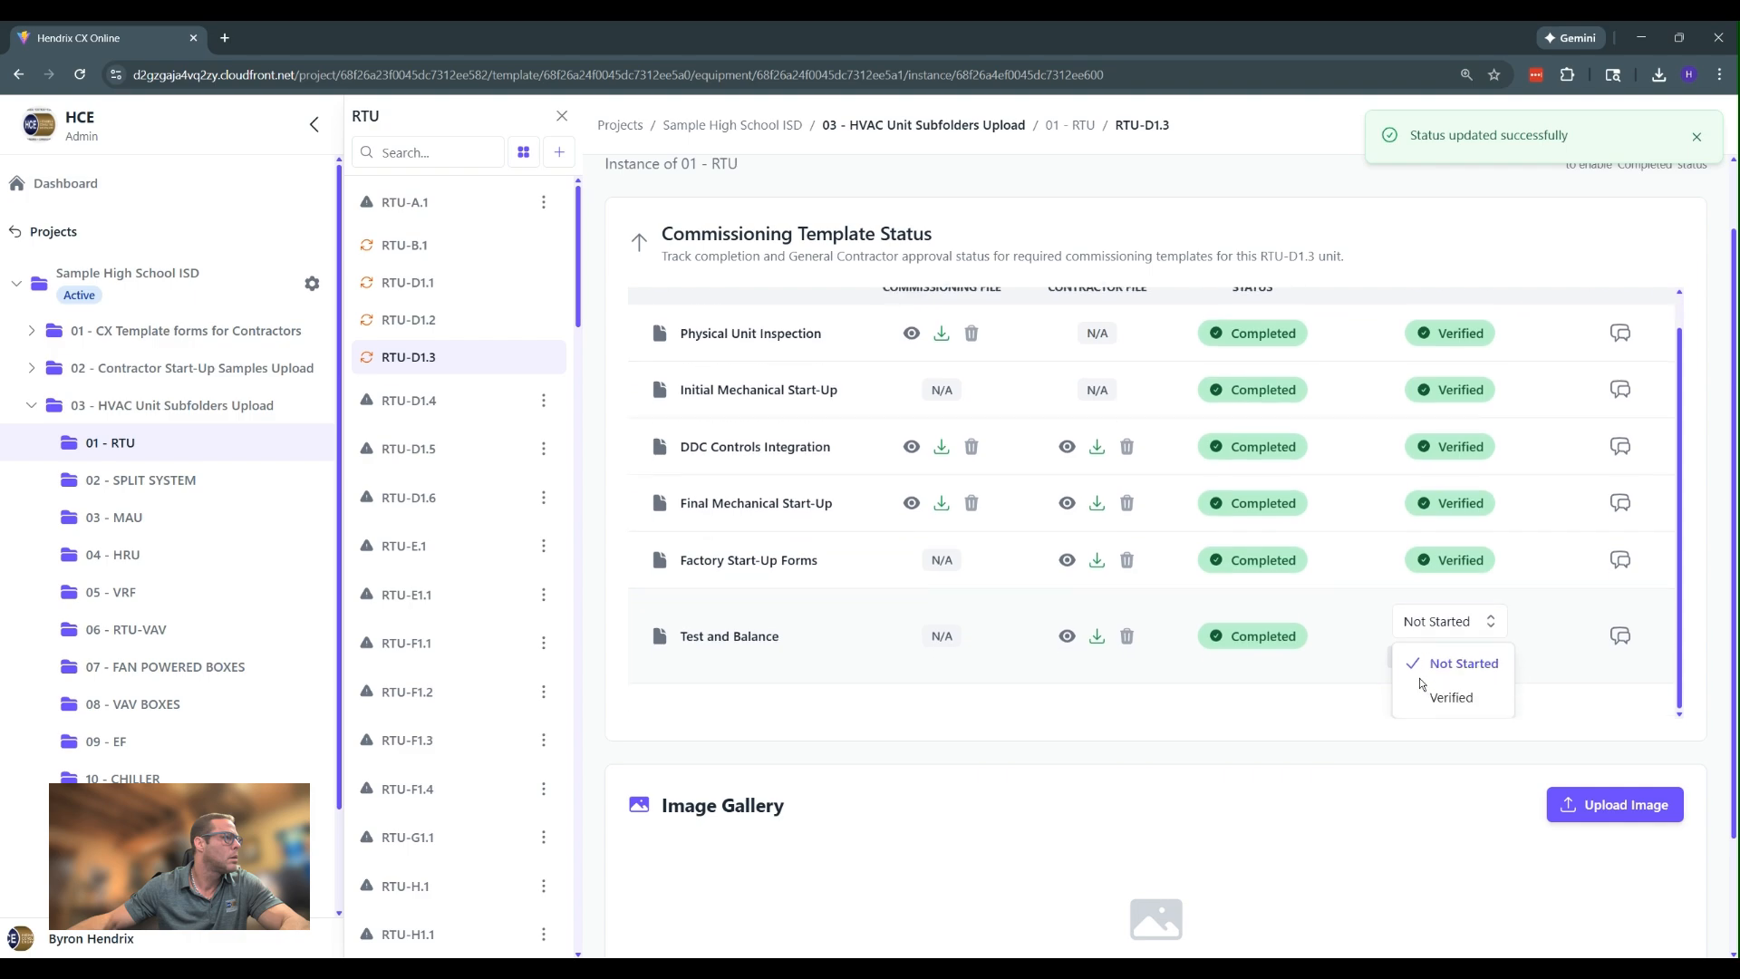
{"action": "left_click", "coordinate": [1445, 698]}
{"action": "left_click", "coordinate": [1510, 693]}
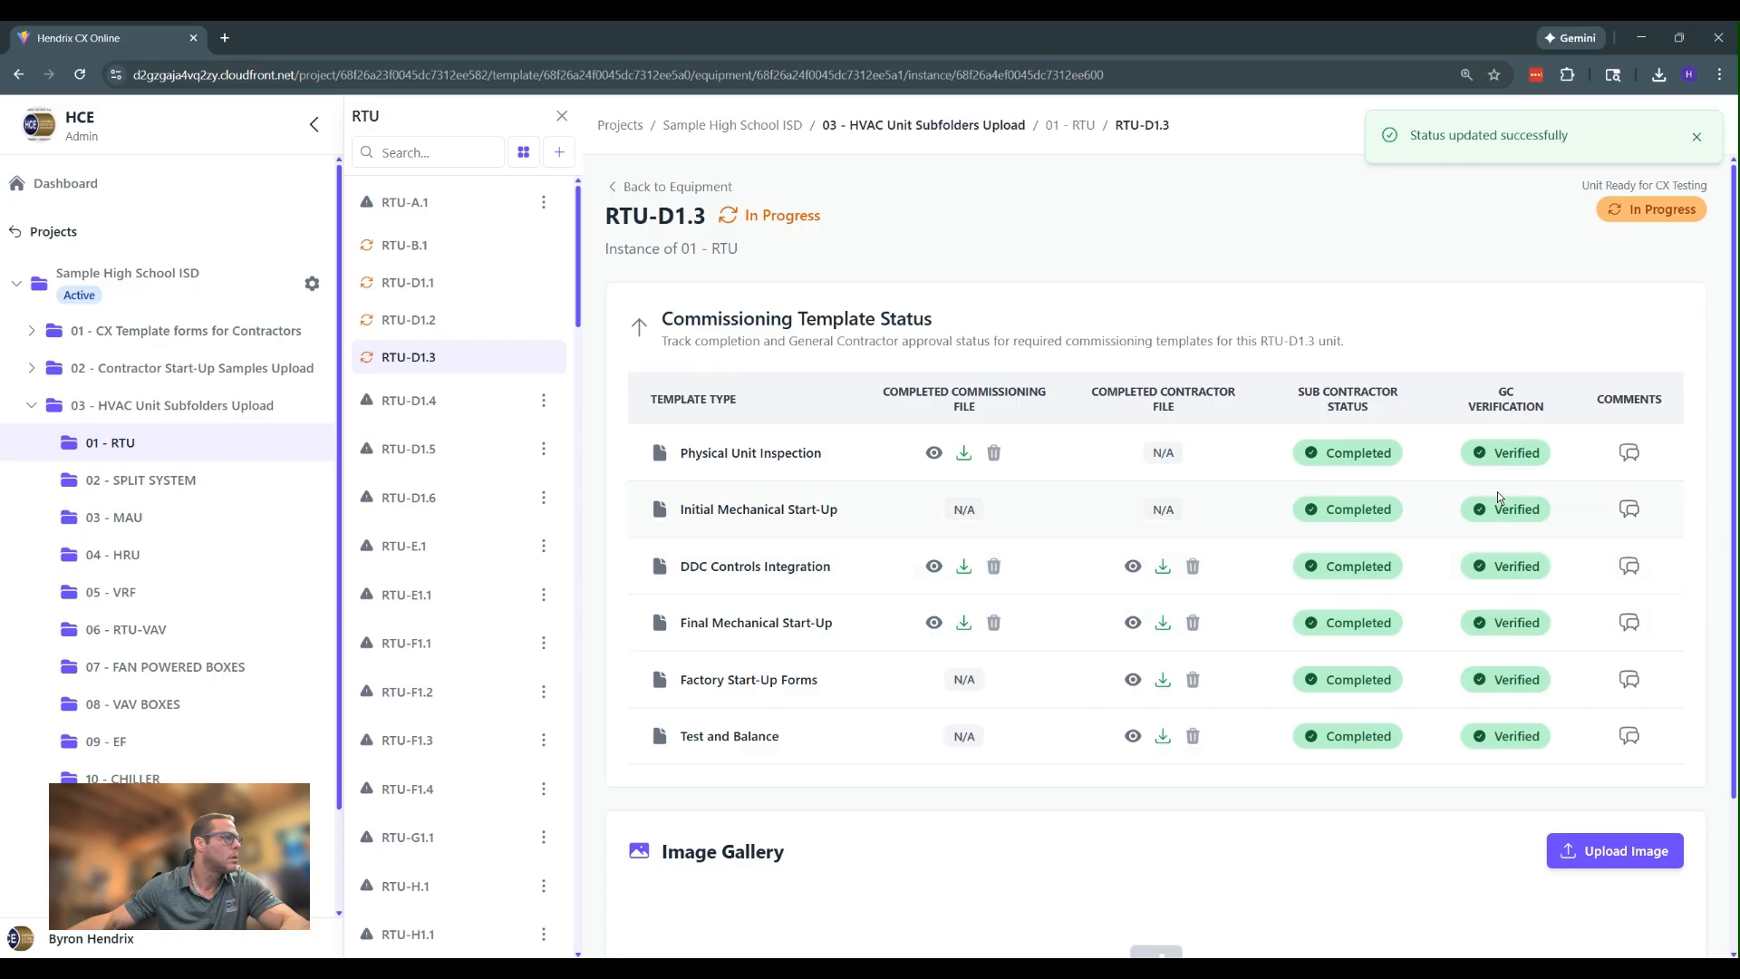
Set RTU-D1.3's Unit Ready for CX Testing status to Completed
{"action": "left_click", "coordinate": [1654, 214]}
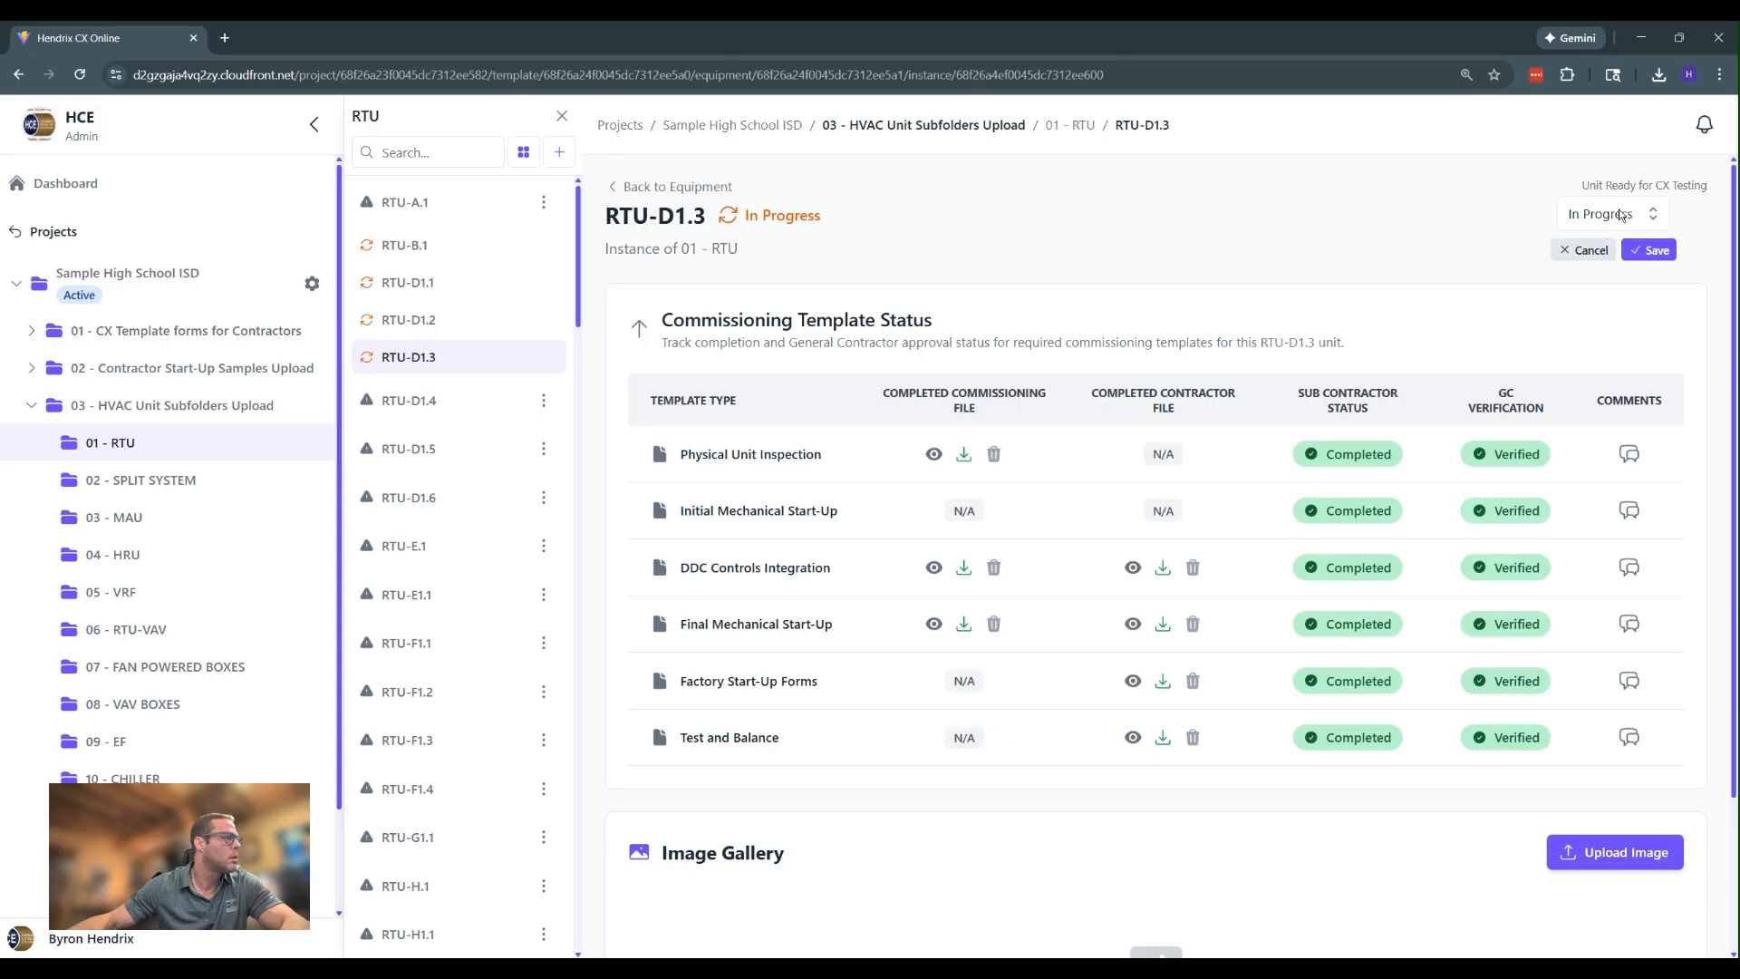
{"action": "left_click", "coordinate": [1621, 214]}
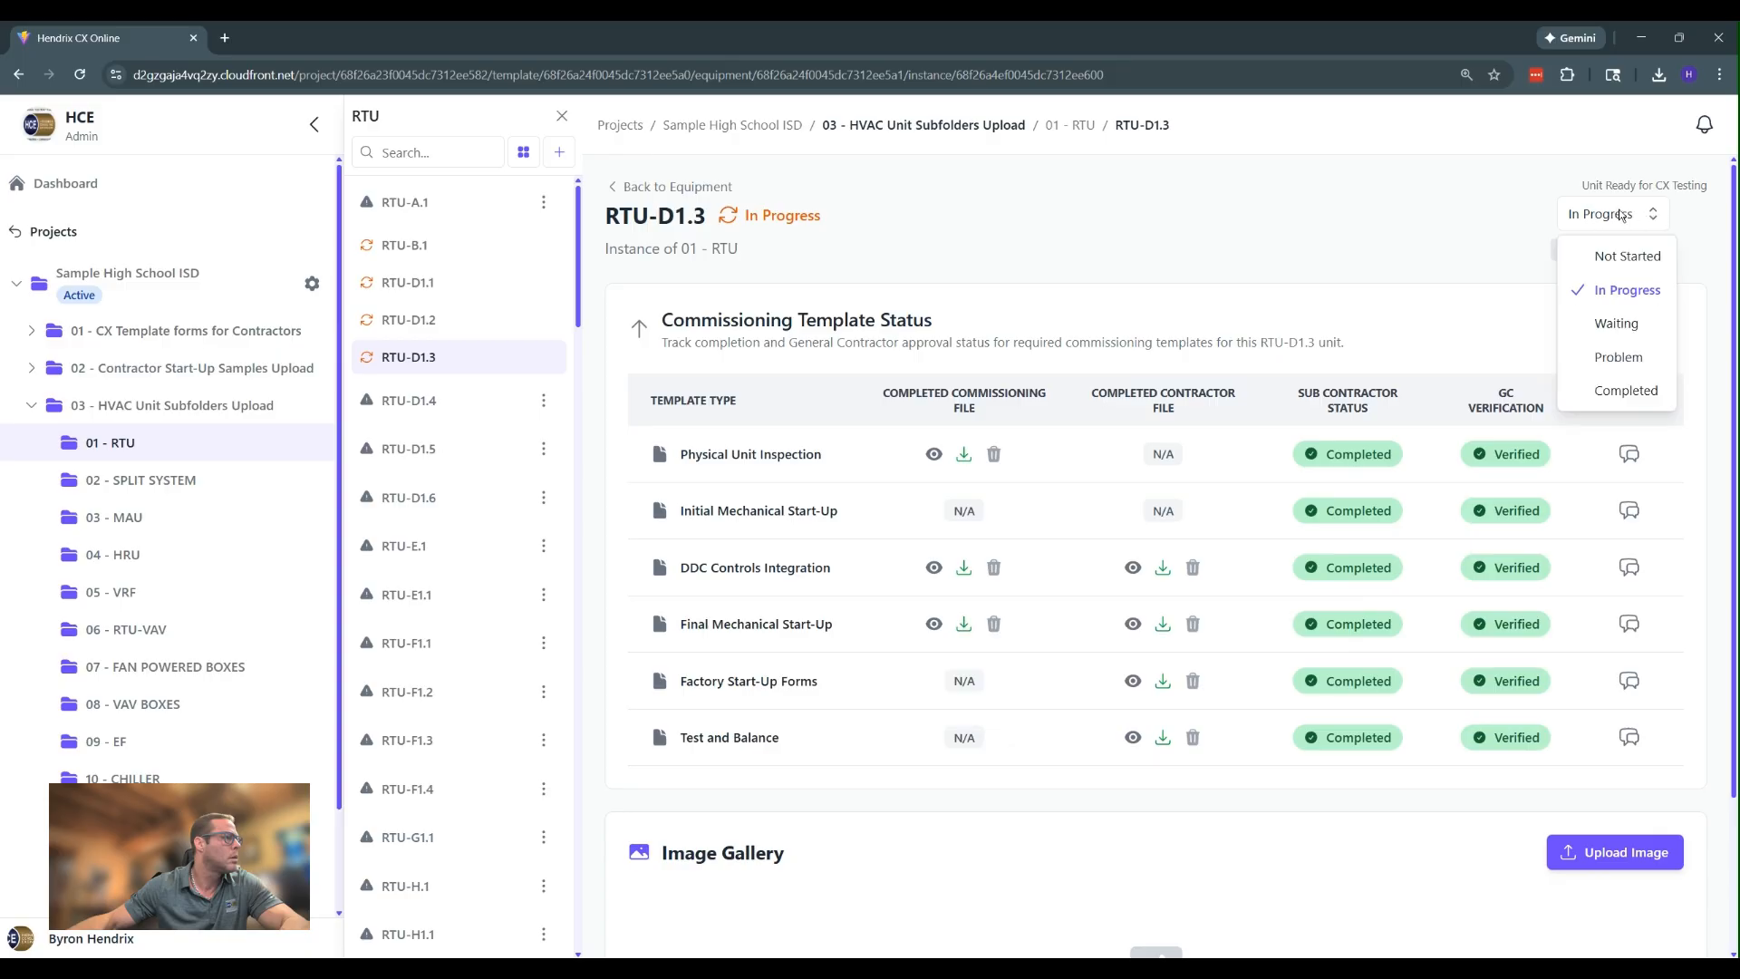
{"action": "left_click", "coordinate": [1620, 391]}
{"action": "left_click", "coordinate": [1650, 250]}
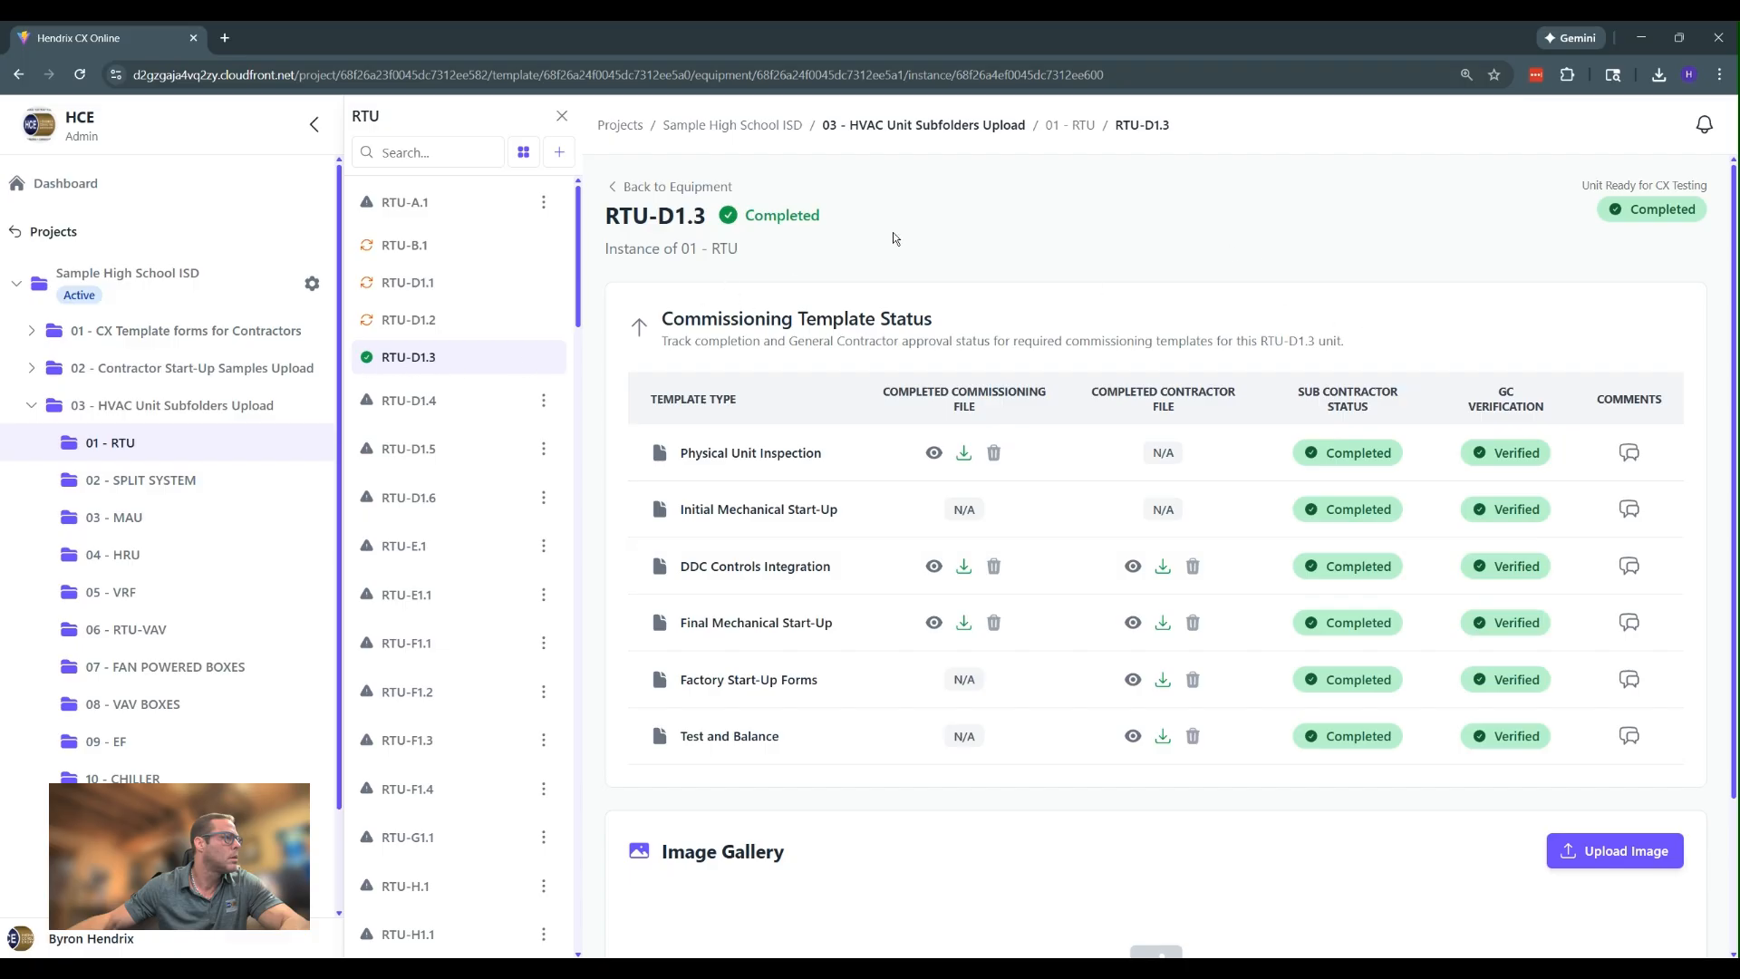
Open unit RTU-D1.4 and set its Unit Ready for CX Testing status to In Progress
{"action": "left_click", "coordinate": [393, 401]}
{"action": "left_click", "coordinate": [1656, 234]}
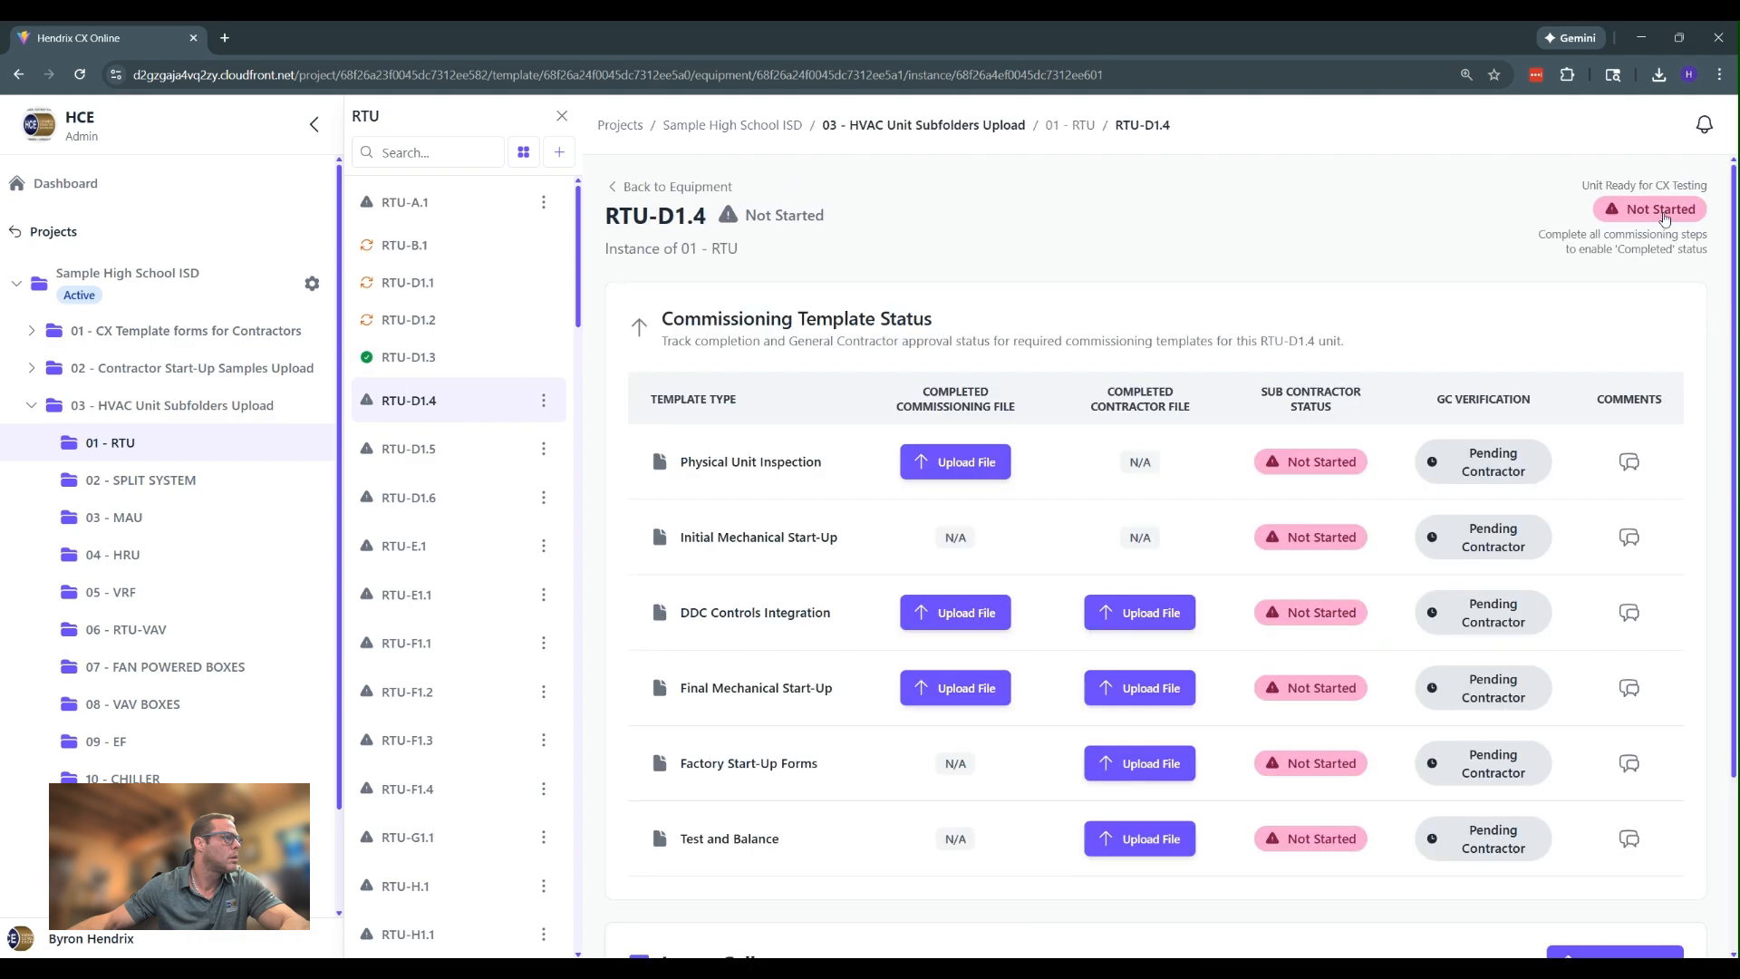
{"action": "left_click", "coordinate": [1624, 227]}
{"action": "left_click", "coordinate": [1616, 294]}
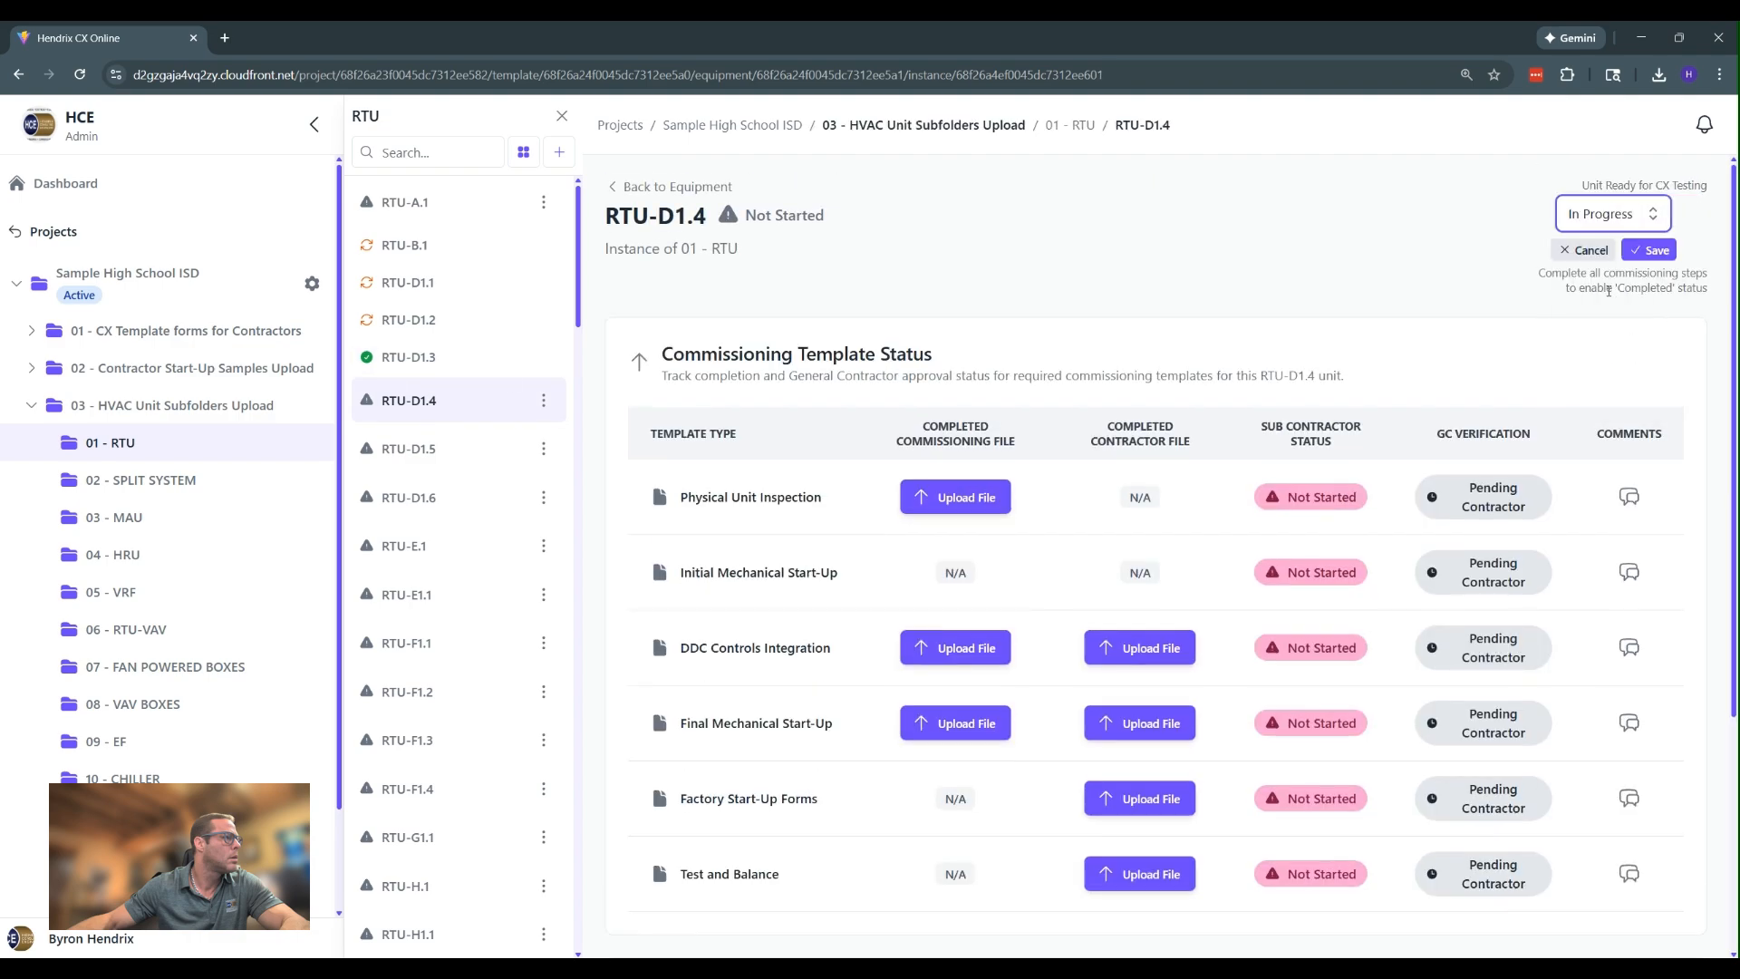
{"action": "left_click", "coordinate": [1665, 249]}
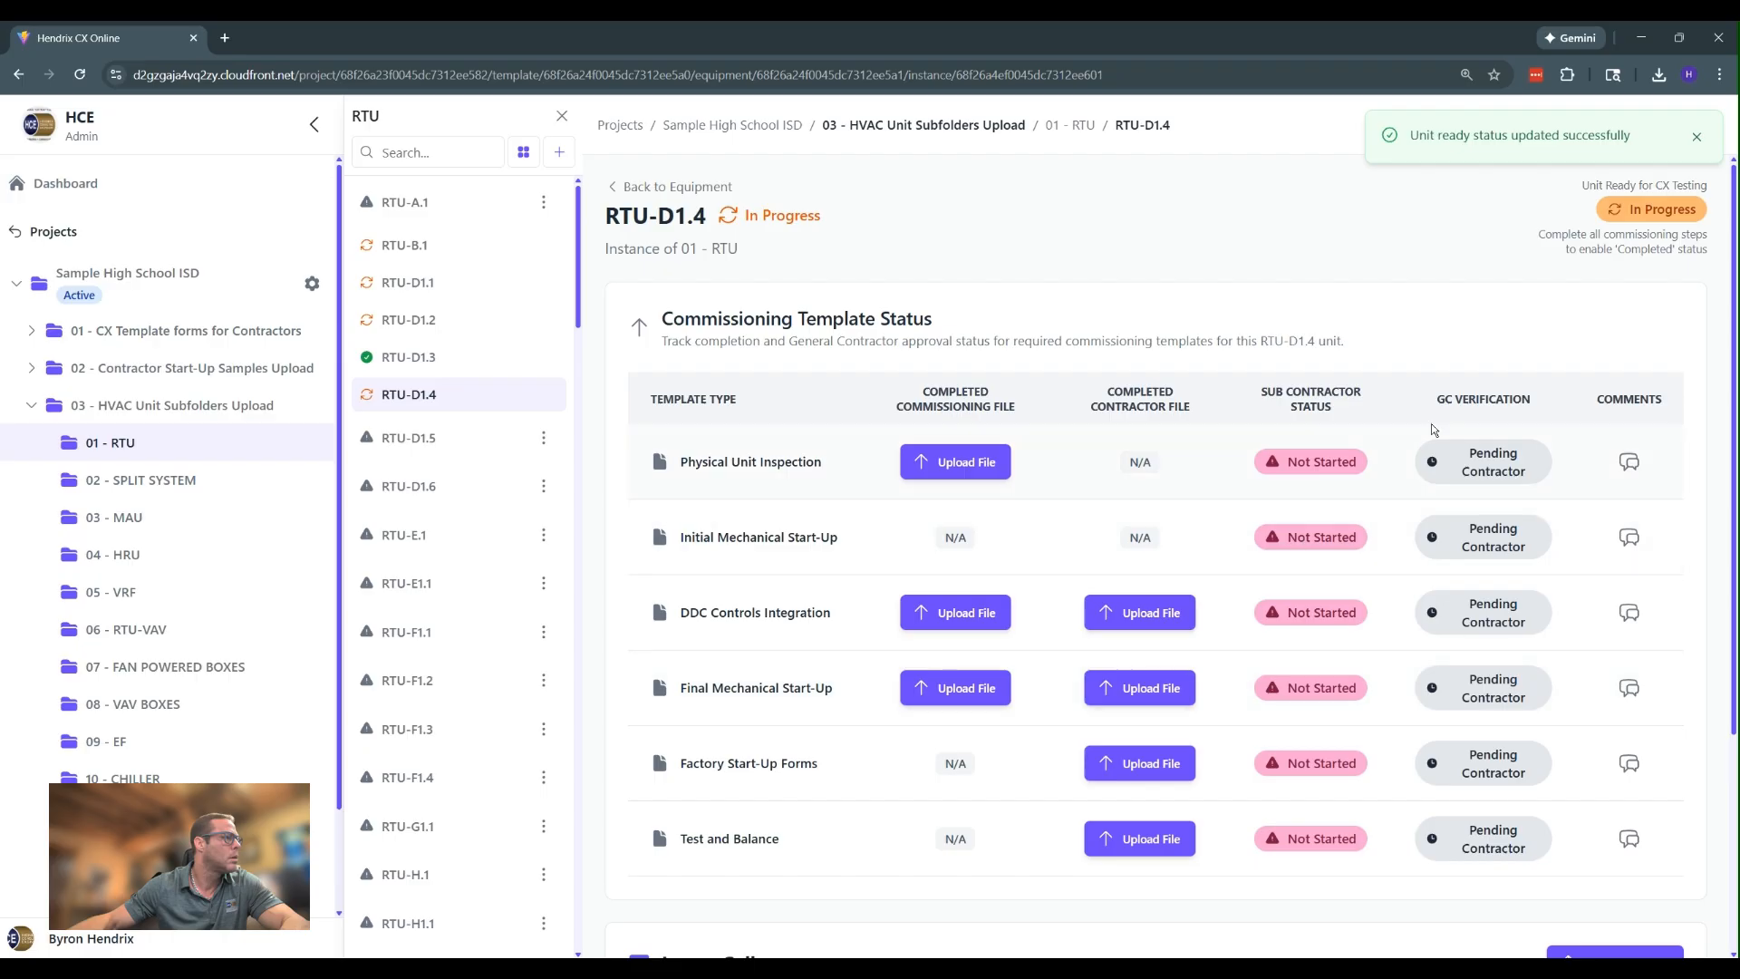
Change RTU-D1.4's Unit Ready for CX Testing status to Problem
{"action": "left_click", "coordinate": [1645, 211]}
{"action": "left_click", "coordinate": [1632, 220]}
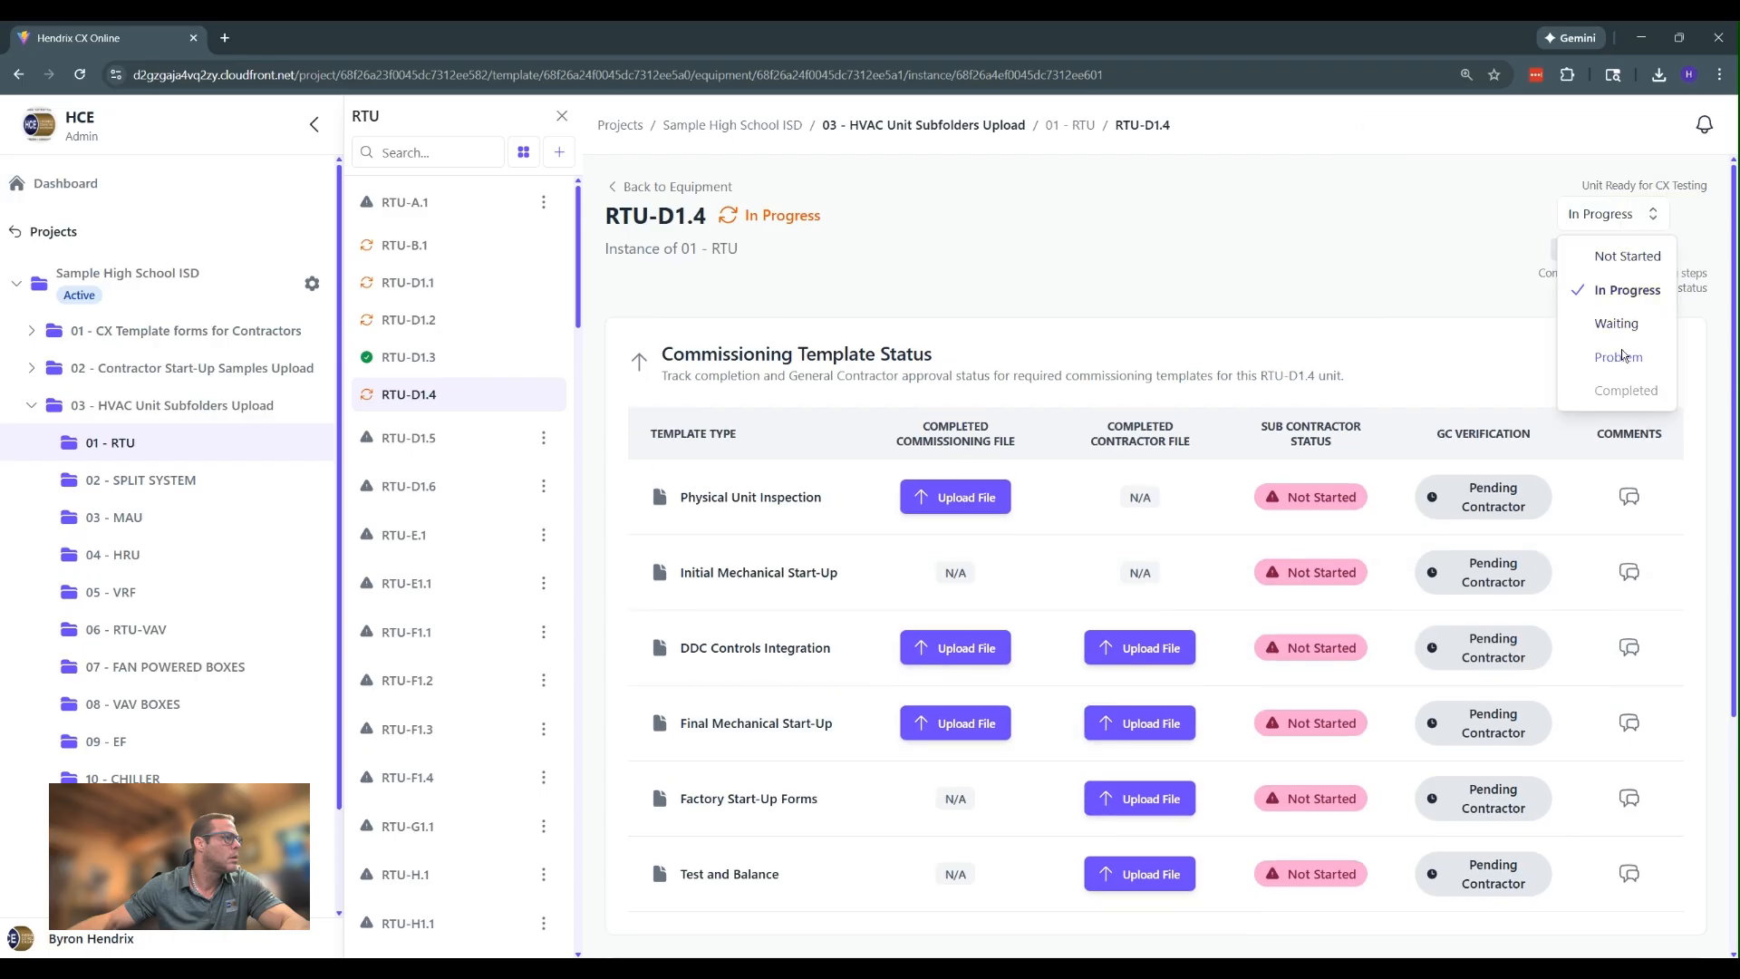
{"action": "left_click", "coordinate": [1622, 358]}
{"action": "left_click", "coordinate": [1652, 250]}
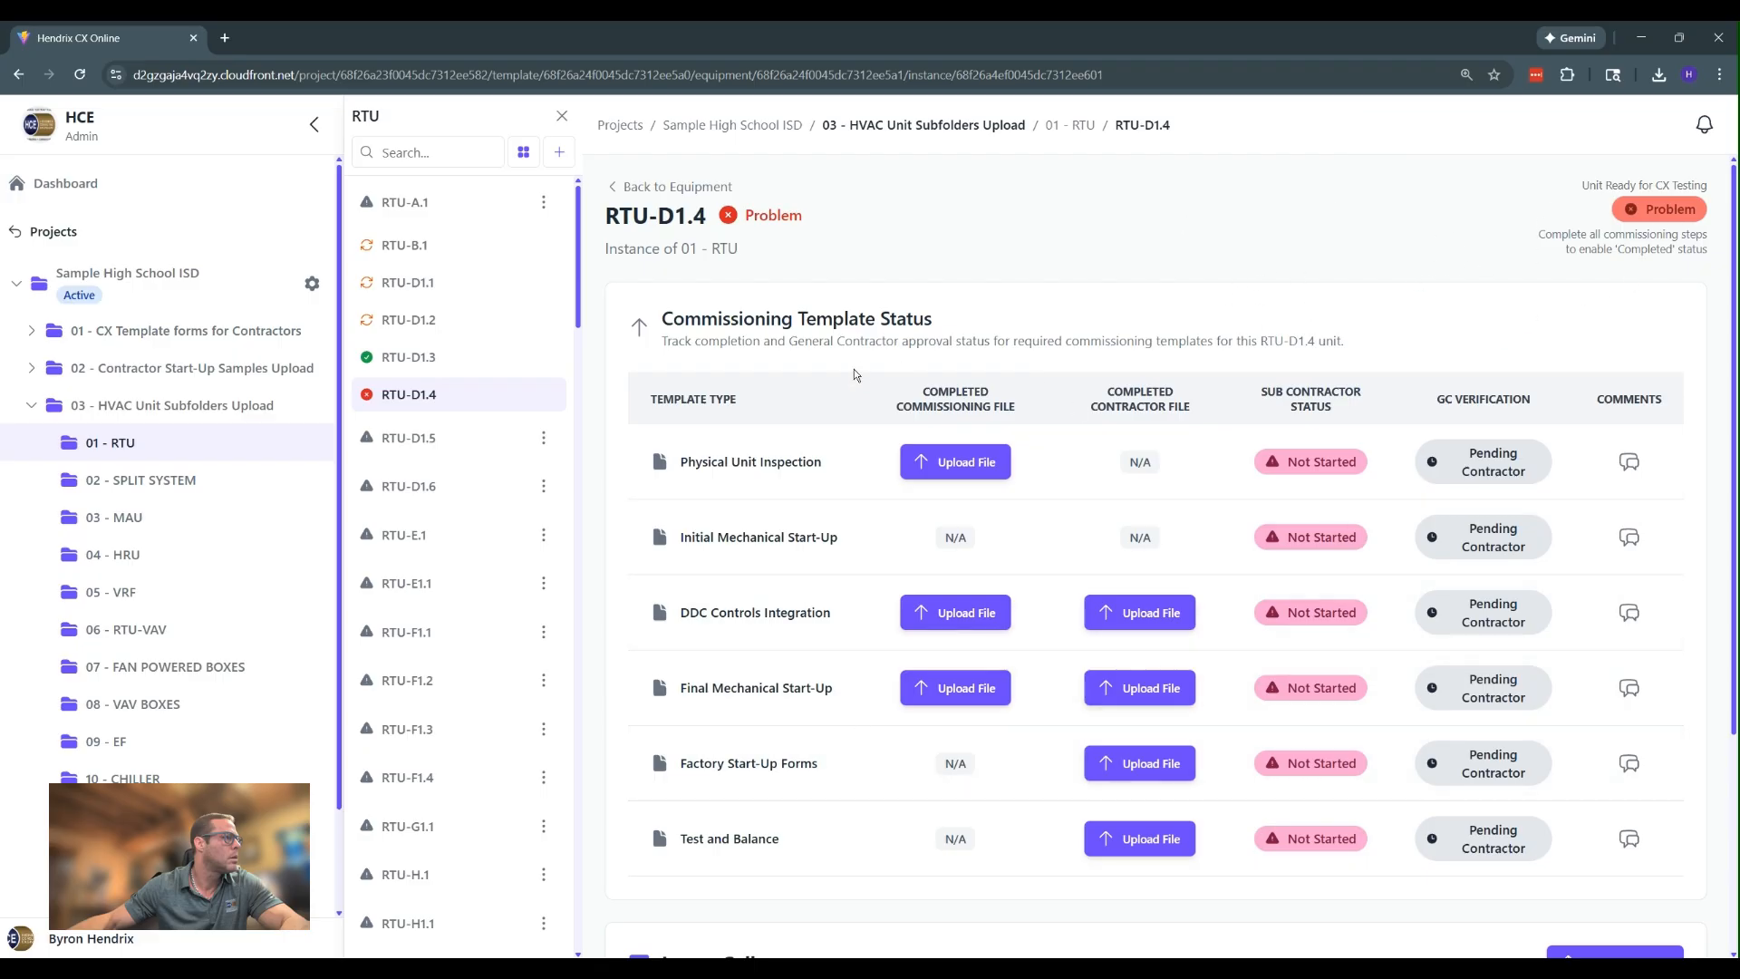
View the completed commissioning file for RTU-D1.3's Final Mechanical Start-Up, and close it again
{"action": "left_click", "coordinate": [408, 359]}
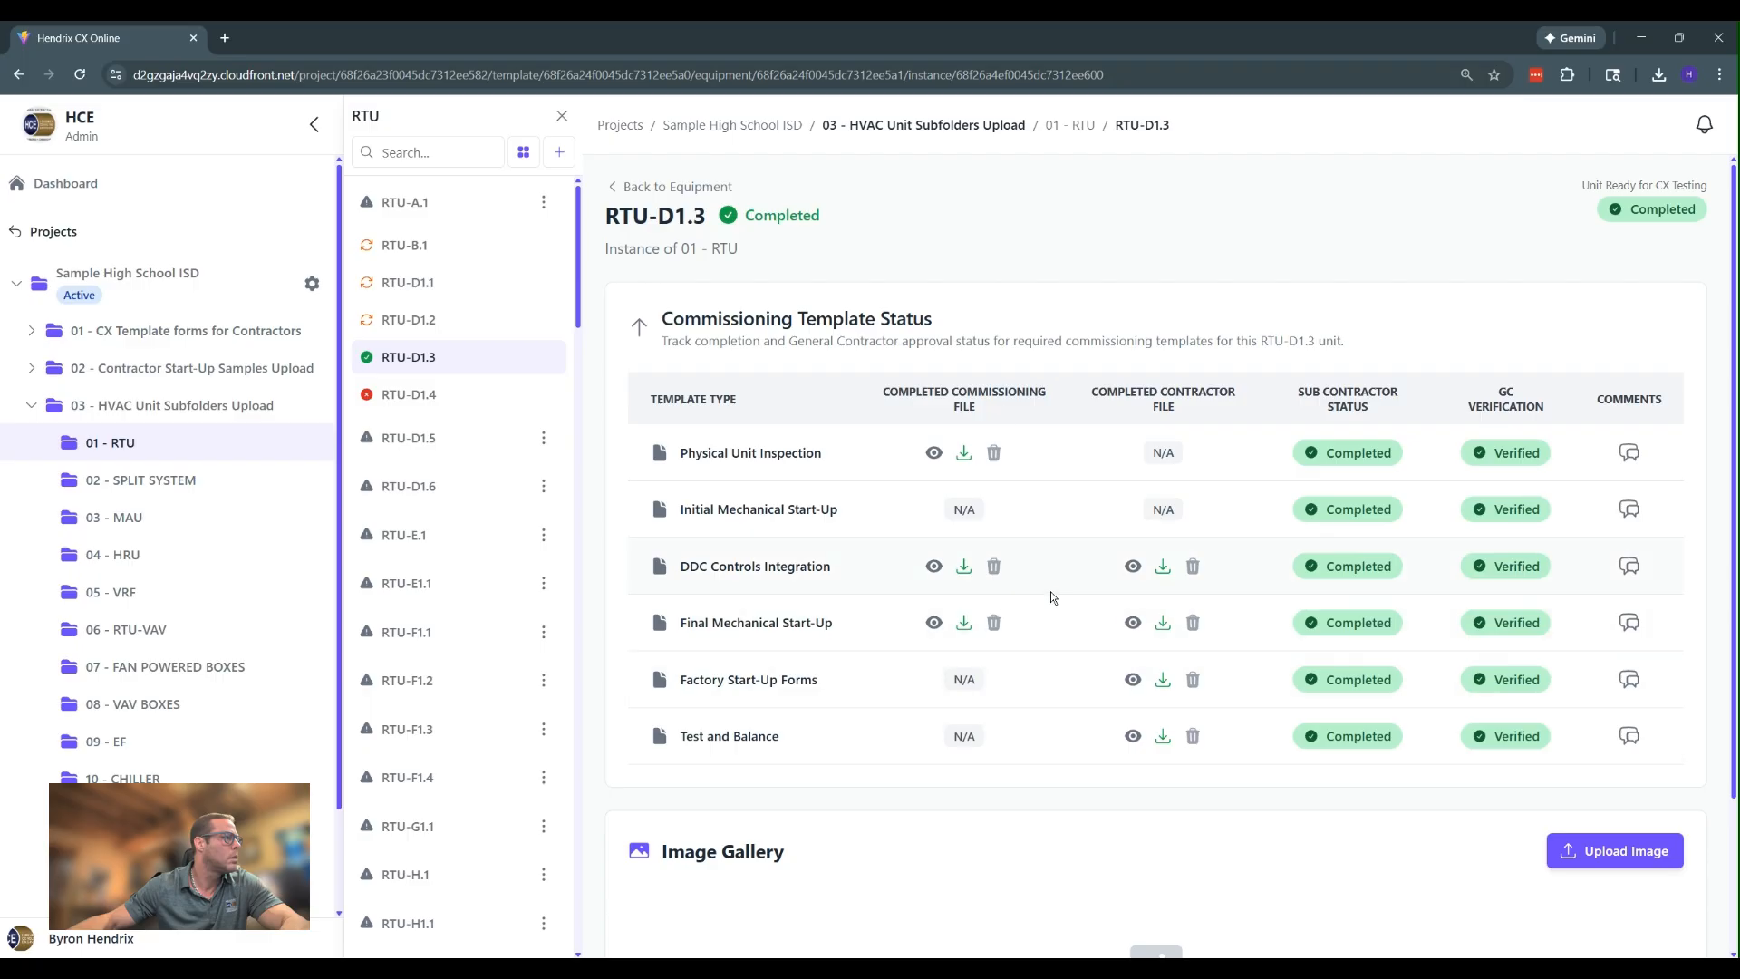
{"action": "left_click", "coordinate": [935, 623]}
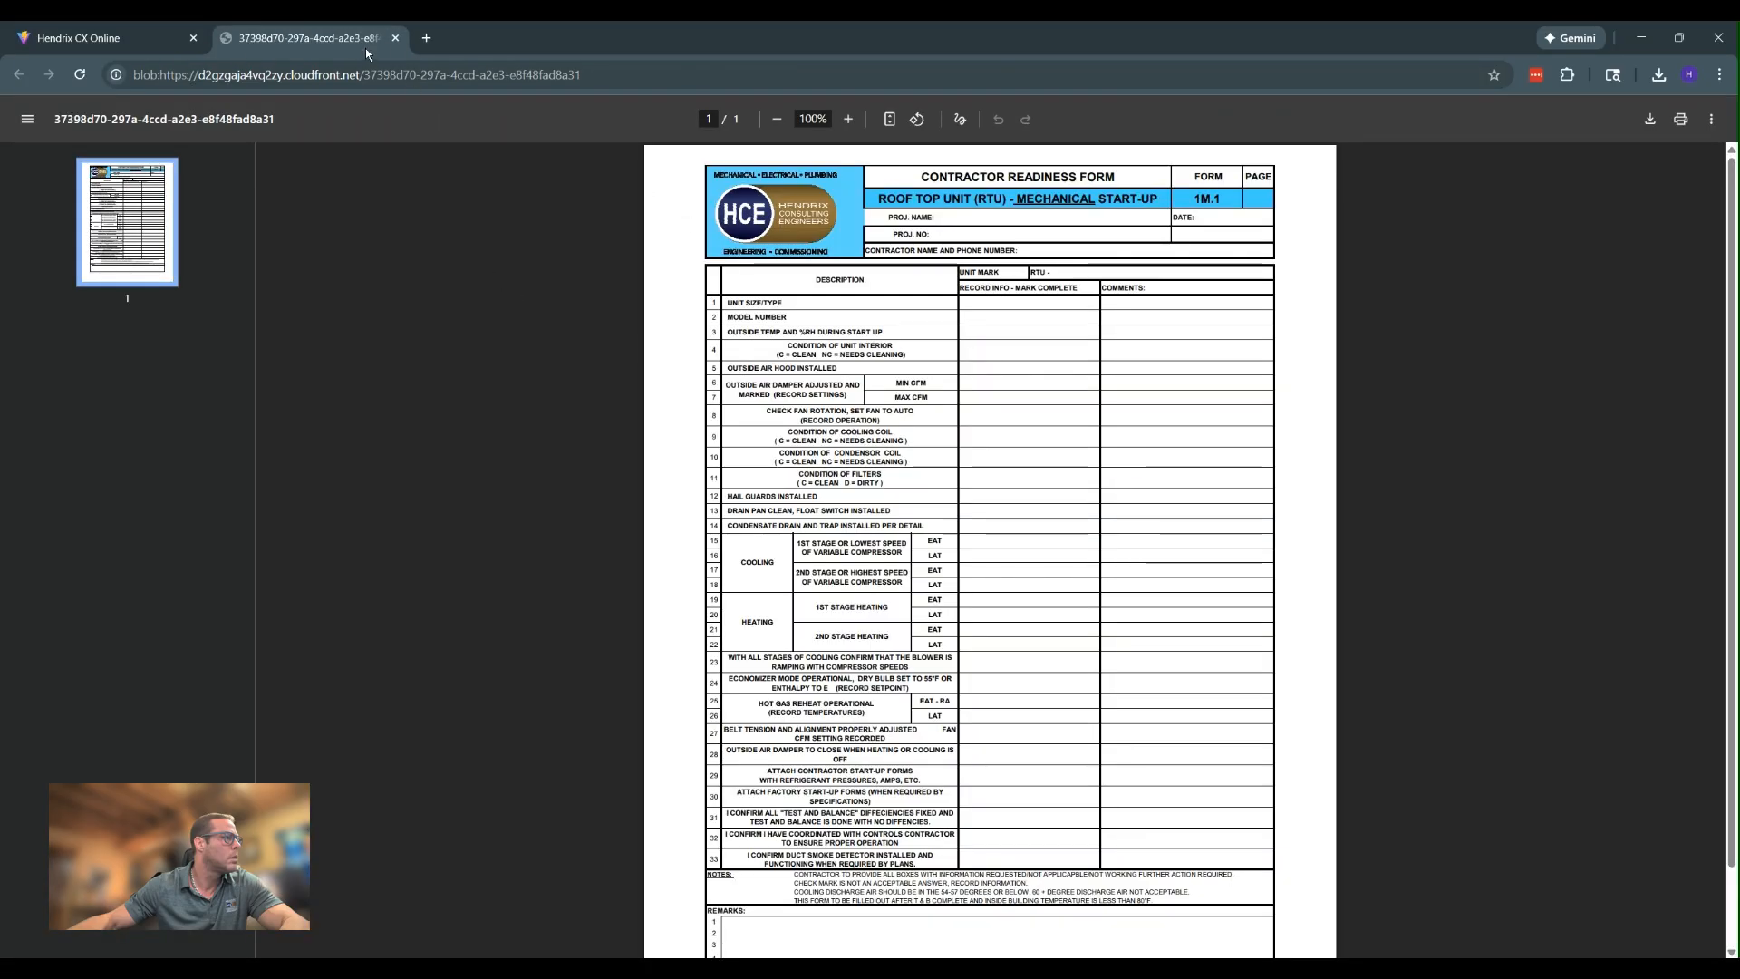
{"action": "left_click", "coordinate": [396, 38]}
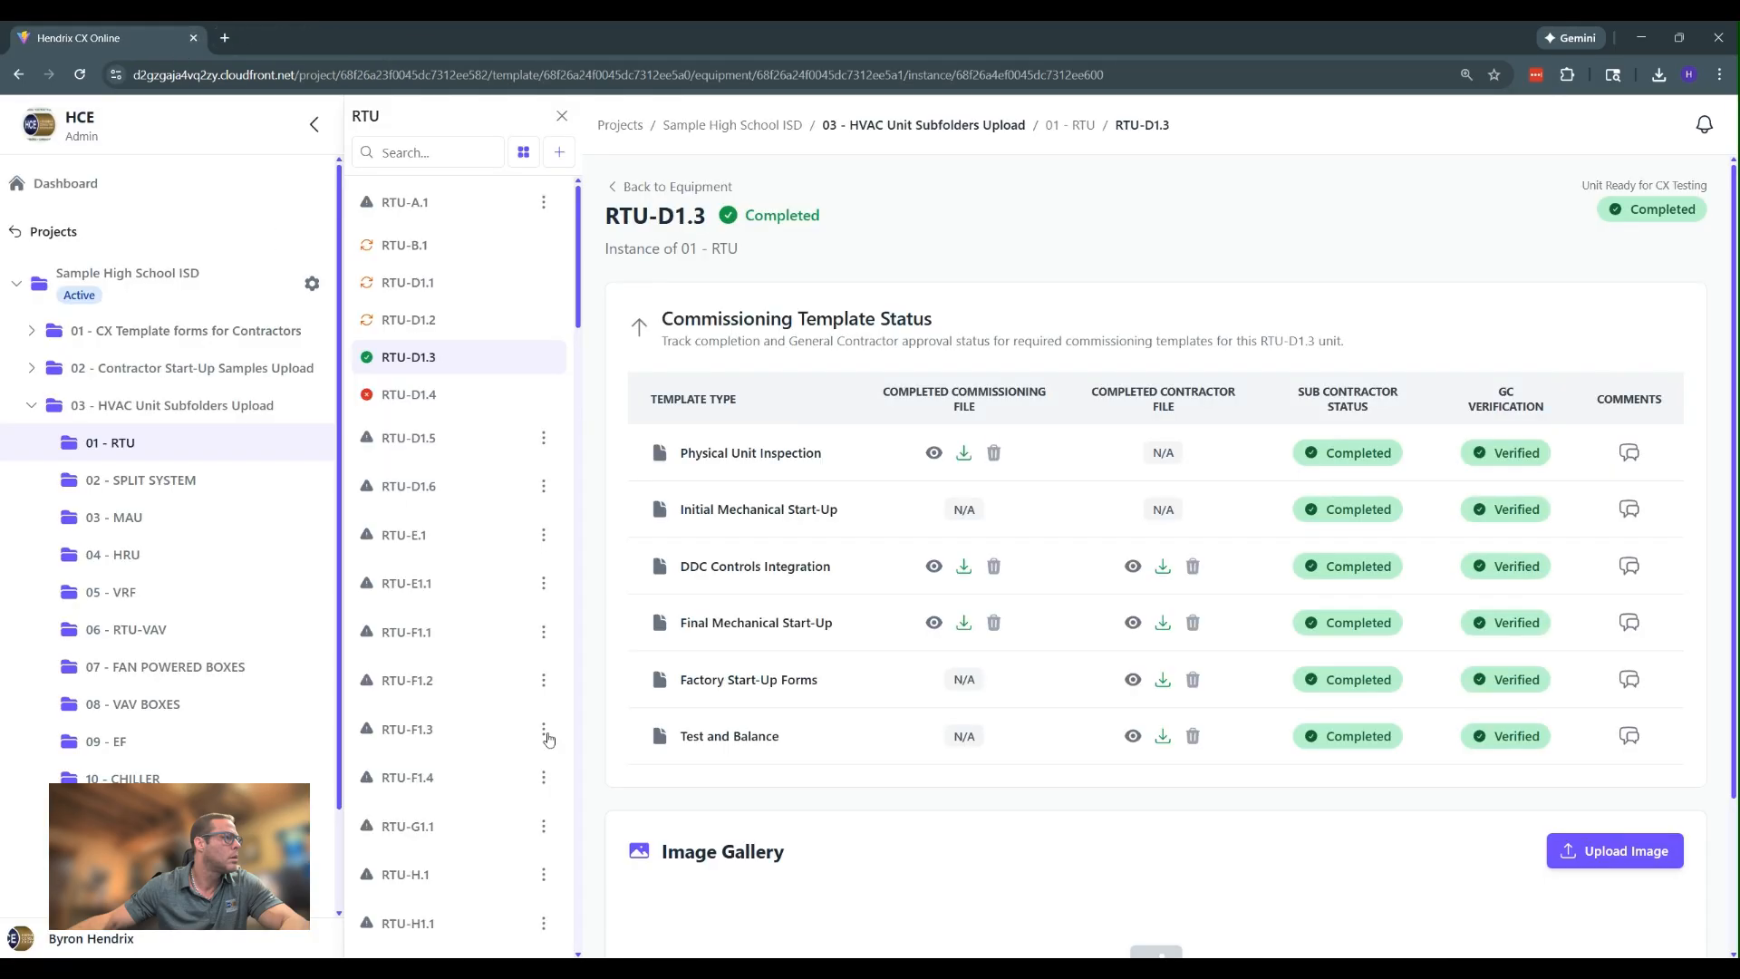